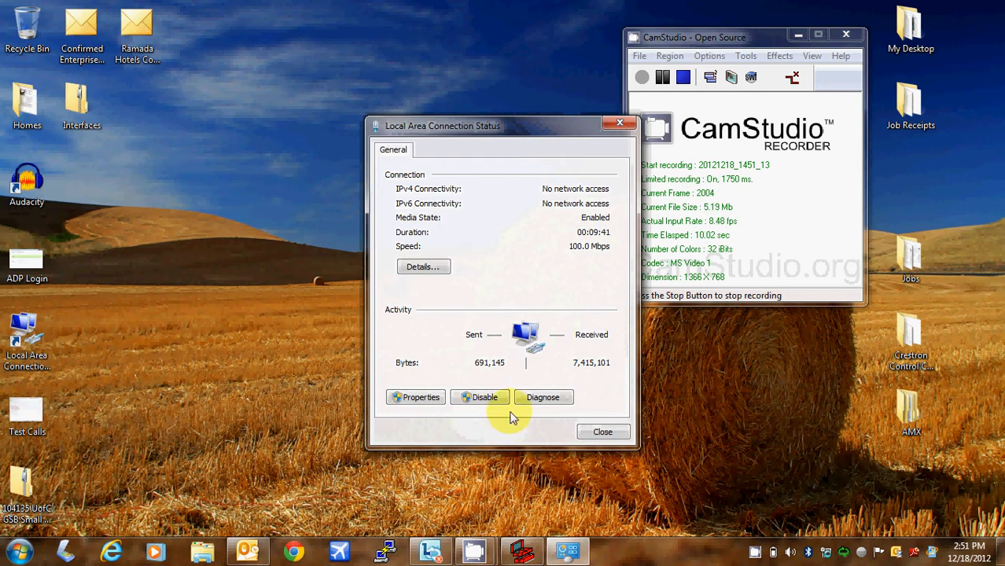
- Set the connection's TCP/IPv4 to the static address 192.168.1.85 with mask 255.255.255.0
{"action": "left_click", "coordinate": [418, 397]}
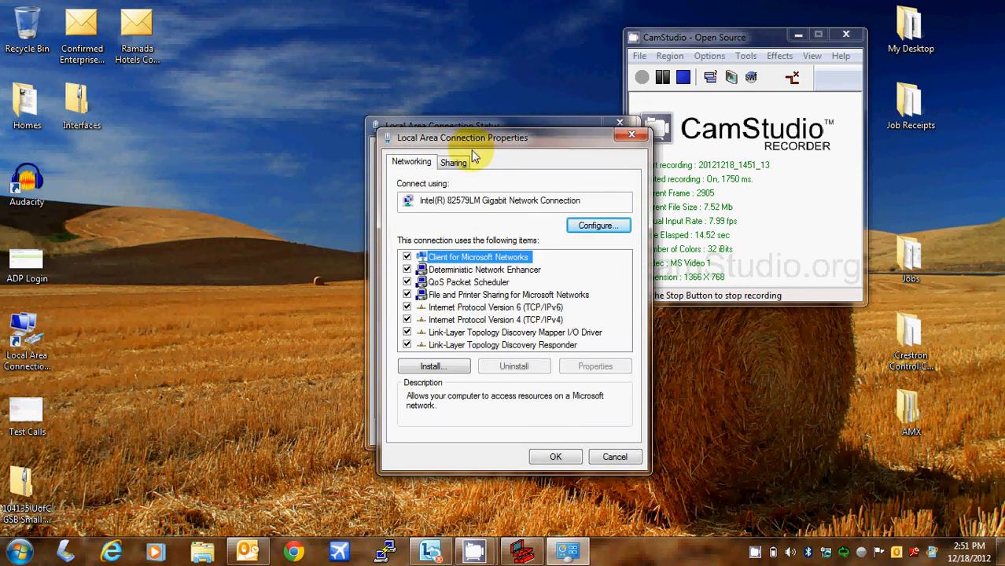
{"action": "left_click", "coordinate": [535, 320]}
{"action": "left_click", "coordinate": [580, 374]}
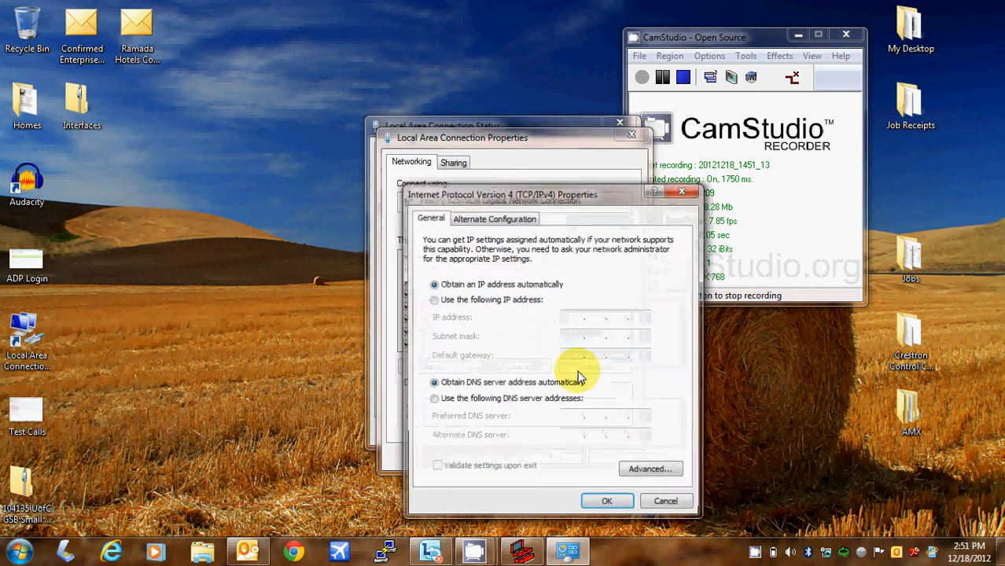
{"action": "left_click", "coordinate": [511, 301]}
{"action": "left_click", "coordinate": [568, 318]}
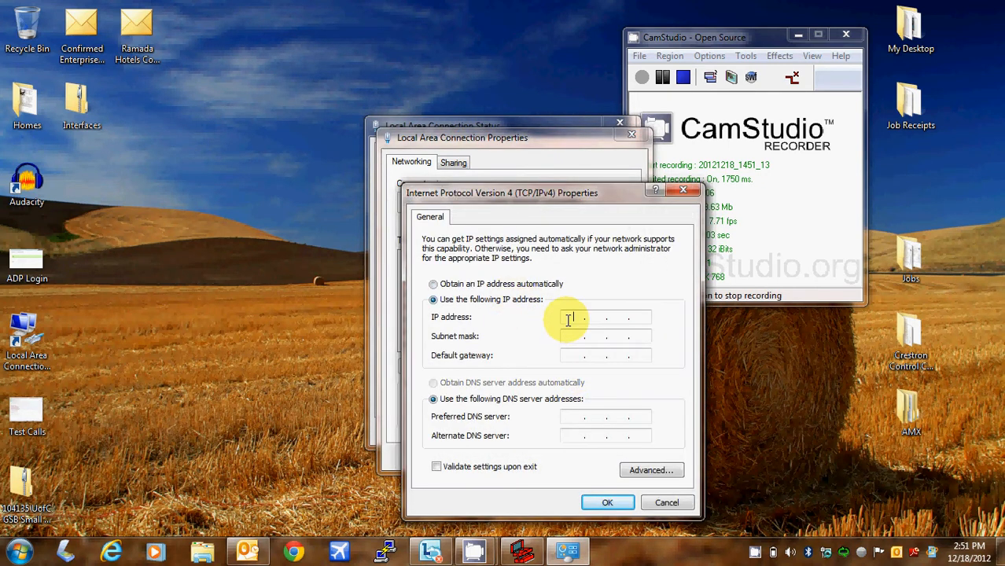
{"action": "type", "text": "192.168.1."}
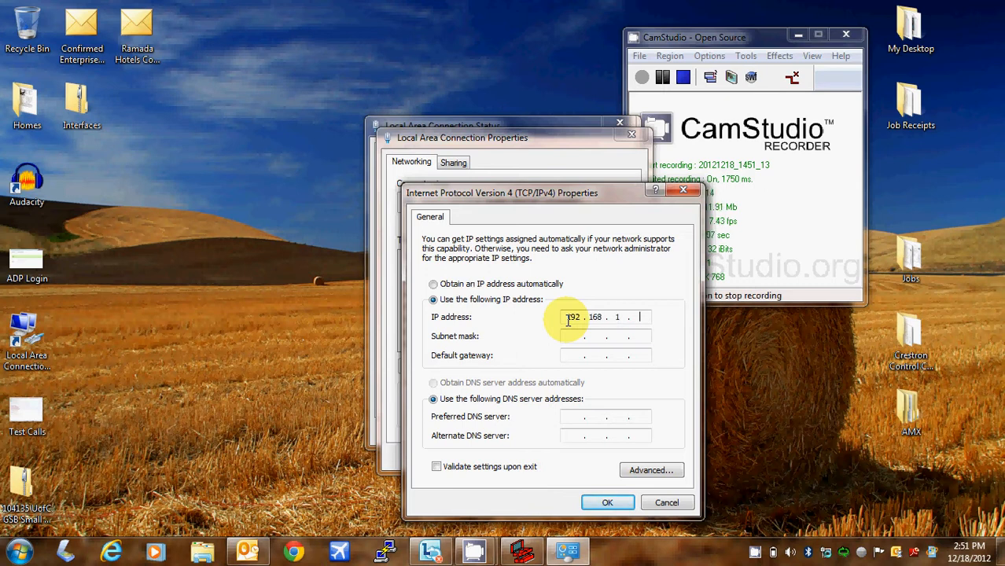
{"action": "type", "text": "85"}
{"action": "key", "text": "Tab"}
{"action": "left_click", "coordinate": [610, 503]}
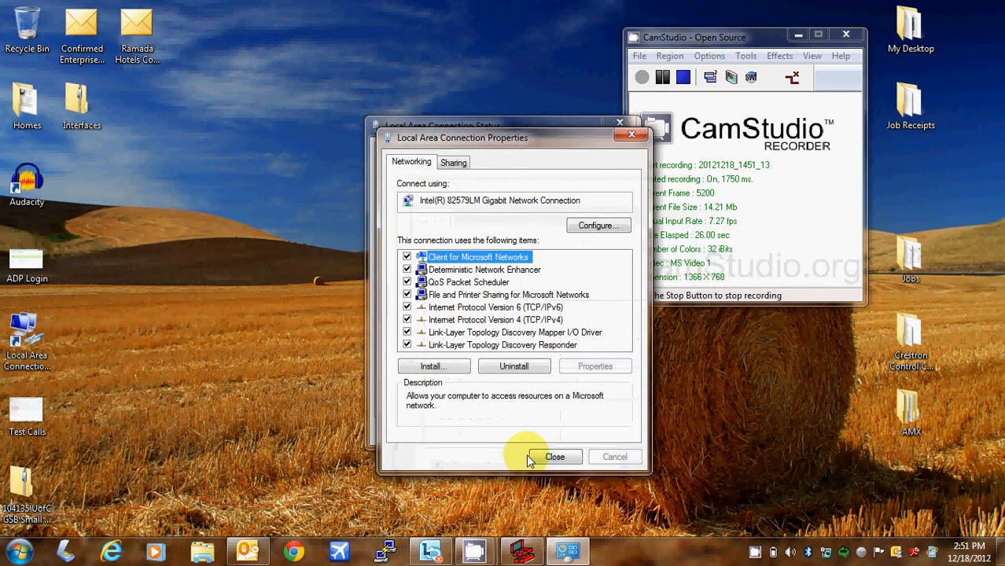
{"action": "left_click", "coordinate": [538, 459]}
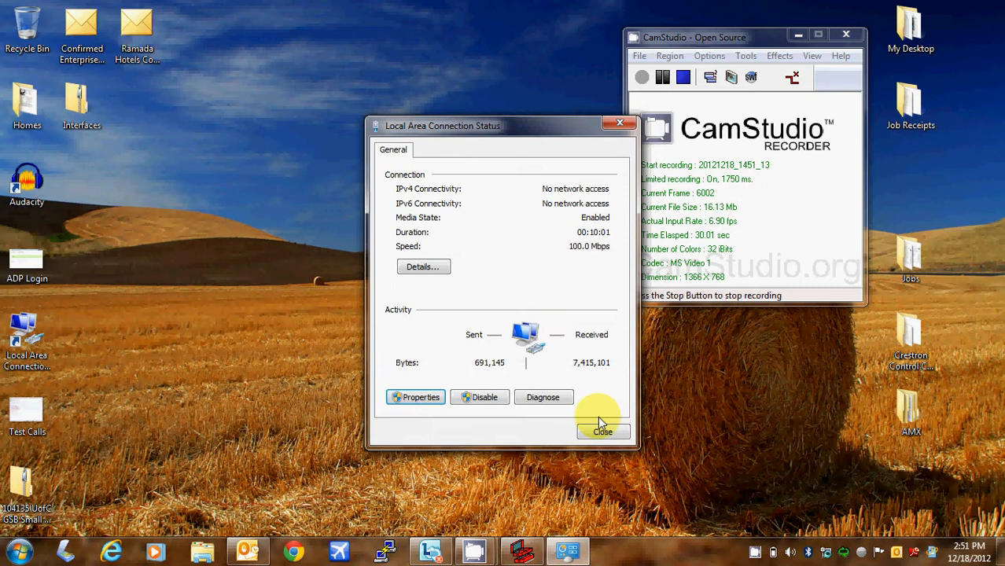
{"action": "left_click", "coordinate": [600, 432]}
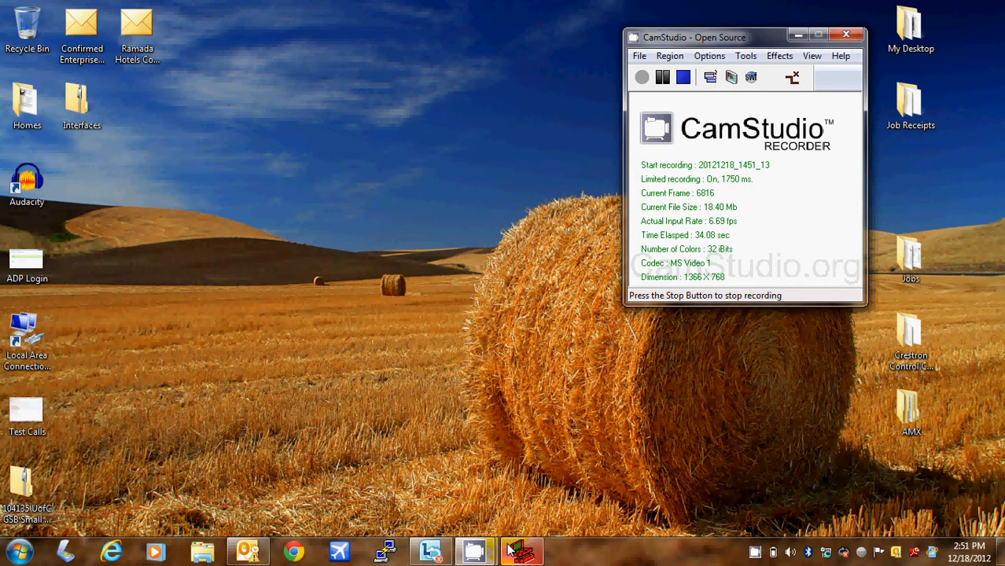
- Run Device Discovery and scroll through the 11 found devices, including the PRO2 at 192.168.1.120
{"action": "mouse_move", "coordinate": [509, 547]}
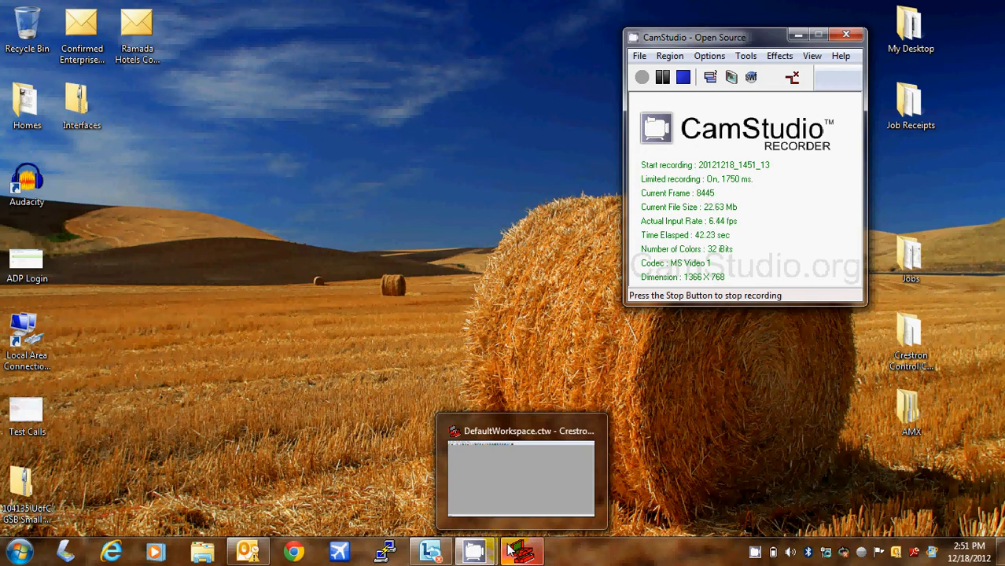
{"action": "left_click", "coordinate": [510, 550]}
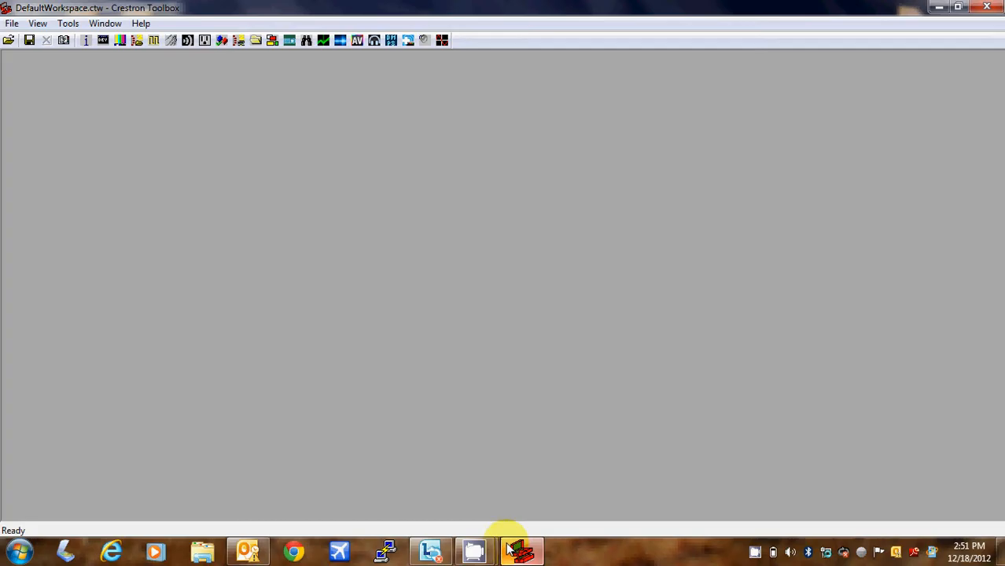
{"action": "left_click", "coordinate": [306, 42]}
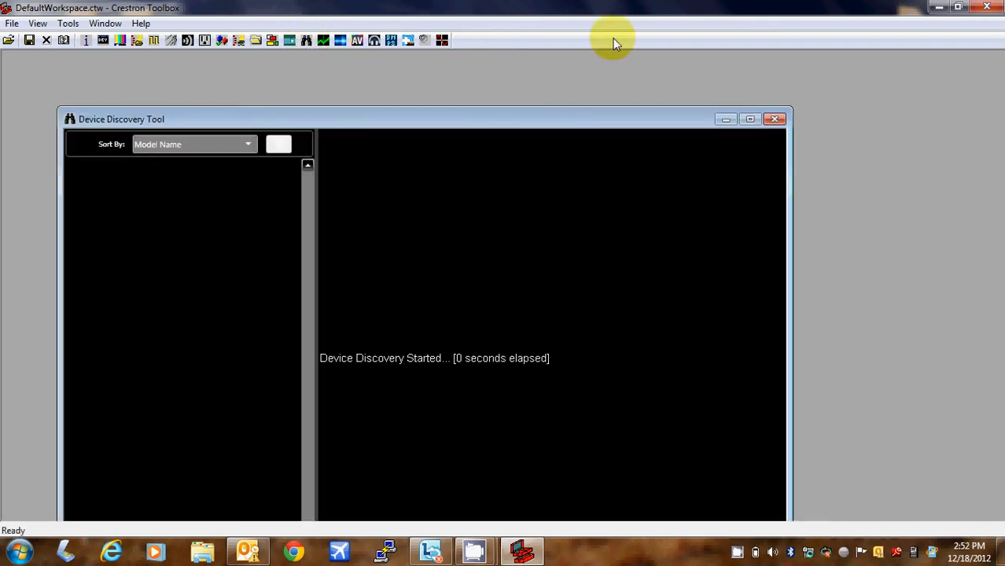
{"action": "left_click", "coordinate": [756, 119]}
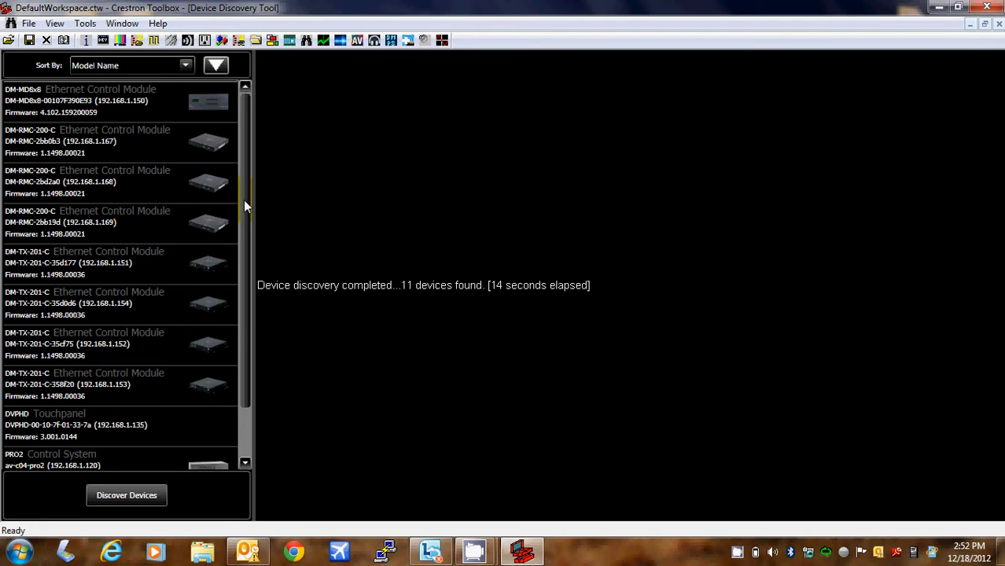
{"action": "left_click_drag", "start_coordinate": [244, 199], "coordinate": [240, 276]}
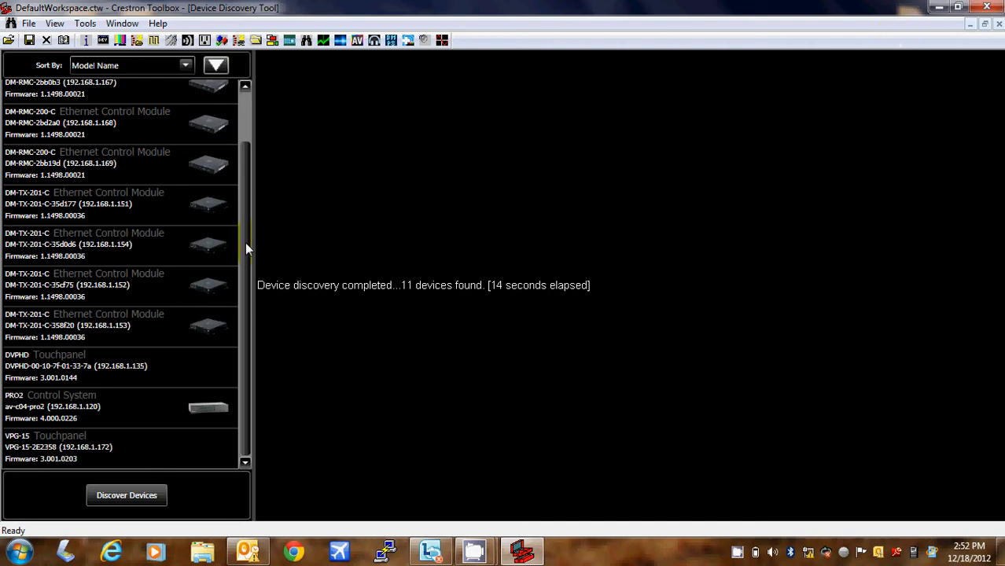
{"action": "left_click_drag", "start_coordinate": [246, 242], "coordinate": [241, 176]}
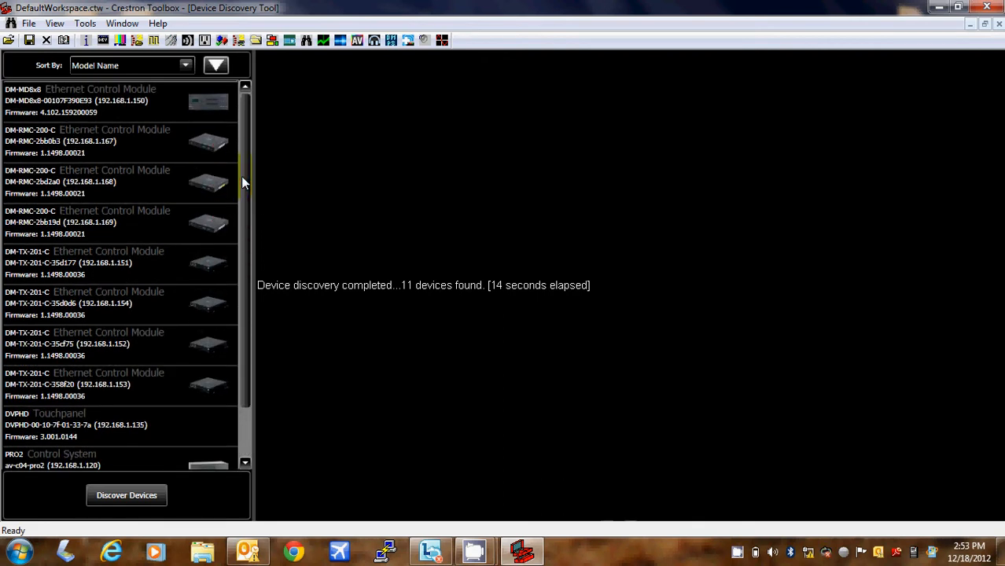
{"action": "left_click", "coordinate": [942, 8]}
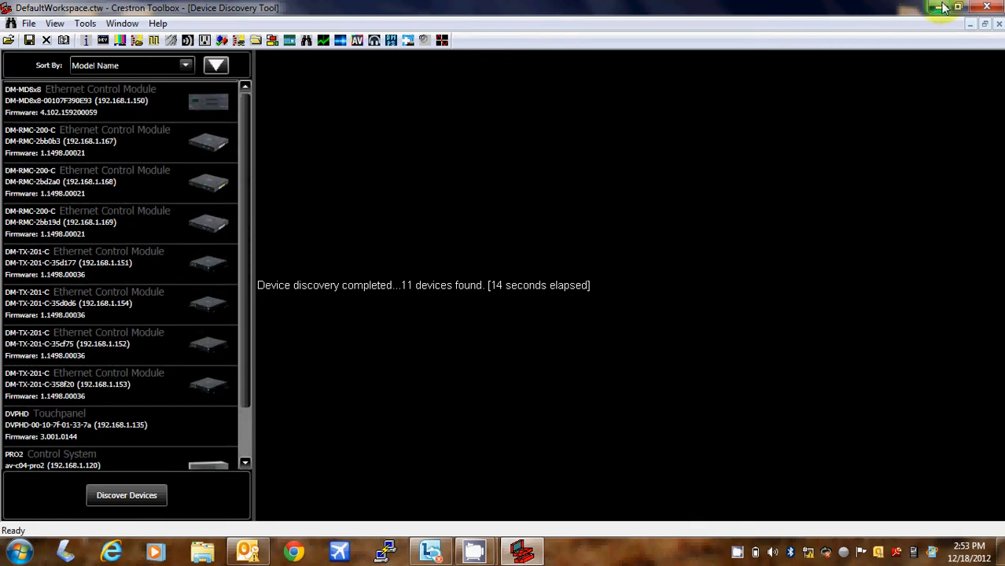
- Read the RE: U of C email, then move the 104135 UofC GSB project zip beside Interfaces
{"action": "left_click", "coordinate": [236, 557]}
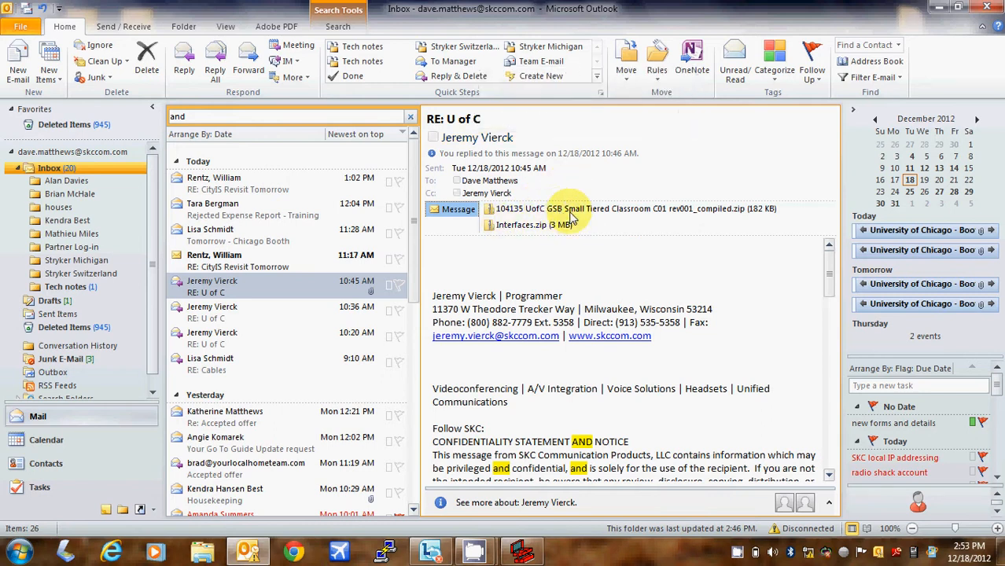
{"action": "left_click", "coordinate": [947, 7]}
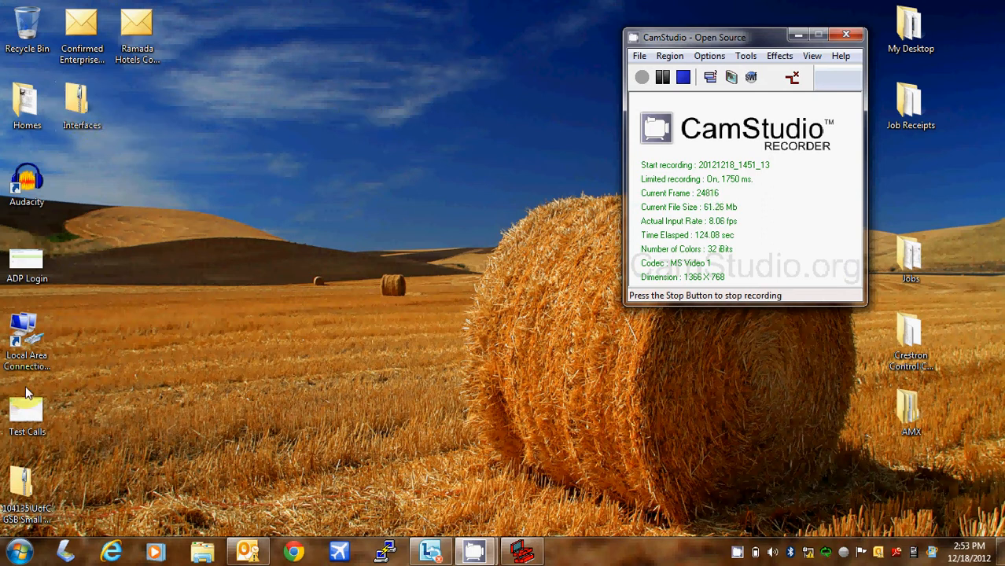
{"action": "left_click_drag", "start_coordinate": [22, 483], "coordinate": [149, 90]}
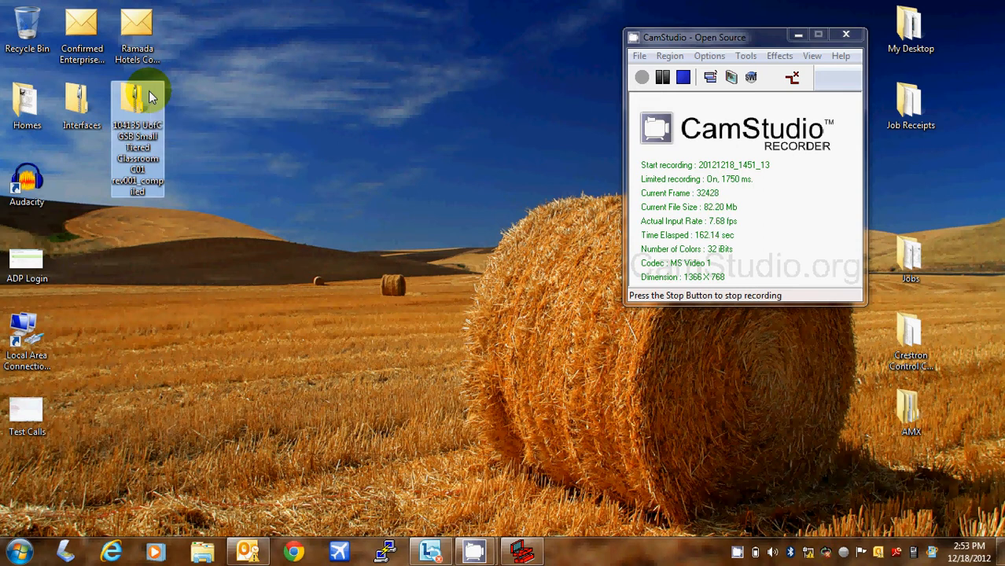
{"action": "left_click", "coordinate": [523, 553]}
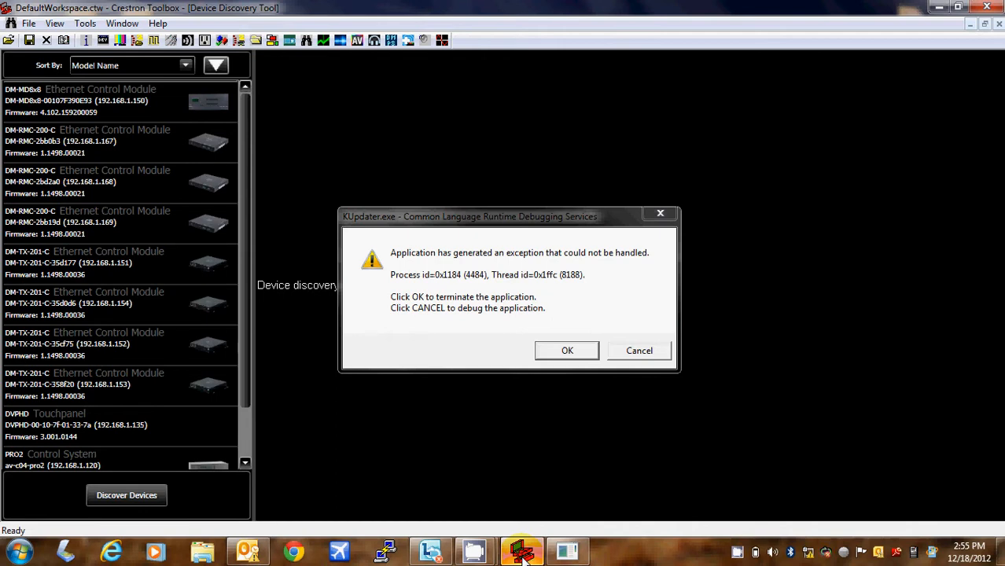
- Dismiss the KUpdater.exe unhandled-exception error and minimize Crestron Toolbox
{"action": "left_click", "coordinate": [564, 350]}
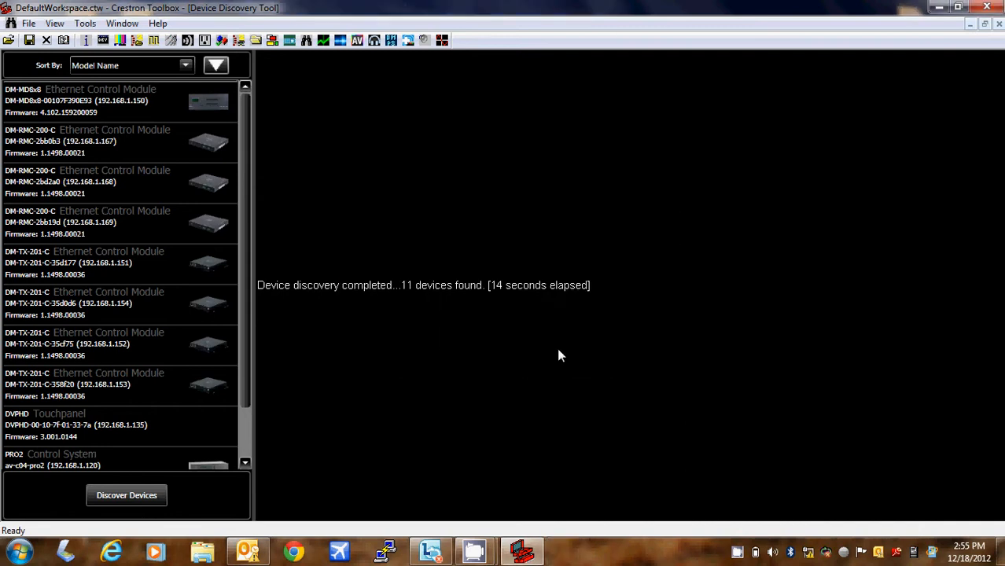
{"action": "left_click", "coordinate": [938, 7]}
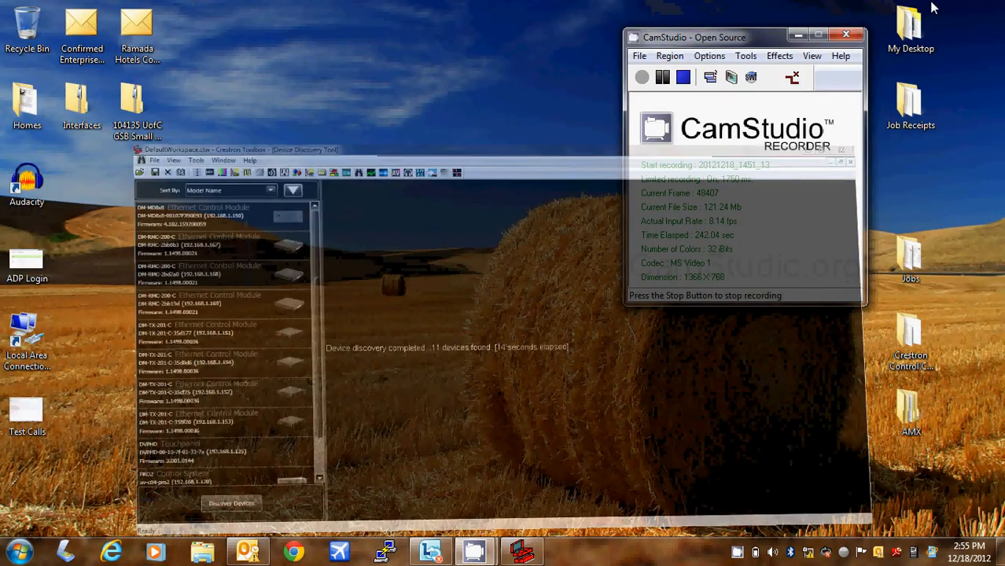
{"action": "double_click", "coordinate": [135, 96]}
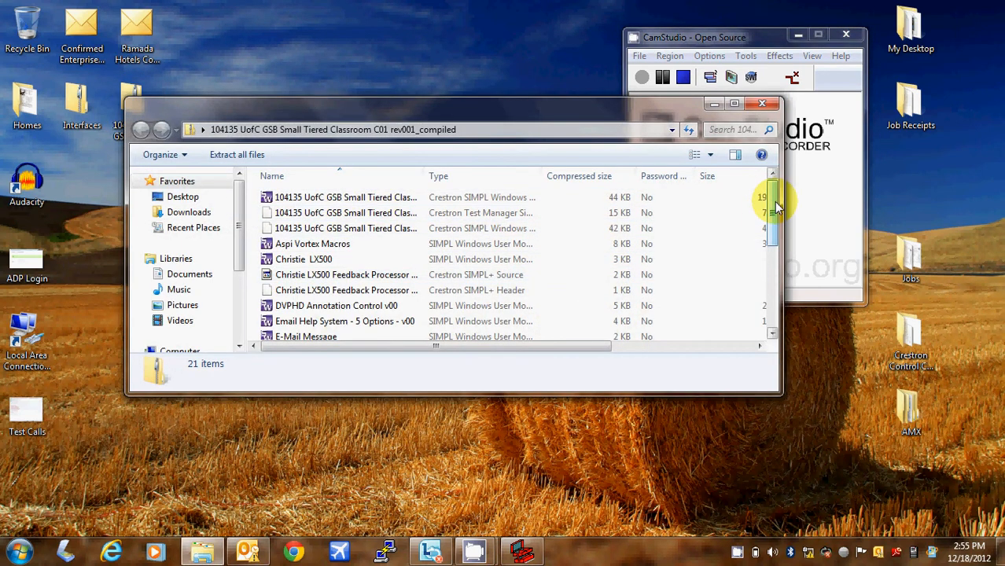
{"action": "left_click_drag", "start_coordinate": [775, 203], "coordinate": [770, 166]}
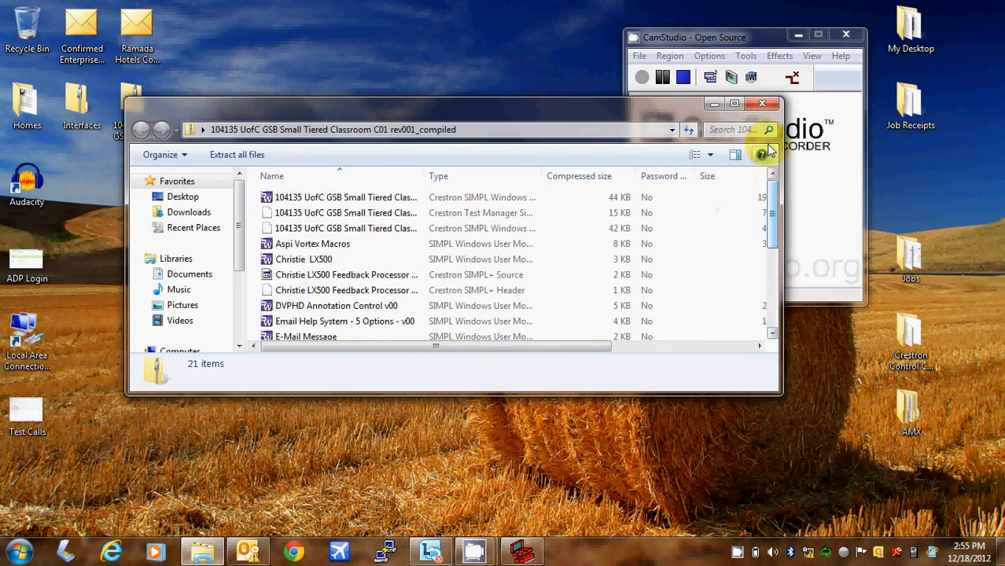
{"action": "left_click", "coordinate": [761, 103]}
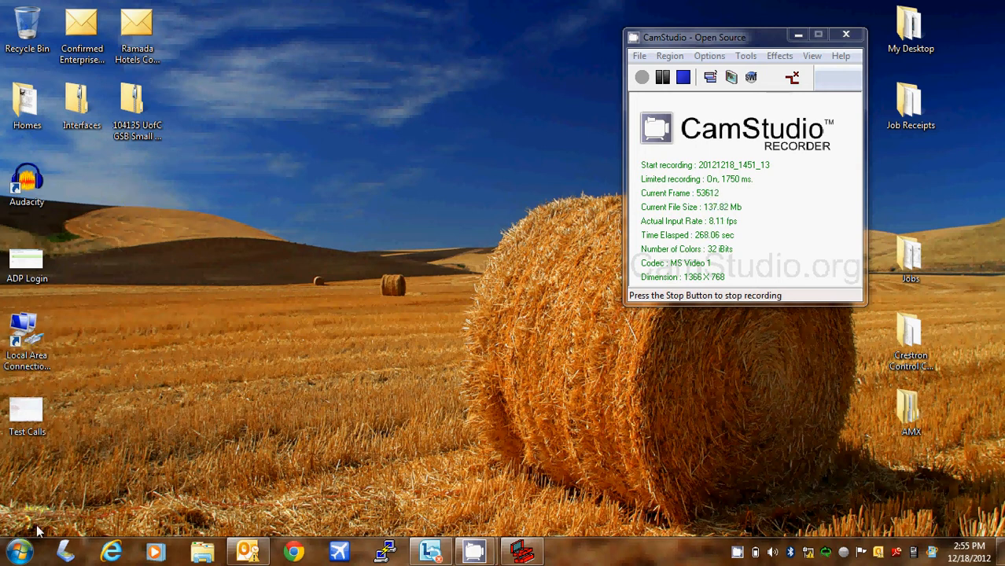
- Launch SIMPL Windows from the Start menu's Crestron program group
{"action": "left_click", "coordinate": [19, 550]}
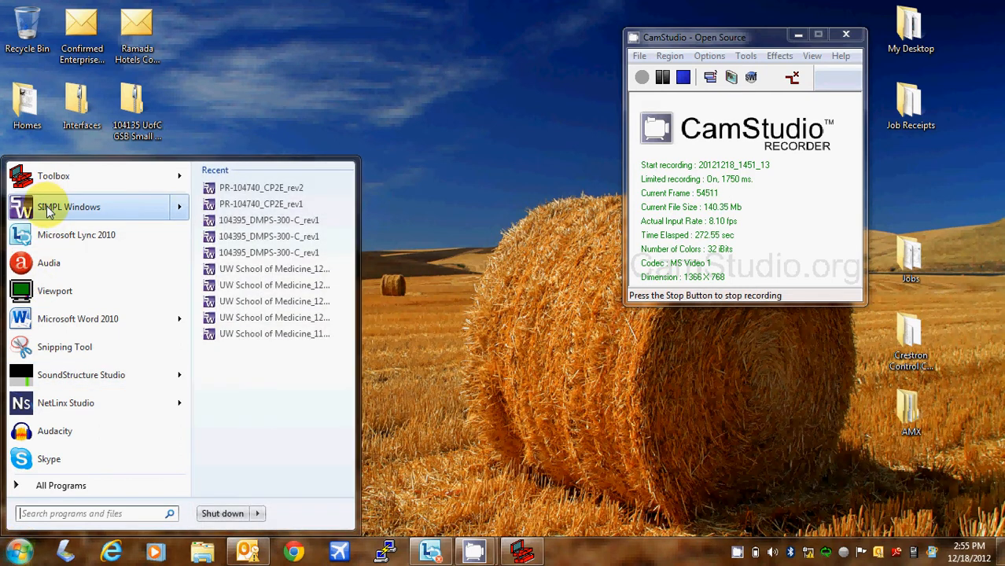
{"action": "left_click", "coordinate": [49, 211]}
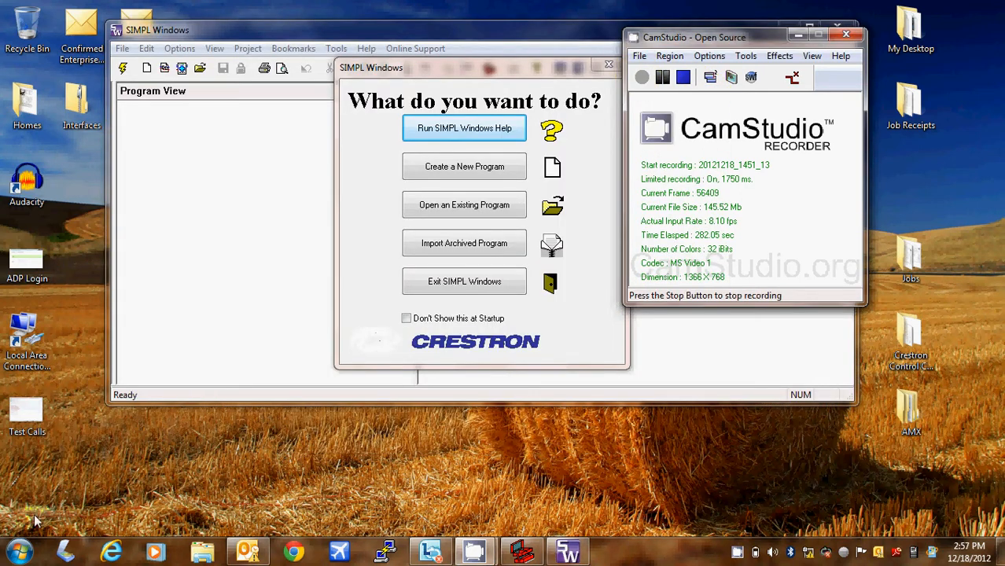
{"action": "left_click", "coordinate": [20, 553]}
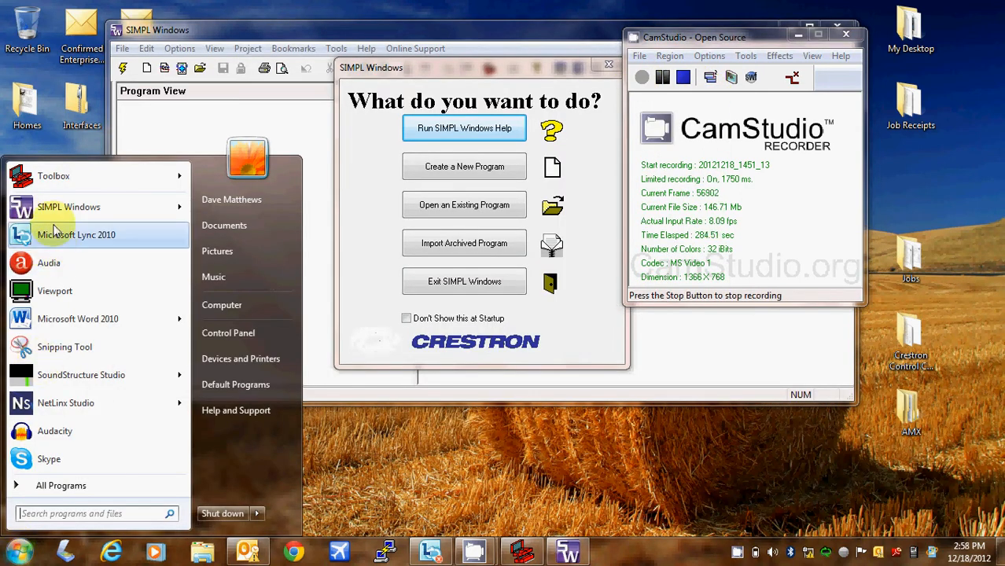
{"action": "left_click", "coordinate": [59, 481]}
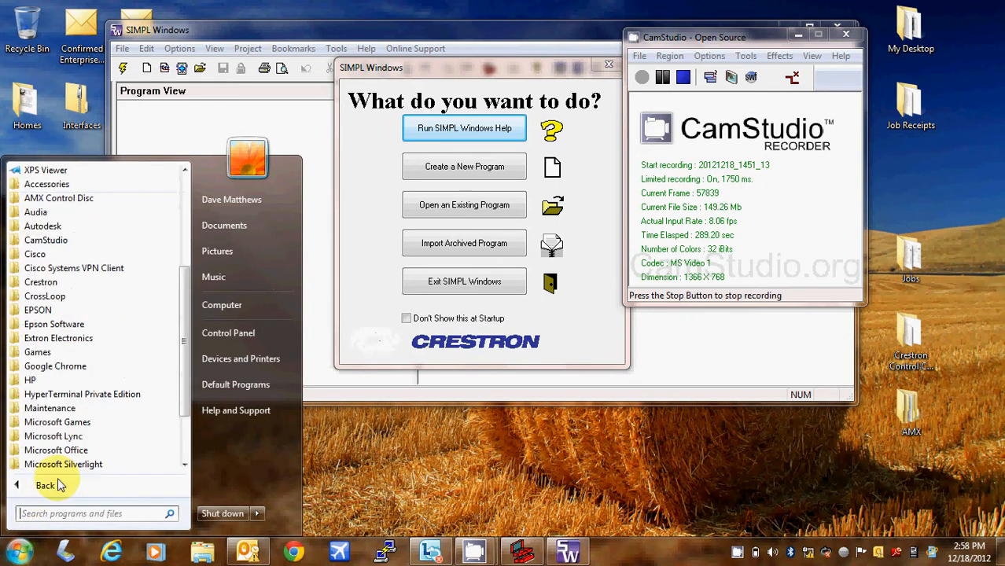
{"action": "left_click", "coordinate": [59, 281]}
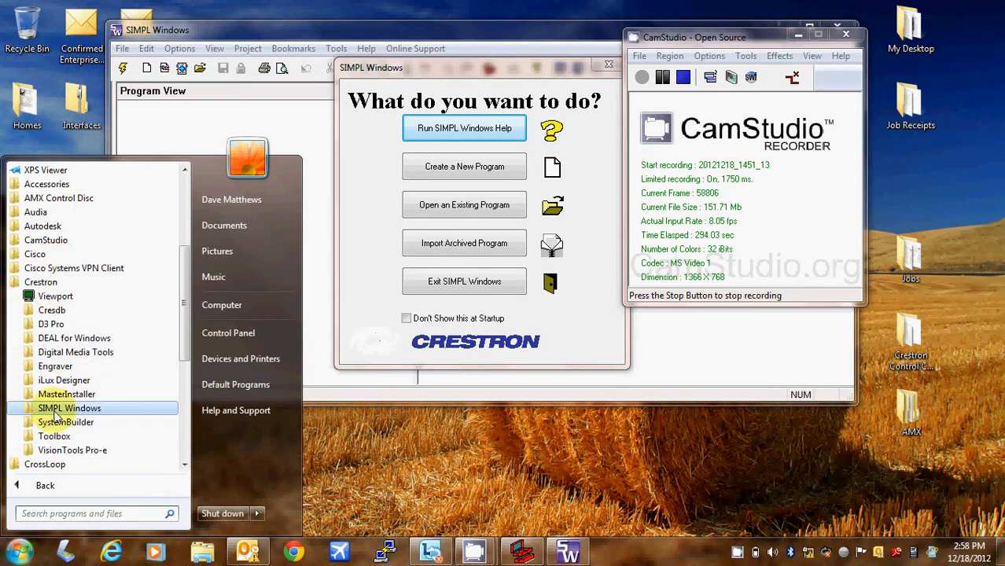
{"action": "left_click", "coordinate": [55, 409]}
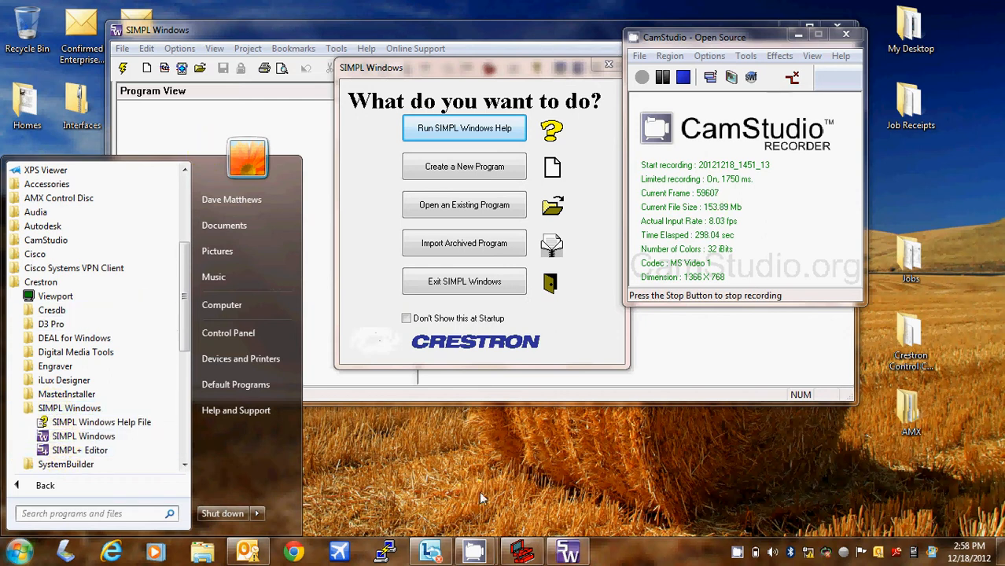
{"action": "left_click", "coordinate": [482, 454]}
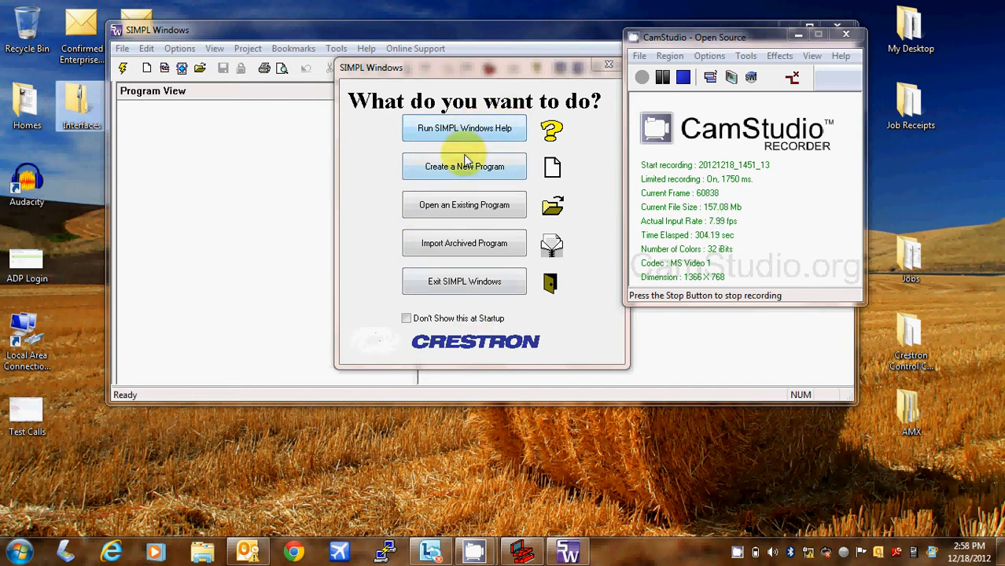
- Import the 104135 Small Tiered Classroom C01 archive from the desktop, replacing all existing files
{"action": "left_click", "coordinate": [464, 247]}
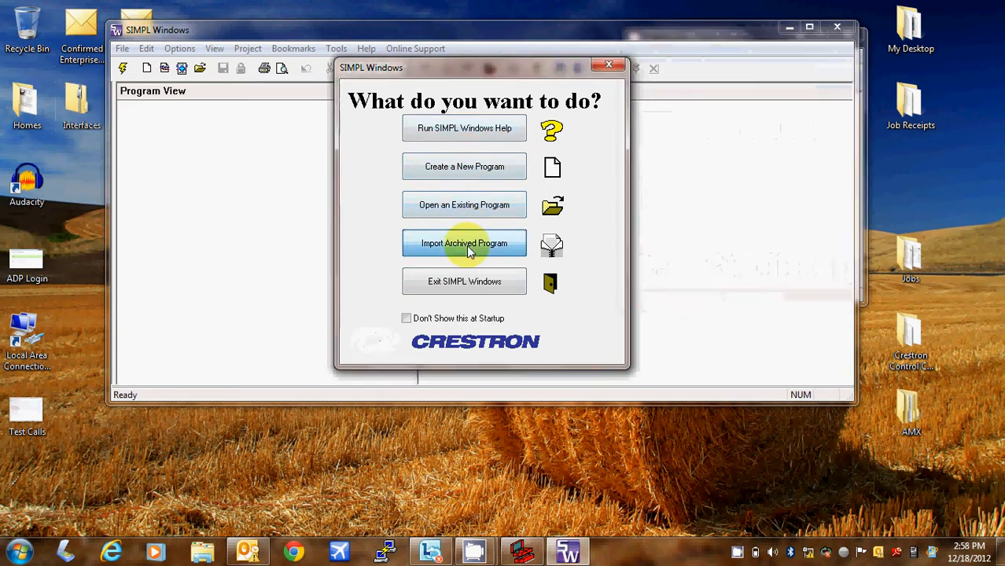
{"action": "left_click", "coordinate": [582, 87]}
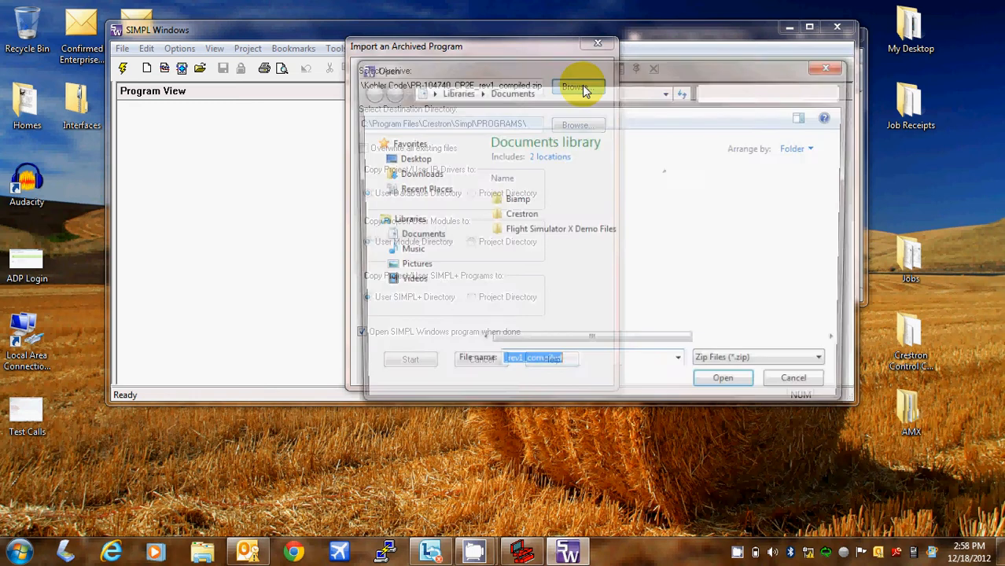
{"action": "left_click", "coordinate": [405, 158]}
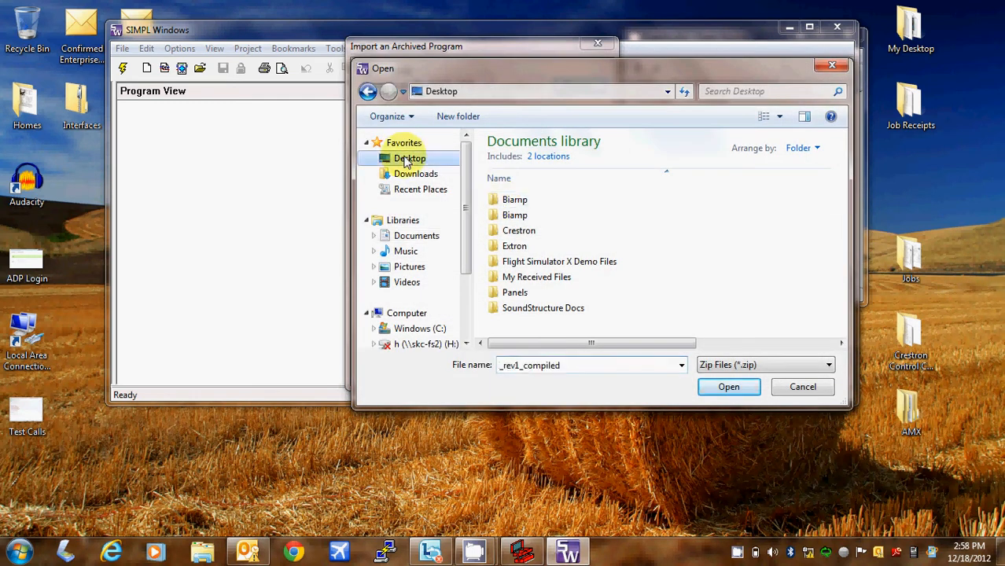
{"action": "left_click_drag", "start_coordinate": [844, 174], "coordinate": [850, 291]}
{"action": "left_click", "coordinate": [586, 285]}
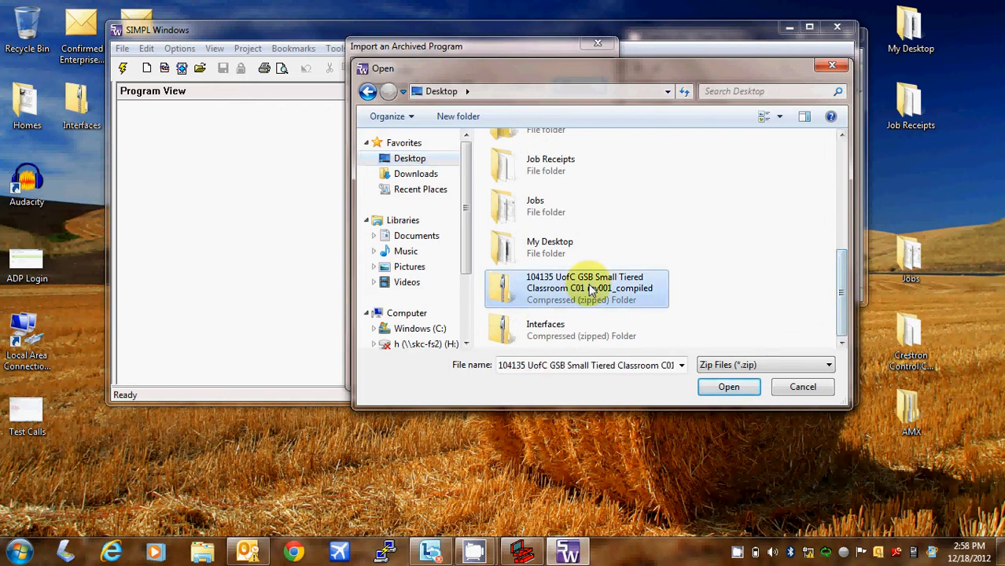
{"action": "left_click", "coordinate": [727, 387]}
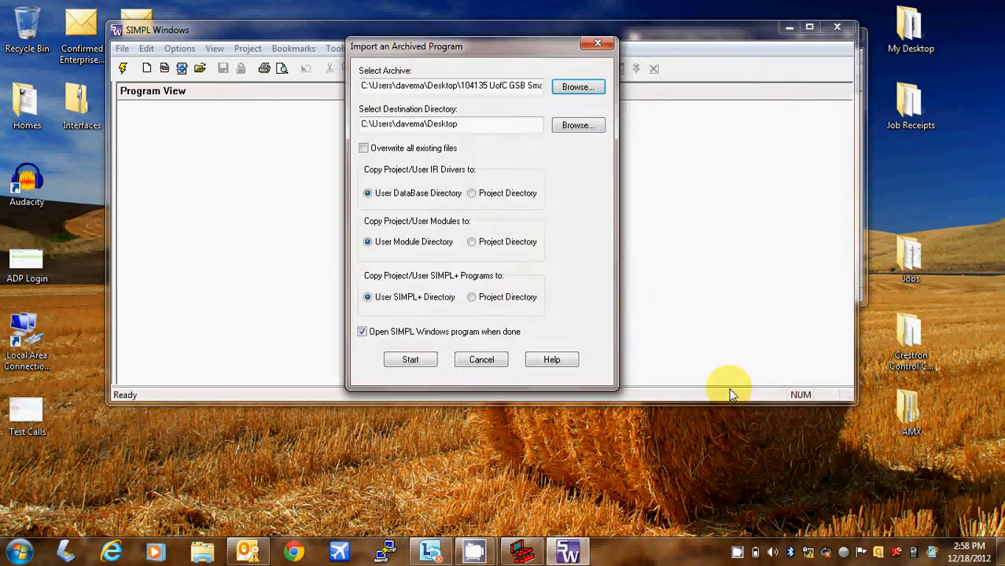
{"action": "left_click", "coordinate": [419, 361]}
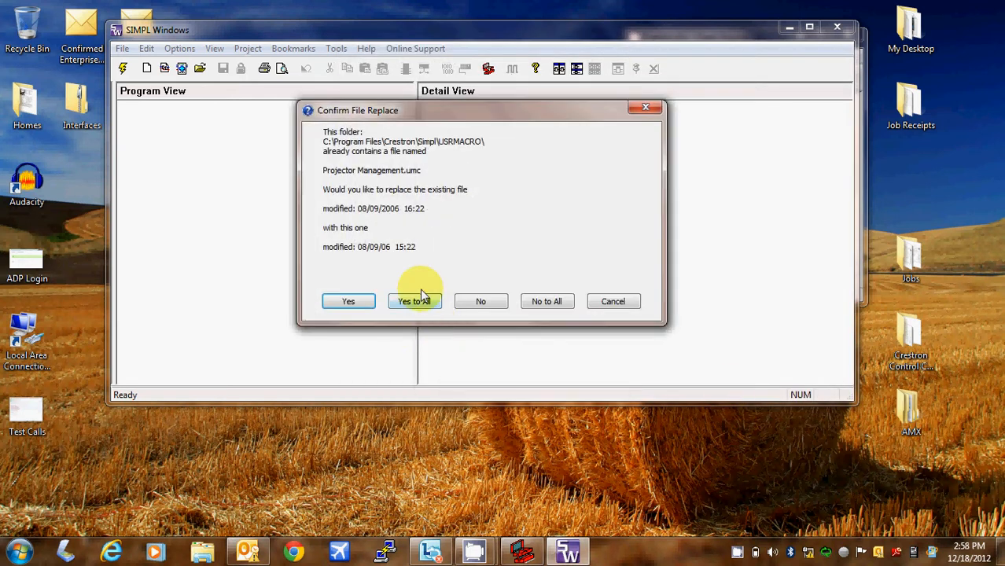
{"action": "left_click", "coordinate": [417, 301]}
{"action": "left_click", "coordinate": [419, 302]}
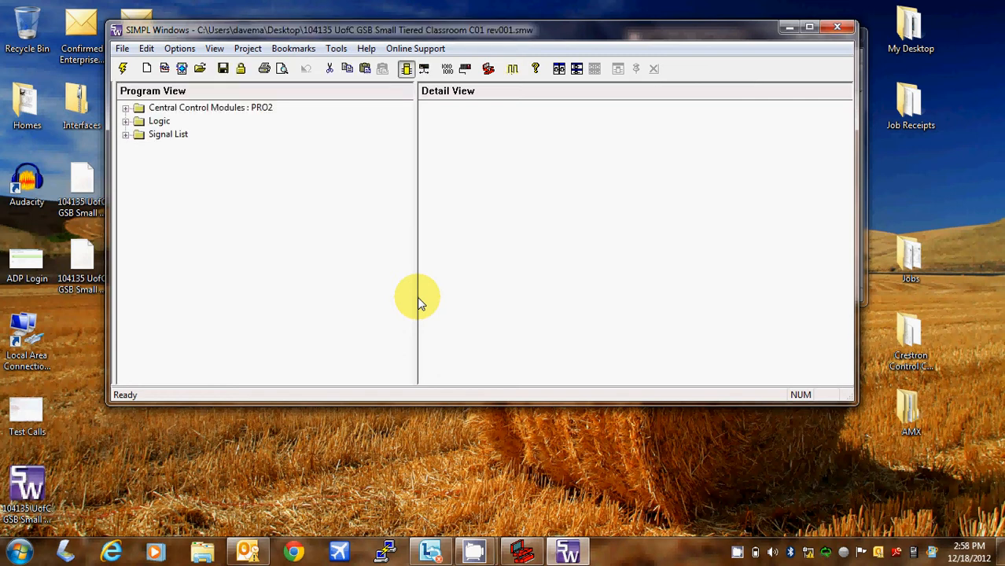
{"action": "left_click_drag", "start_coordinate": [437, 29], "coordinate": [681, 112]}
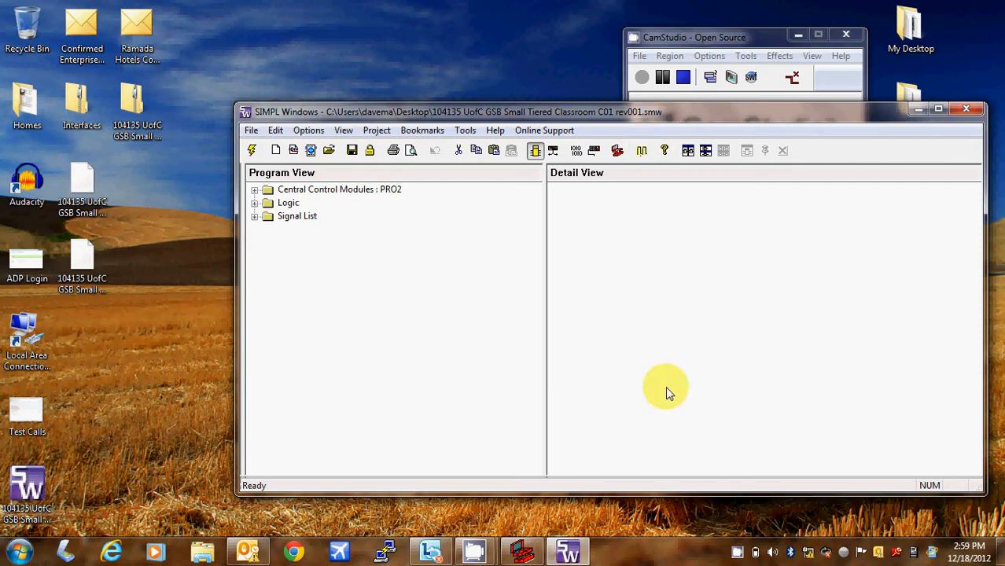
{"action": "left_click", "coordinate": [523, 550]}
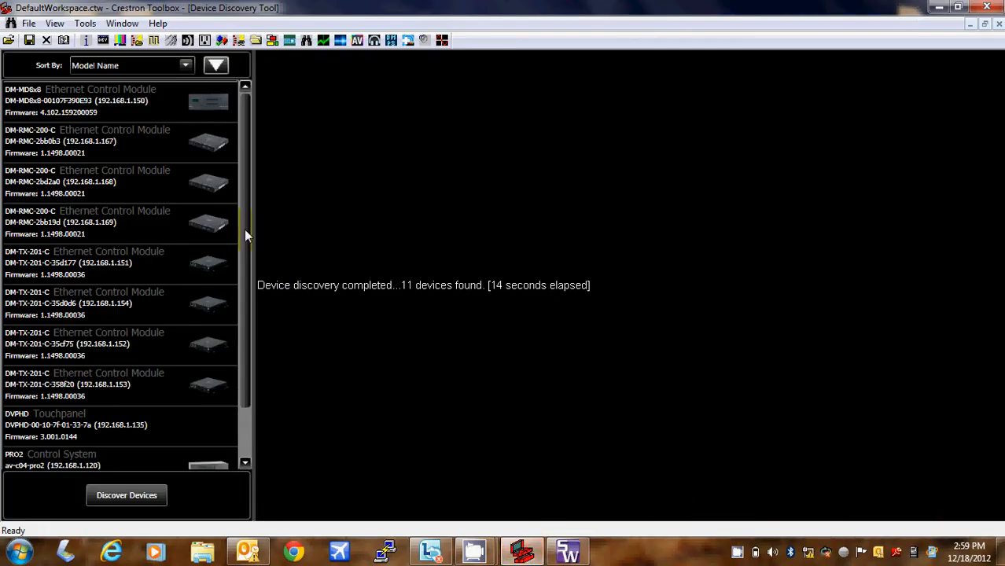
- Connect to the PRO2 at 192.168.1.120 from the discovery list and enter its console password
{"action": "left_click_drag", "start_coordinate": [245, 229], "coordinate": [244, 328]}
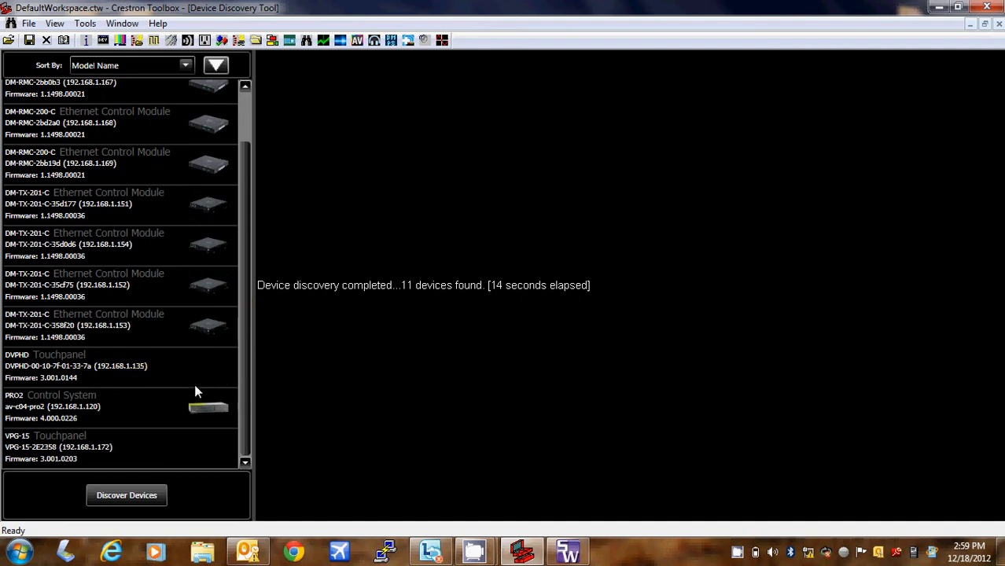
{"action": "double_click", "coordinate": [100, 406]}
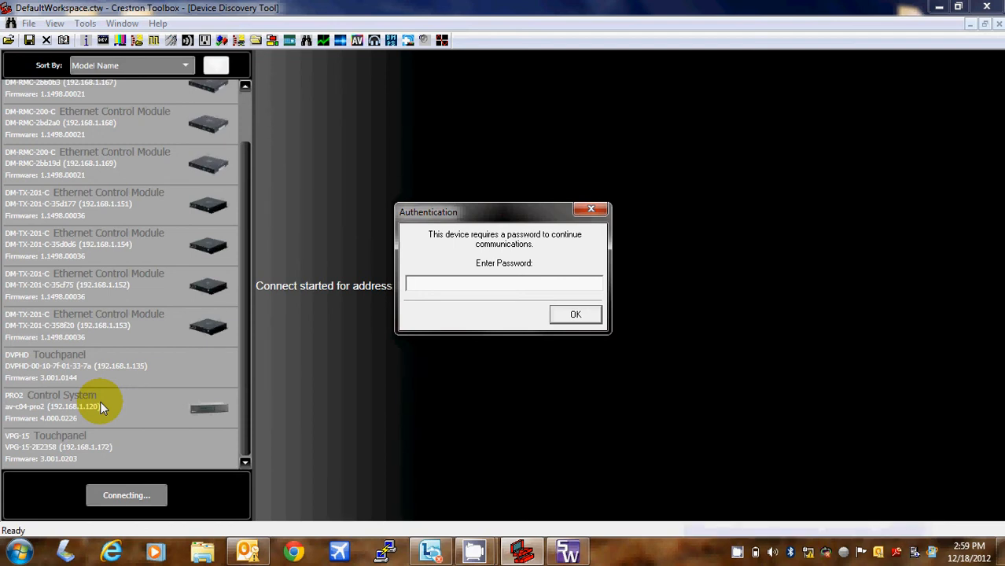
{"action": "type", "text": "*"}
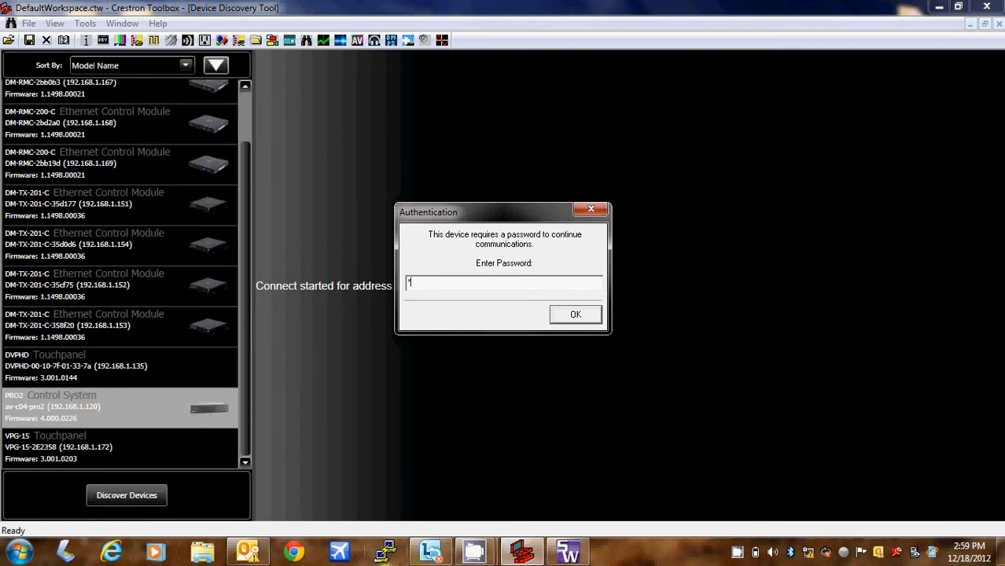
{"action": "mouse_move", "coordinate": [476, 550]}
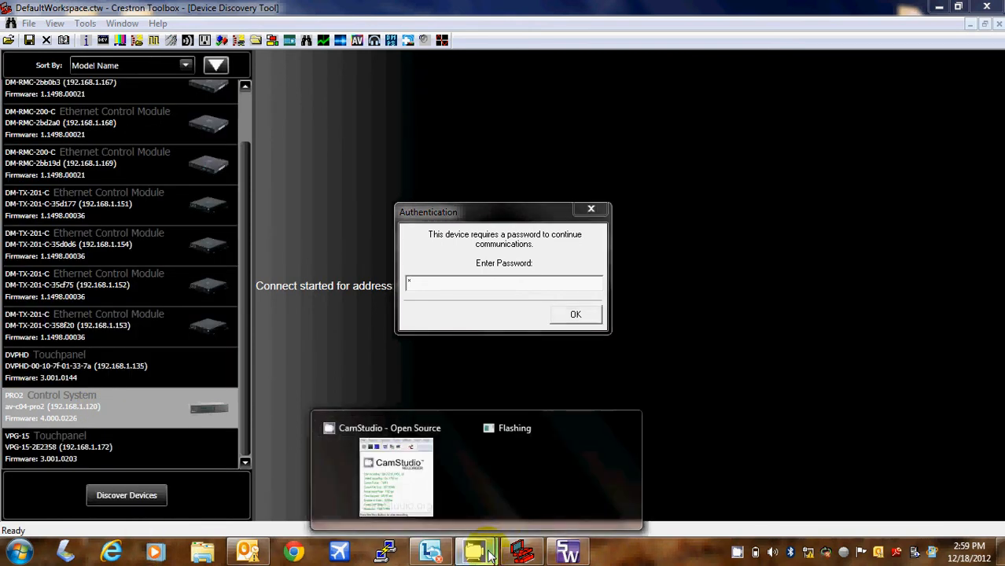
{"action": "mouse_move", "coordinate": [419, 486]}
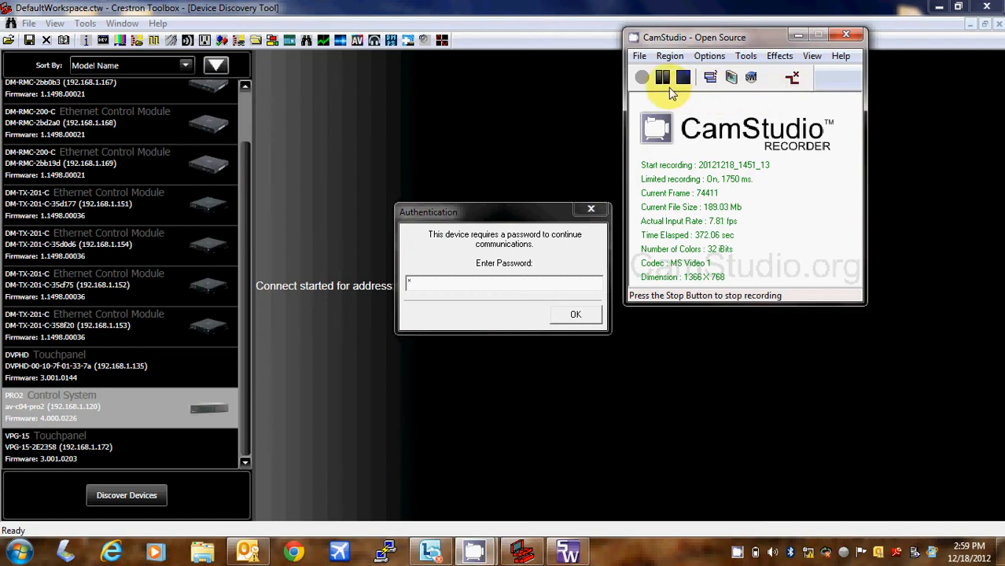
{"action": "left_click", "coordinate": [522, 288]}
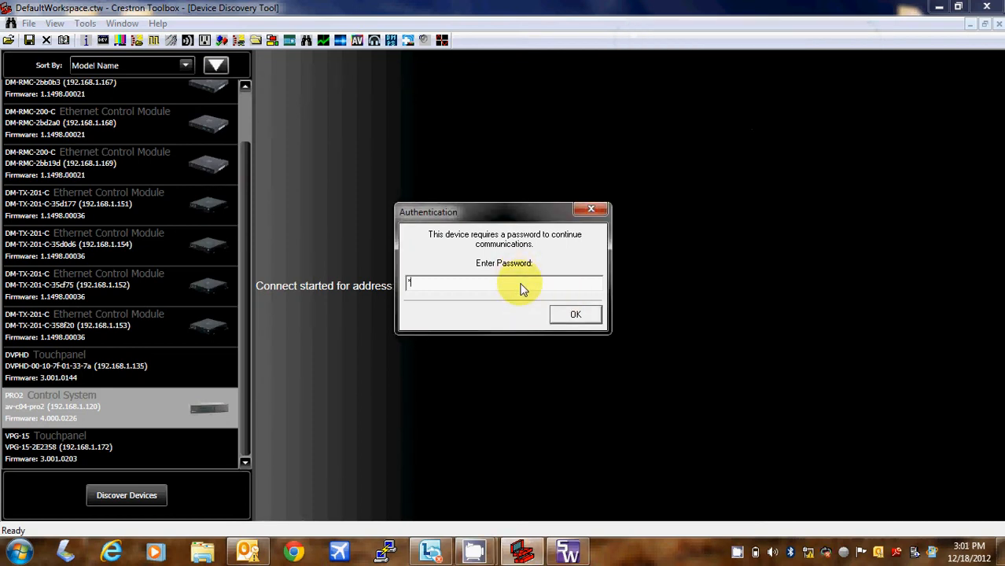
{"action": "type", "text": "*******"}
- Send the 104135 C01 rev001 compiled program to the PRO2, which fails on firmware mismatch
{"action": "left_click", "coordinate": [574, 314]}
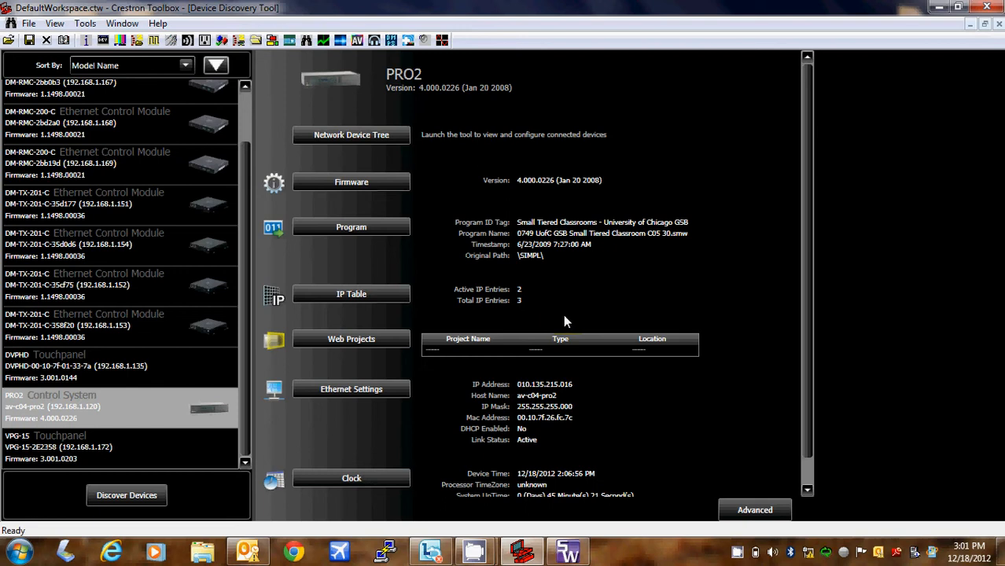
{"action": "left_click", "coordinate": [356, 228]}
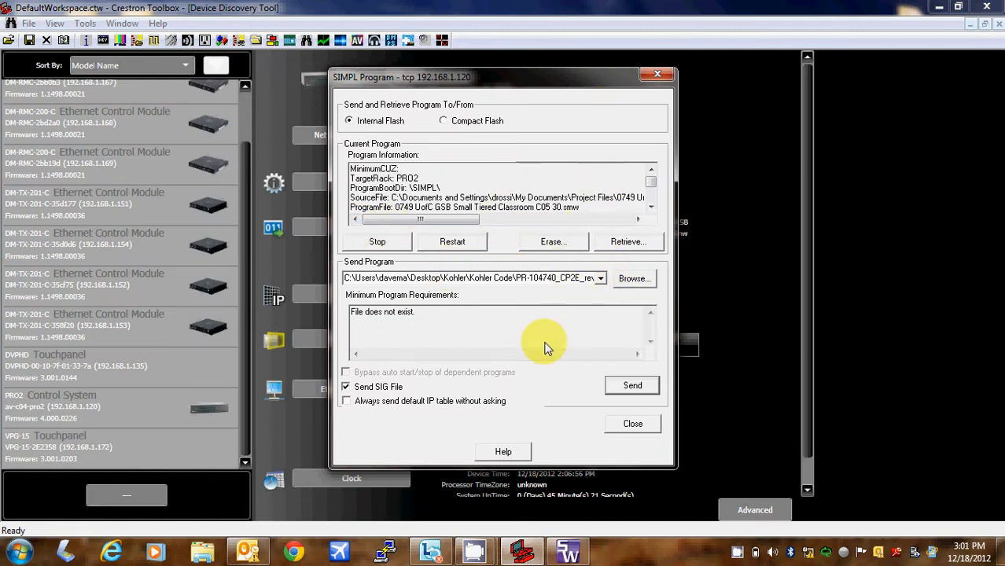
{"action": "left_click", "coordinate": [631, 279]}
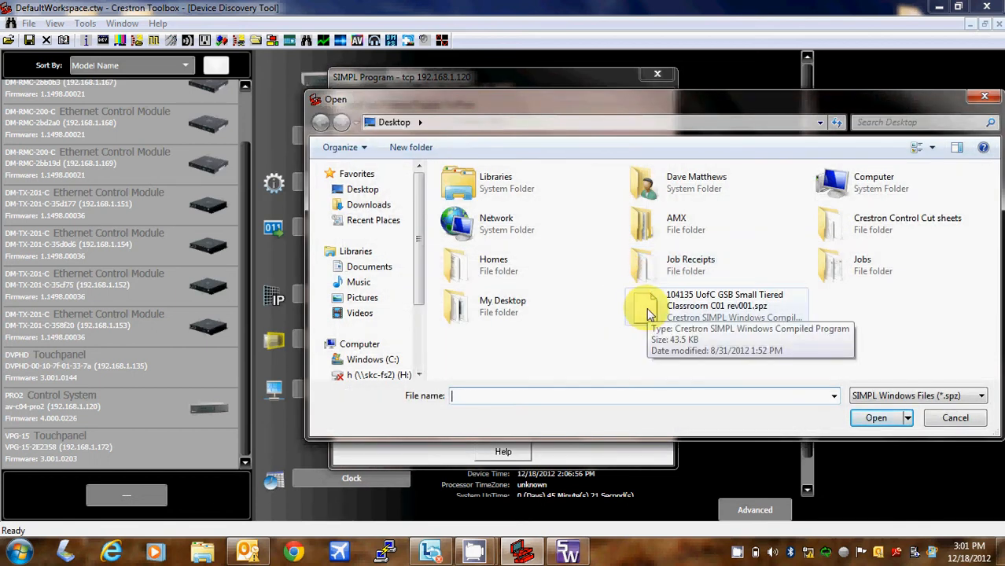
{"action": "left_click", "coordinate": [649, 313]}
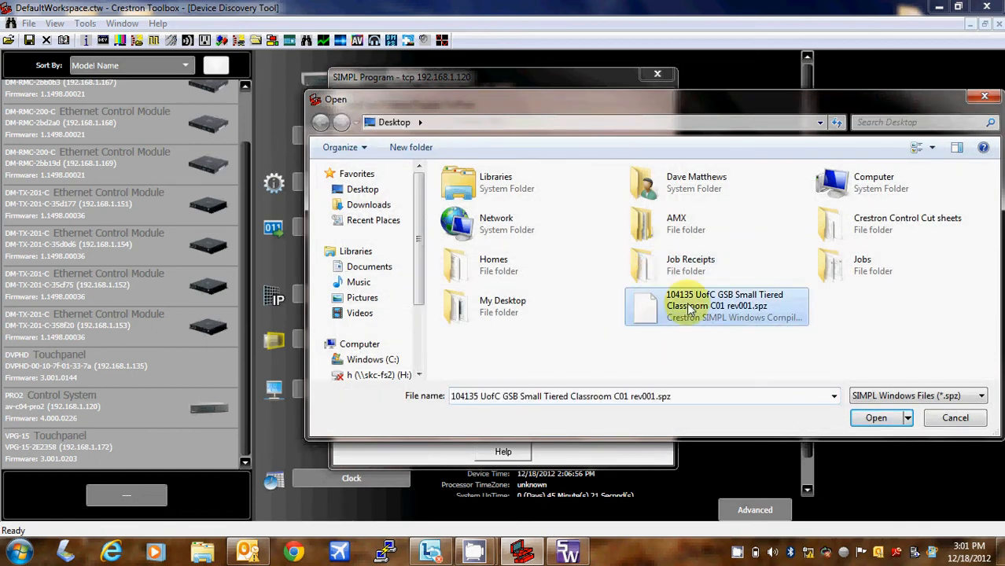
{"action": "left_click", "coordinate": [890, 424]}
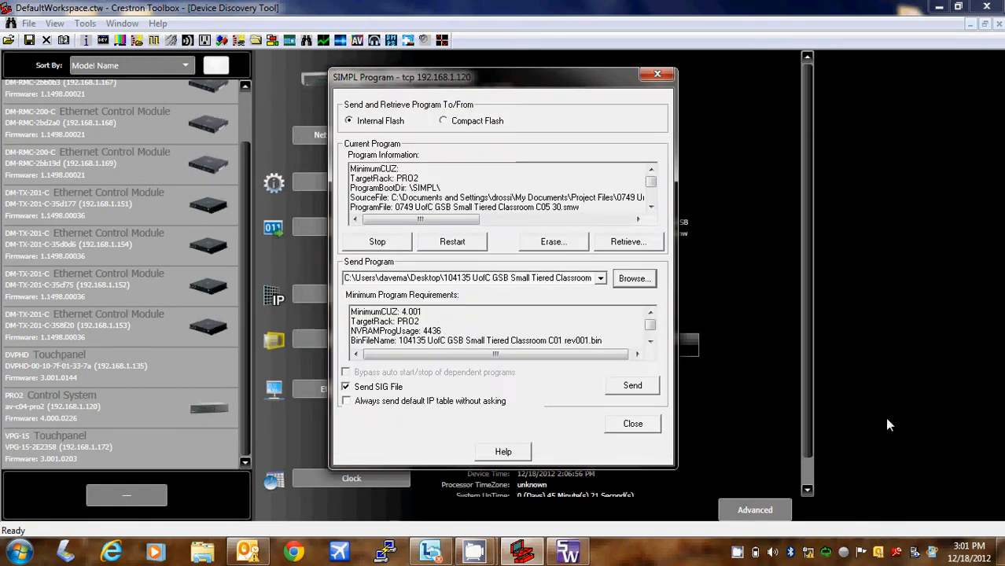
{"action": "left_click", "coordinate": [629, 393]}
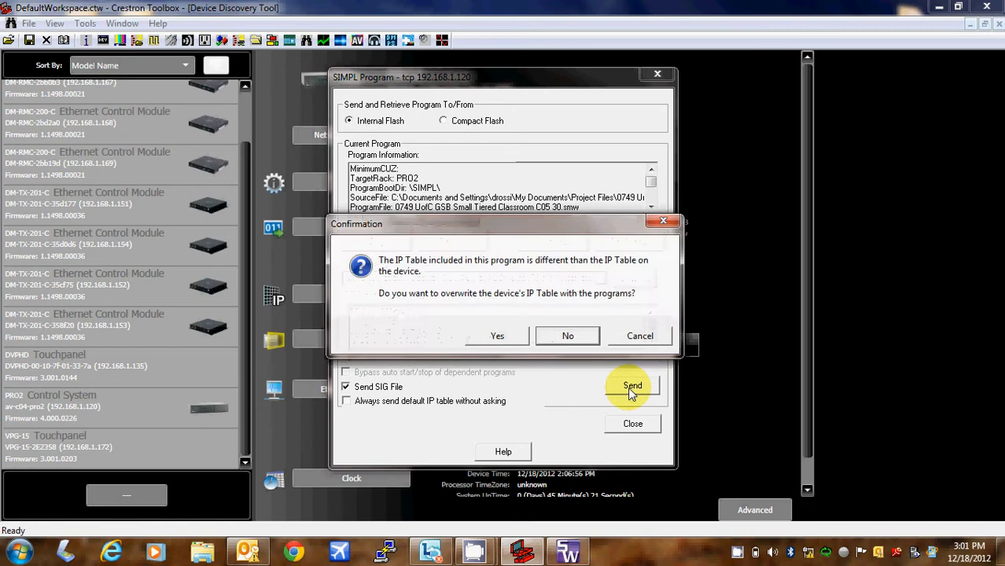
{"action": "left_click", "coordinate": [493, 338]}
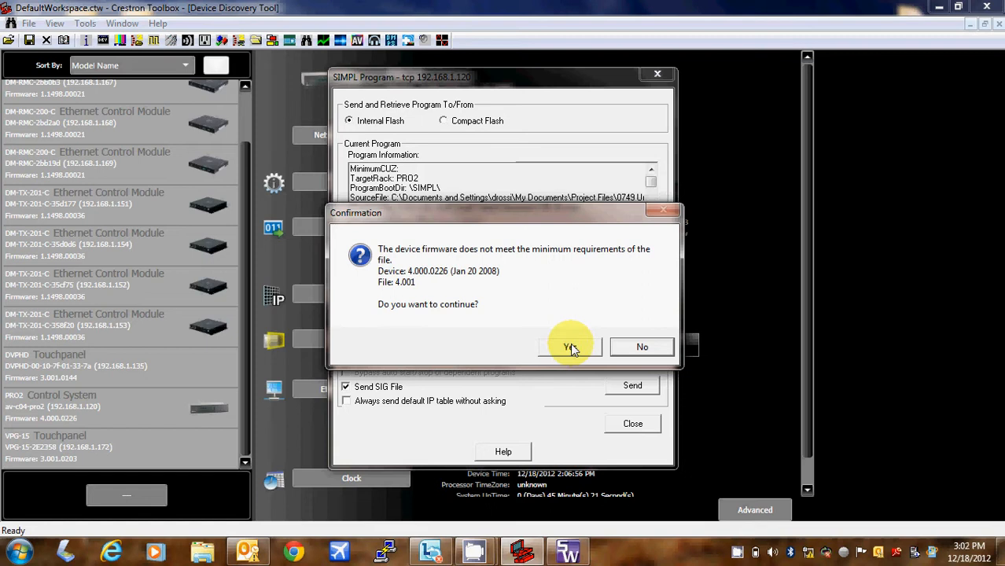
{"action": "left_click", "coordinate": [653, 349]}
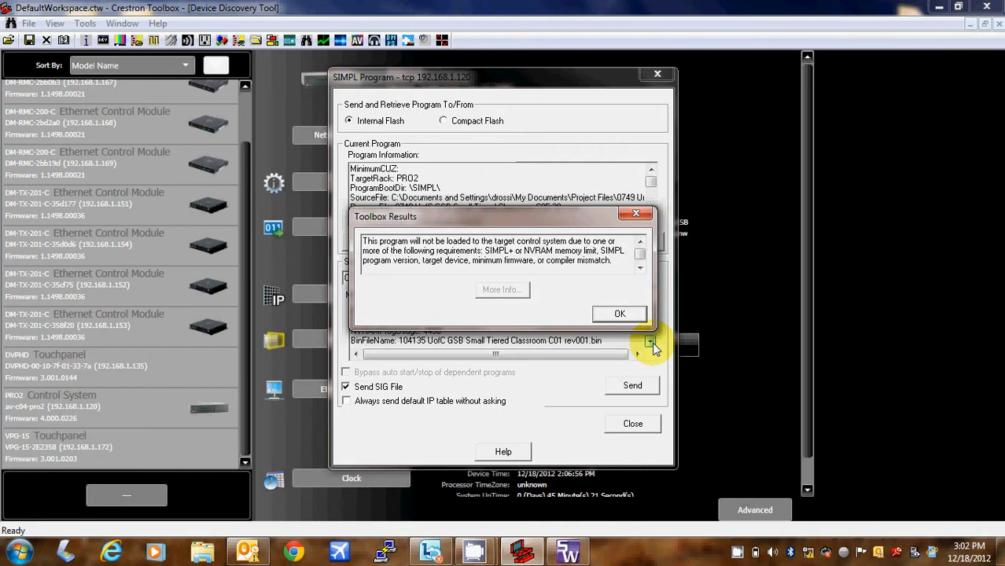
{"action": "left_click", "coordinate": [634, 319]}
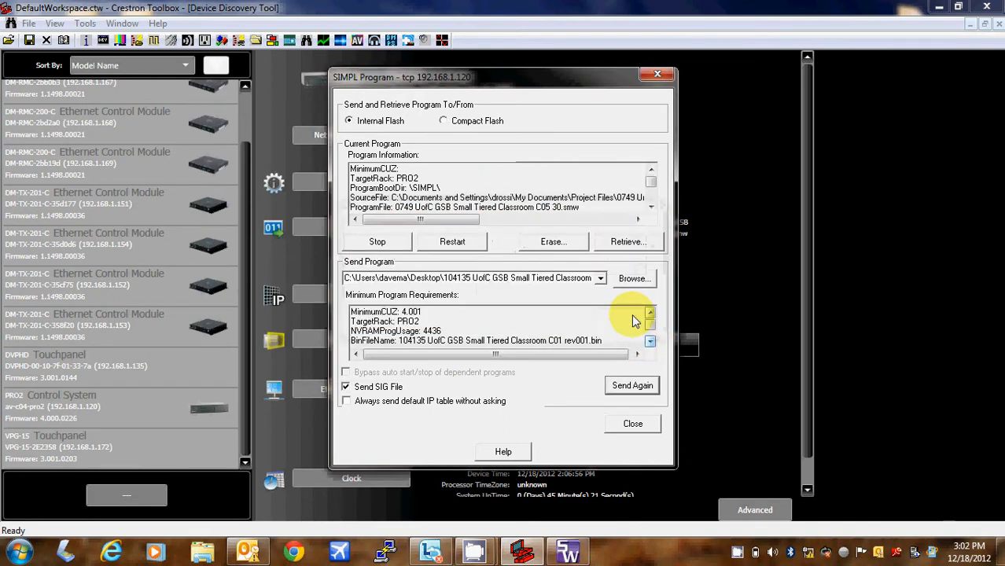
{"action": "left_click", "coordinate": [632, 424]}
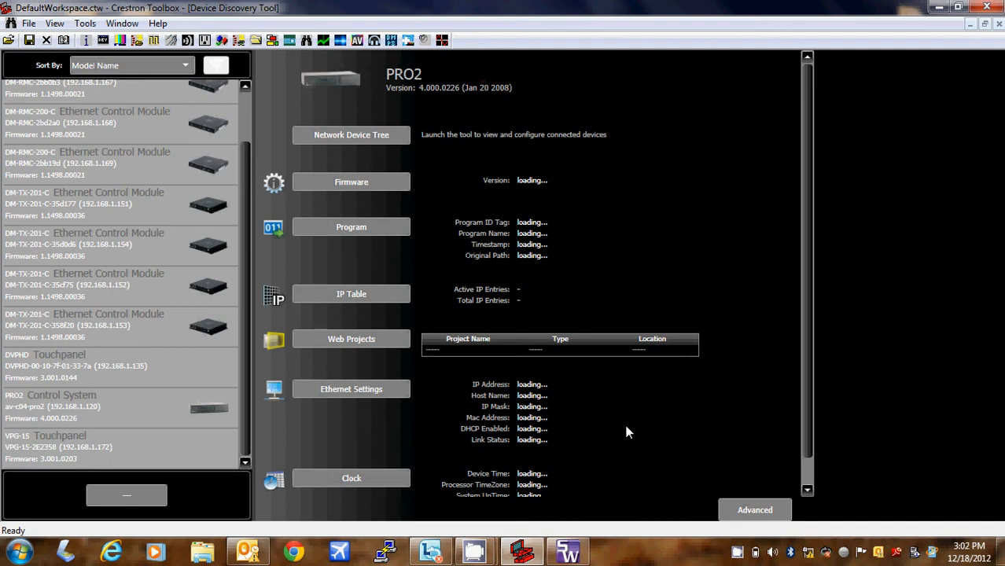
- Review the PRO2 IP table's entries 03, 10 and 24, then close it
{"action": "left_click", "coordinate": [347, 296]}
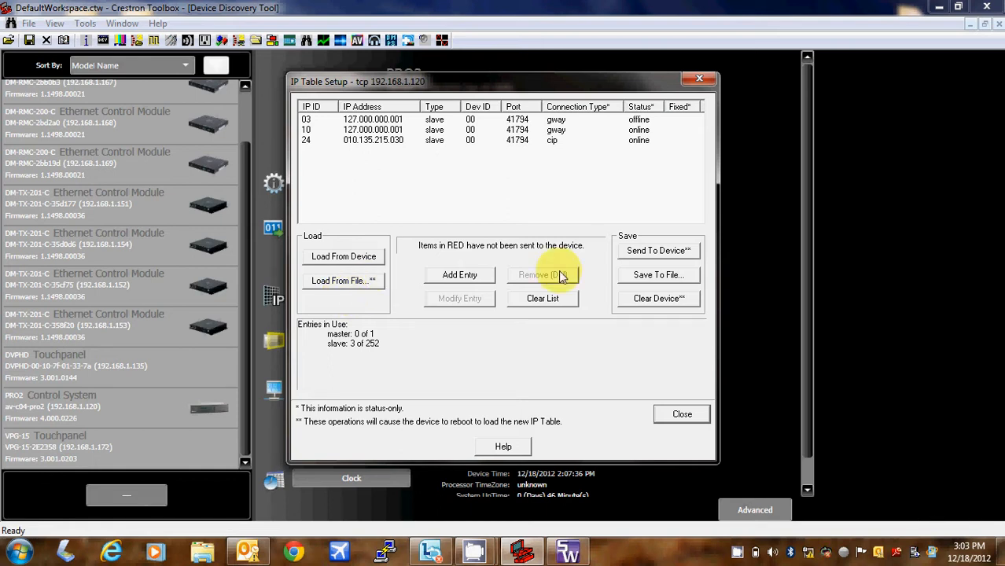
{"action": "left_click", "coordinate": [676, 413]}
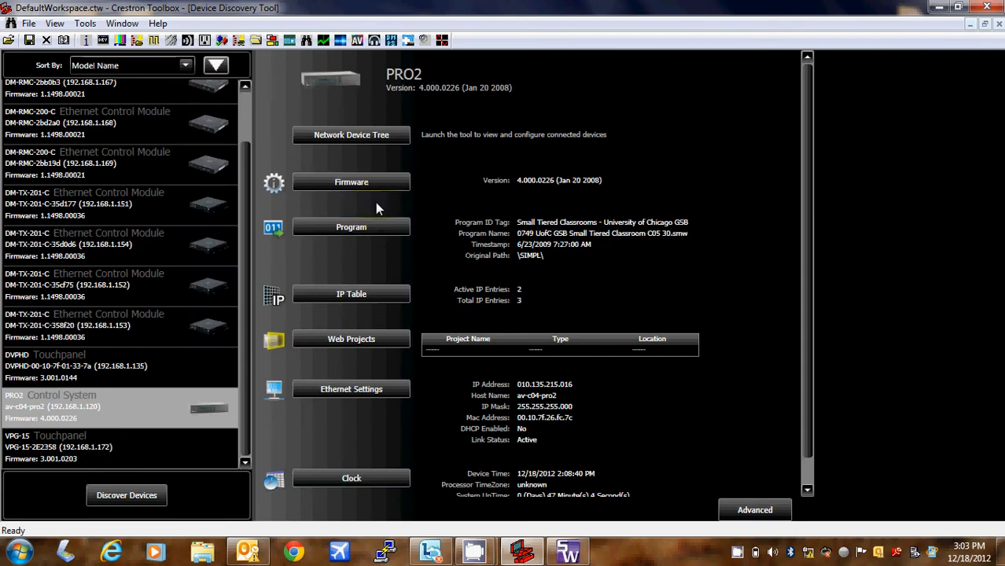
- Send the pro2 firmware file to upgrade the processor from 4.000.0226 to 4.003.0018
{"action": "left_click", "coordinate": [371, 182]}
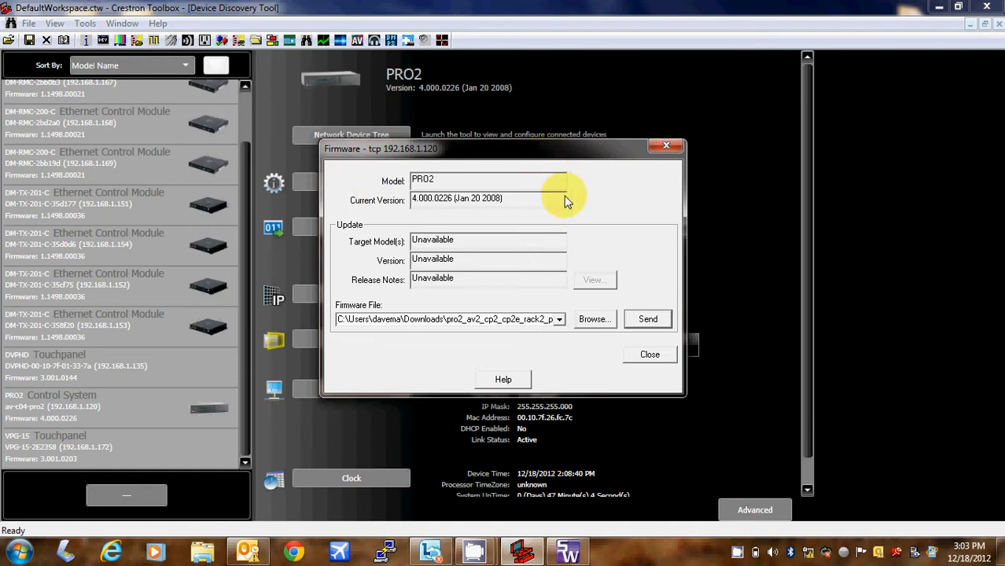
{"action": "left_click", "coordinate": [647, 321]}
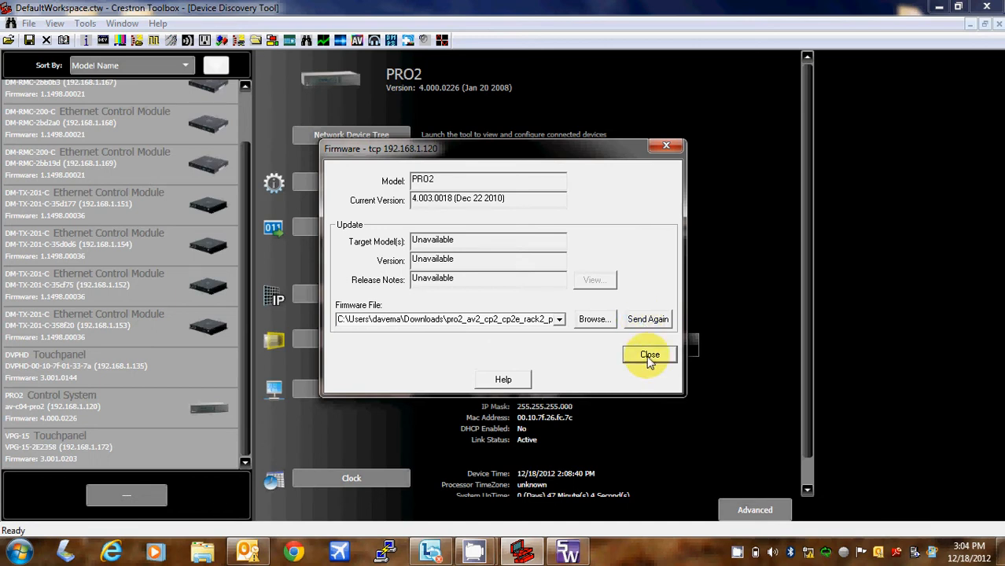
{"action": "left_click", "coordinate": [648, 355]}
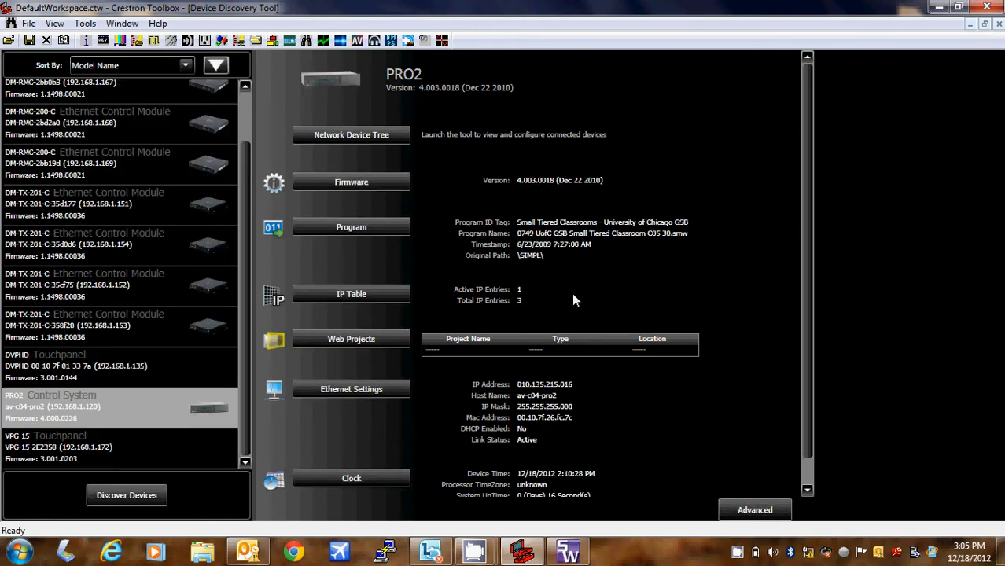
- Send the C01 rev001 .spz program to the PRO2, accepting the IP table overwrite
{"action": "left_click", "coordinate": [388, 227]}
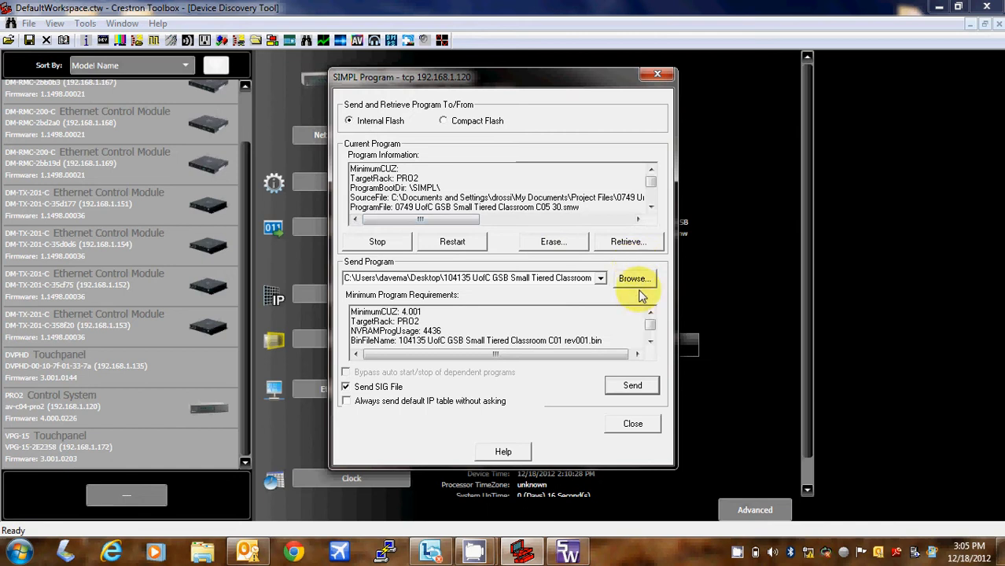
{"action": "left_click", "coordinate": [634, 279]}
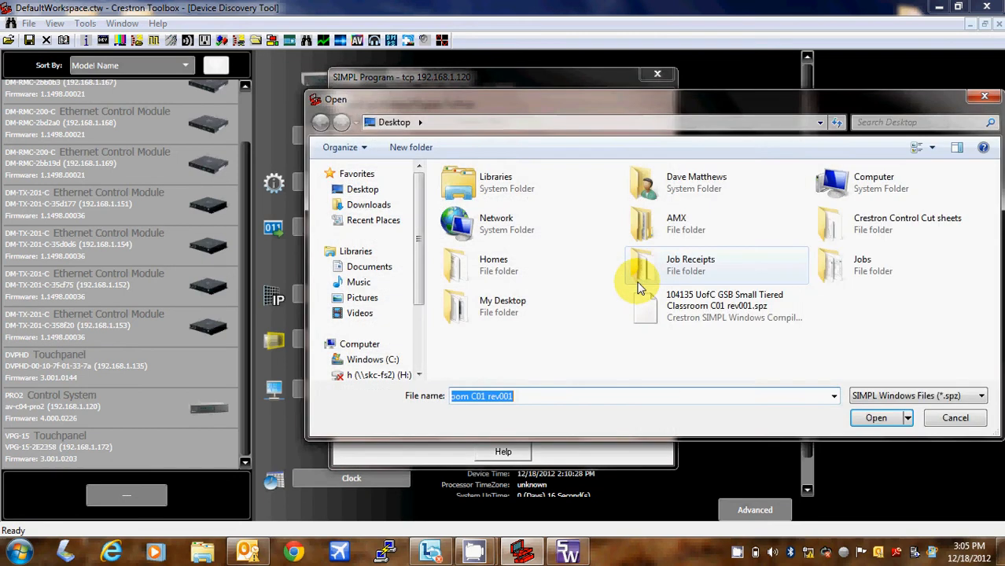
{"action": "left_click", "coordinate": [876, 417]}
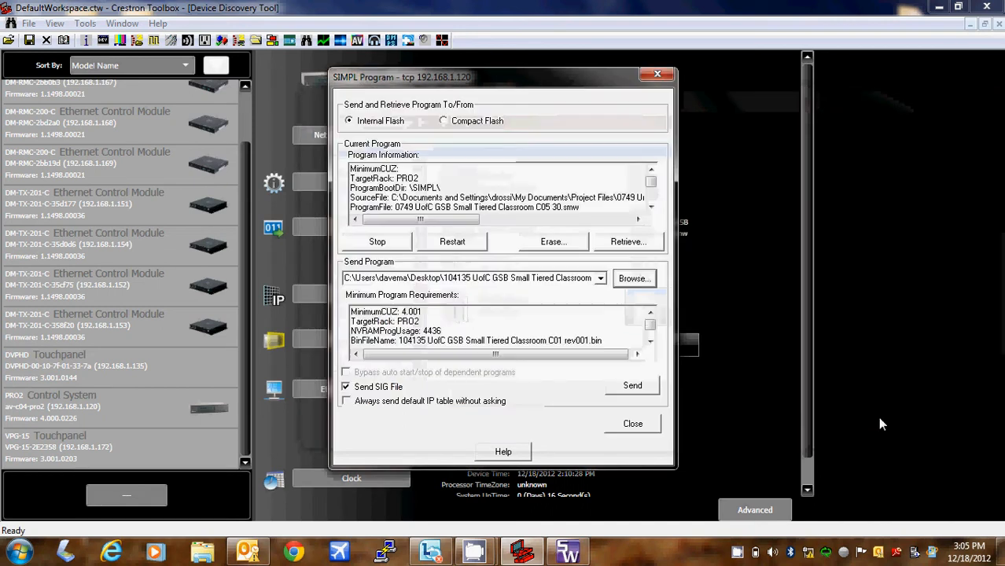
{"action": "left_click", "coordinate": [632, 385]}
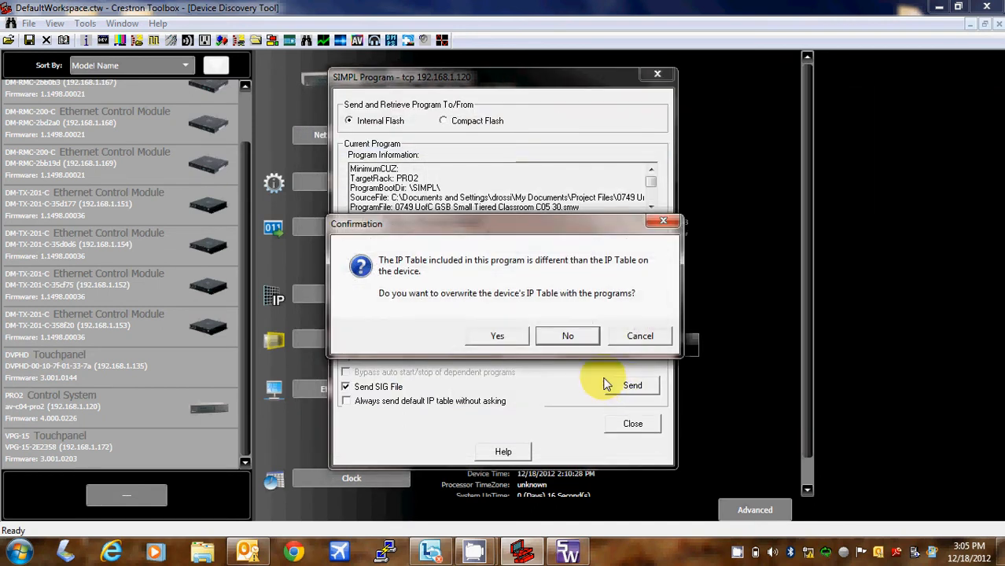
{"action": "left_click", "coordinate": [501, 334]}
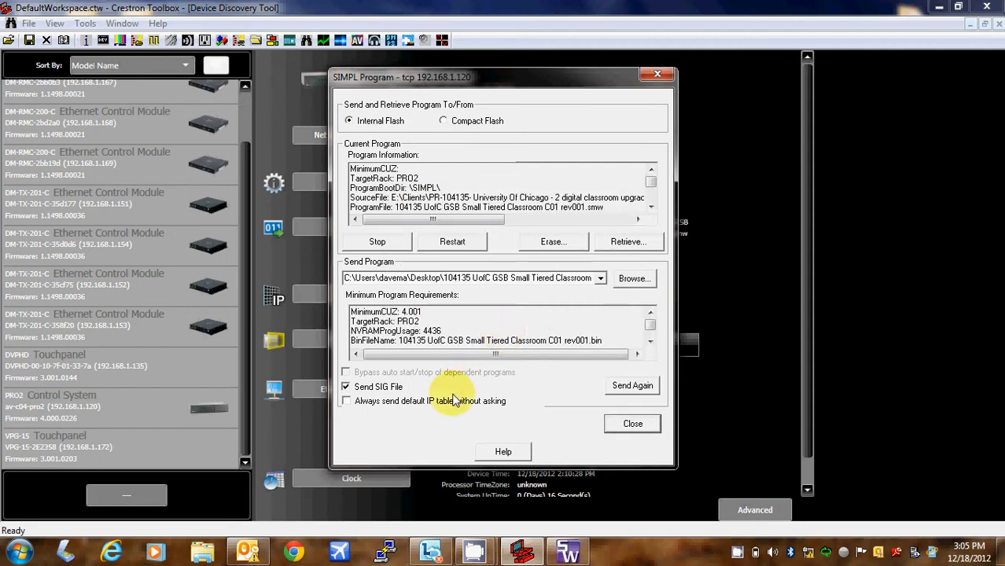
{"action": "left_click", "coordinate": [633, 424]}
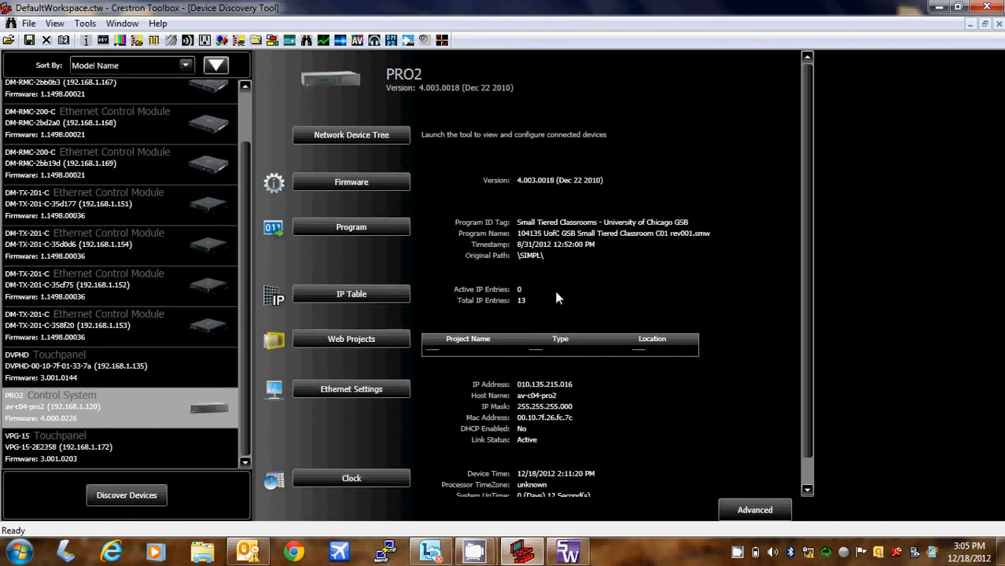
- Connect to the DVPHD touchpanel, then minimize Crestron Toolbox
{"action": "double_click", "coordinate": [178, 363]}
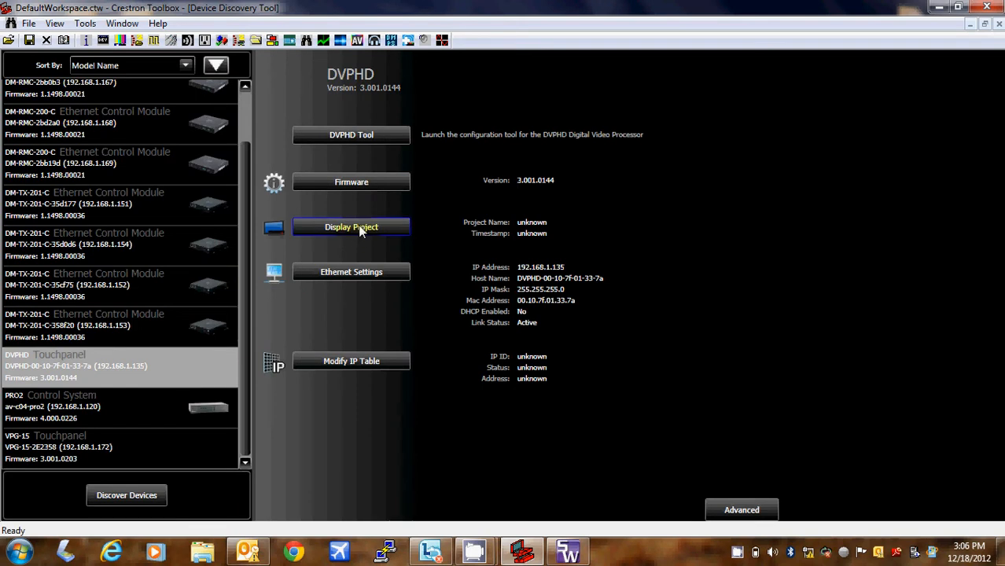
{"action": "left_click", "coordinate": [946, 9]}
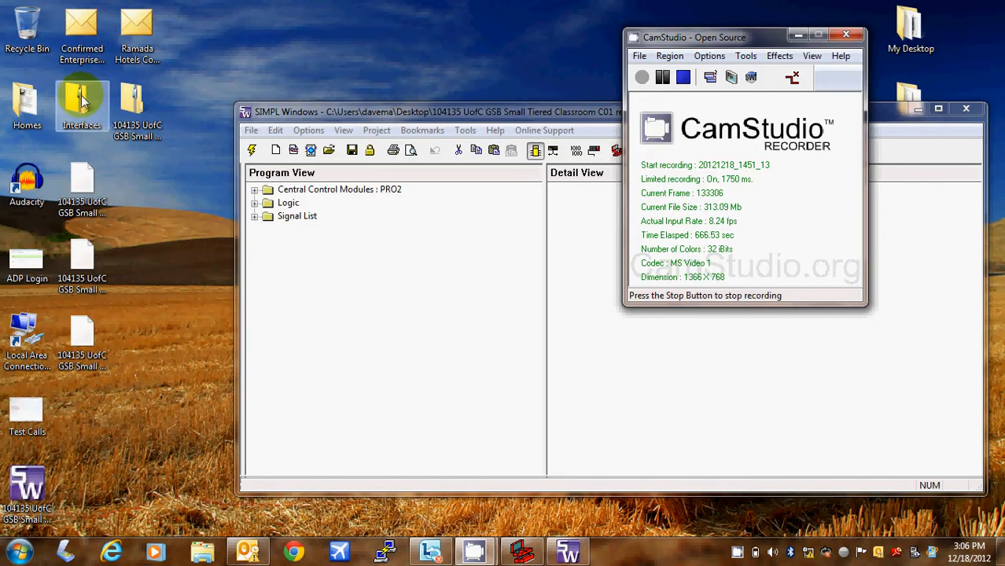
- Create a desktop folder C04 and move all the 104135 project files into it
{"action": "right_click", "coordinate": [240, 51]}
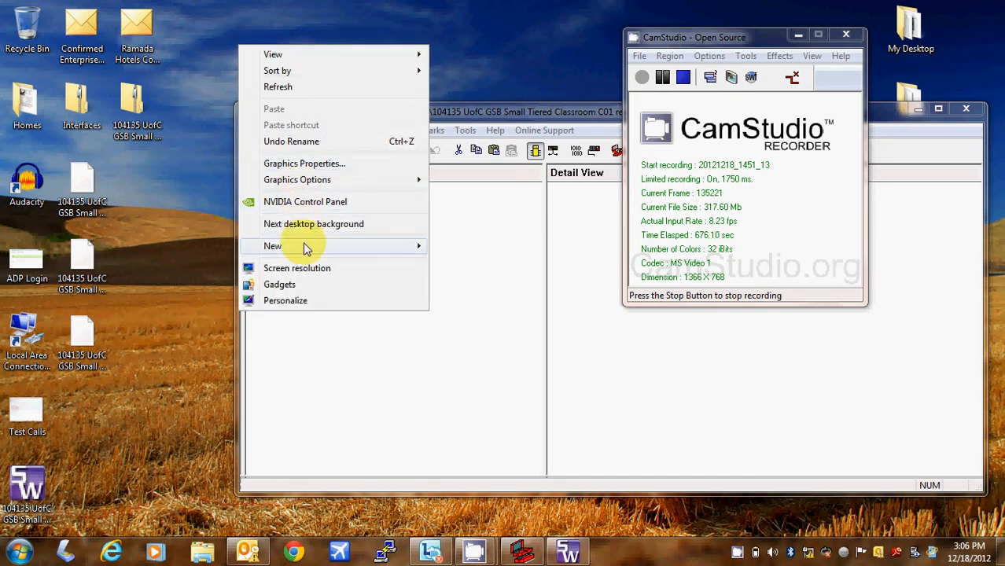
{"action": "left_click", "coordinate": [407, 247]}
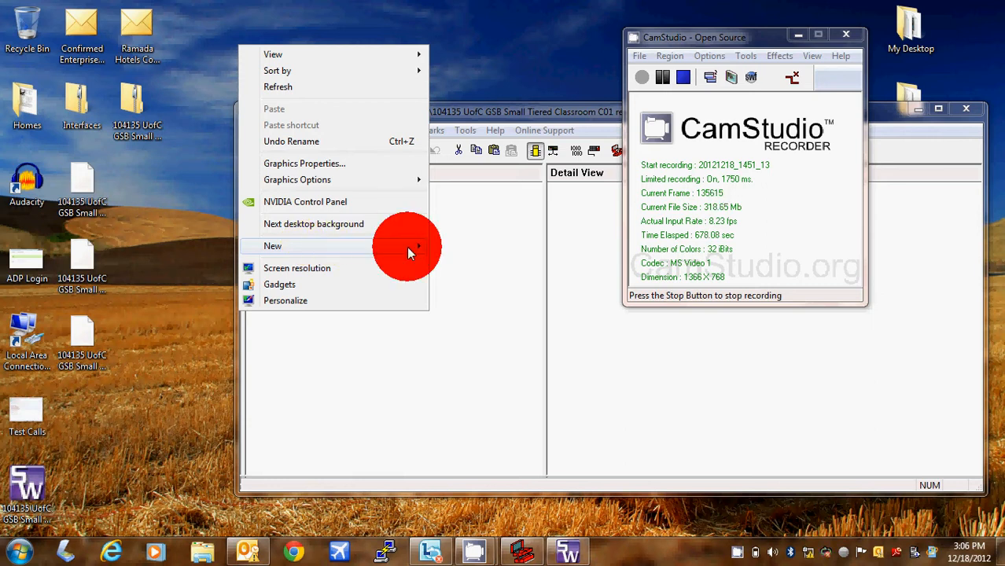
{"action": "left_click", "coordinate": [451, 249]}
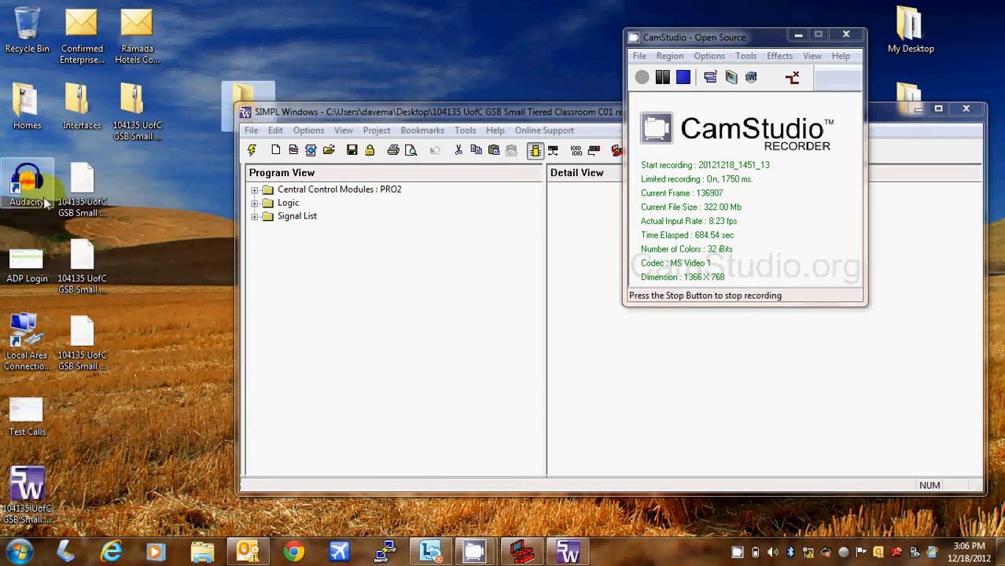
{"action": "left_click_drag", "start_coordinate": [135, 113], "coordinate": [248, 91]}
{"action": "left_click", "coordinate": [97, 231]}
{"action": "left_click_drag", "start_coordinate": [97, 232], "coordinate": [82, 344]}
{"action": "left_click_drag", "start_coordinate": [85, 183], "coordinate": [239, 91]}
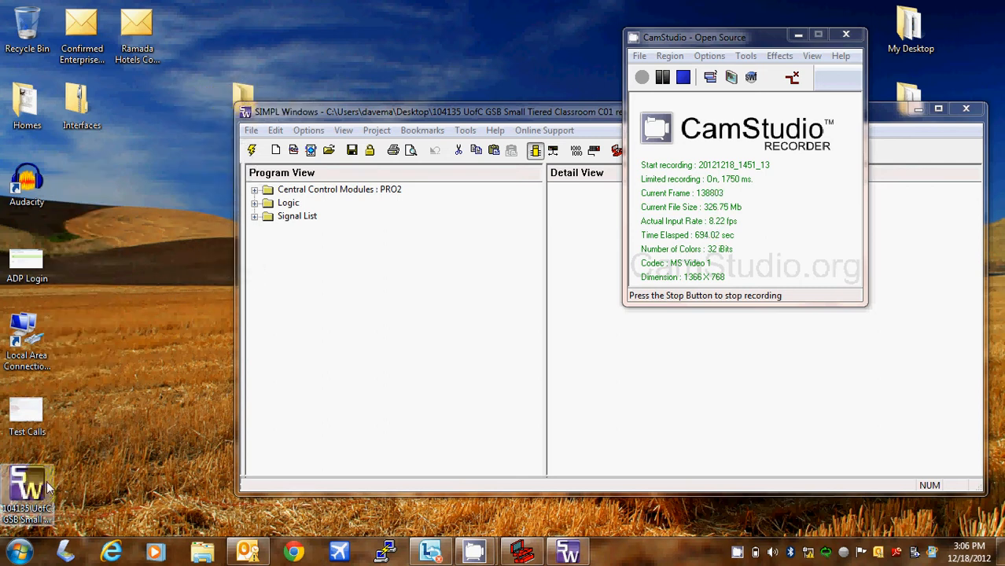
{"action": "left_click_drag", "start_coordinate": [26, 485], "coordinate": [243, 26]}
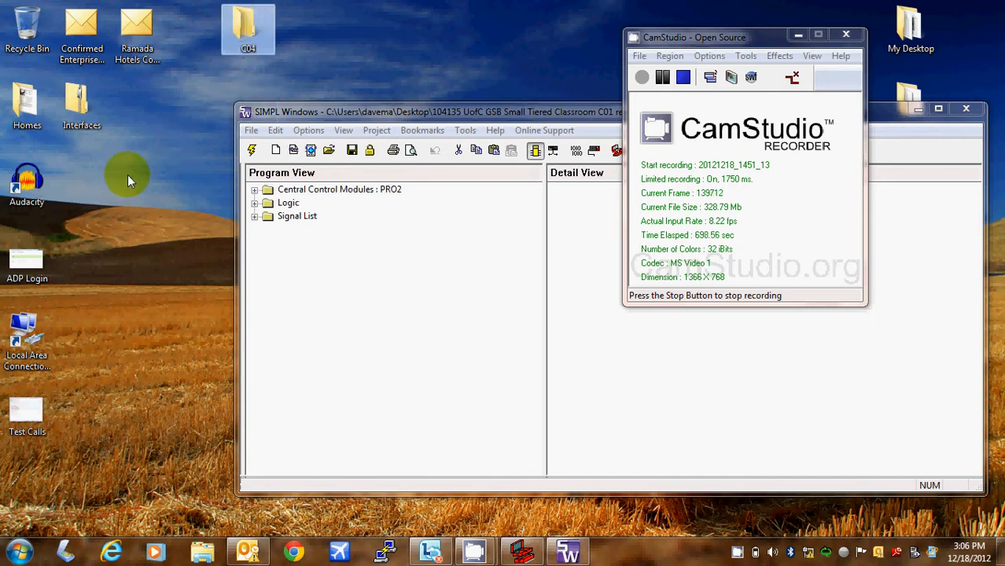
- Preview the Interfaces zip, then extract all its contents to a desktop Interfaces folder
{"action": "left_click", "coordinate": [82, 114]}
{"action": "double_click", "coordinate": [83, 115]}
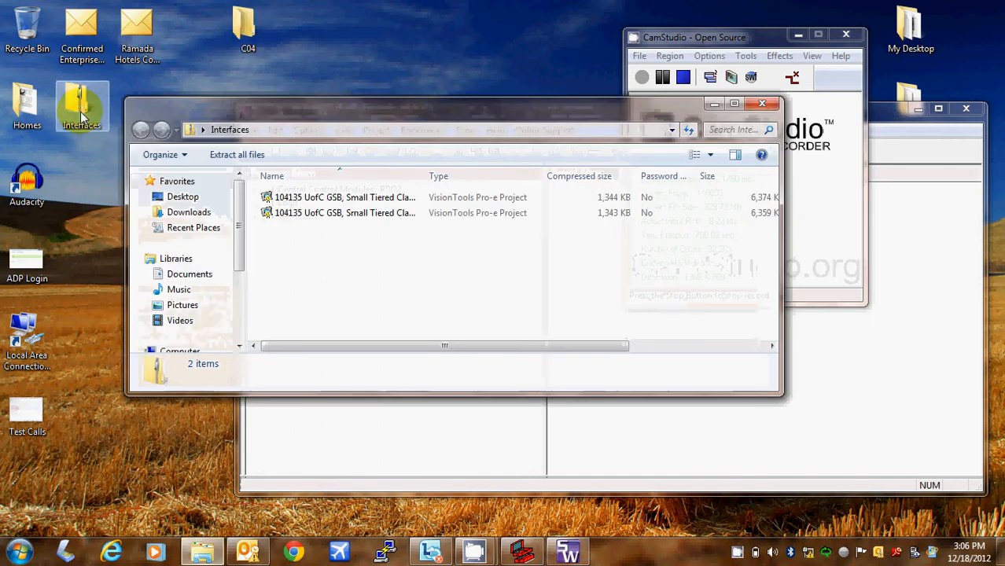
{"action": "left_click", "coordinate": [759, 103]}
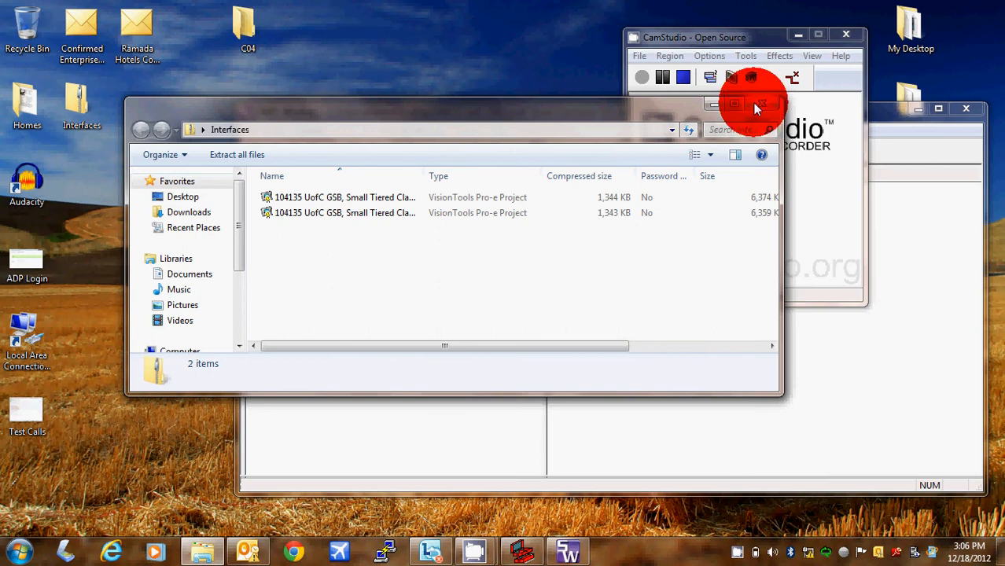
{"action": "right_click", "coordinate": [73, 110]}
{"action": "left_click", "coordinate": [111, 142]}
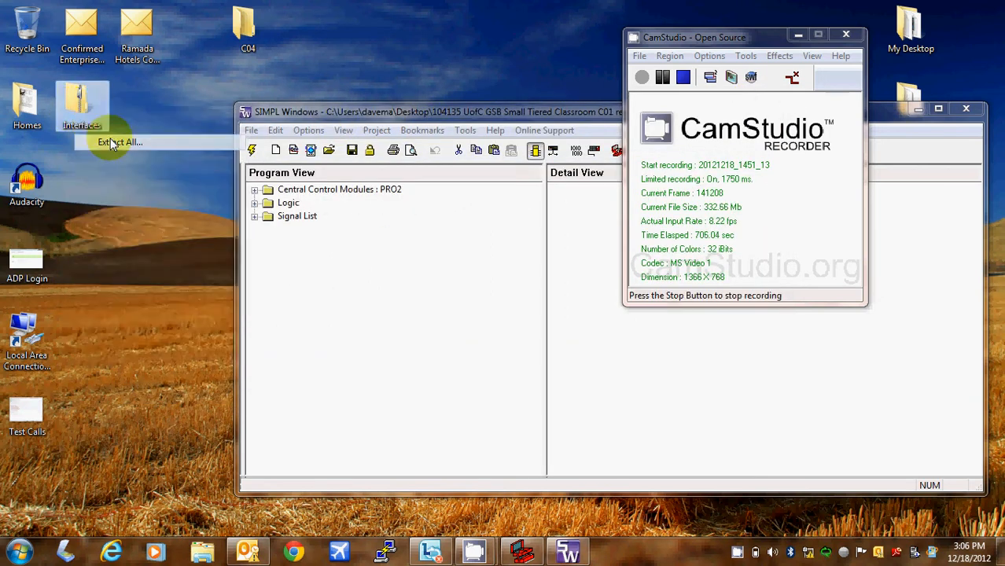
{"action": "key", "text": "Return"}
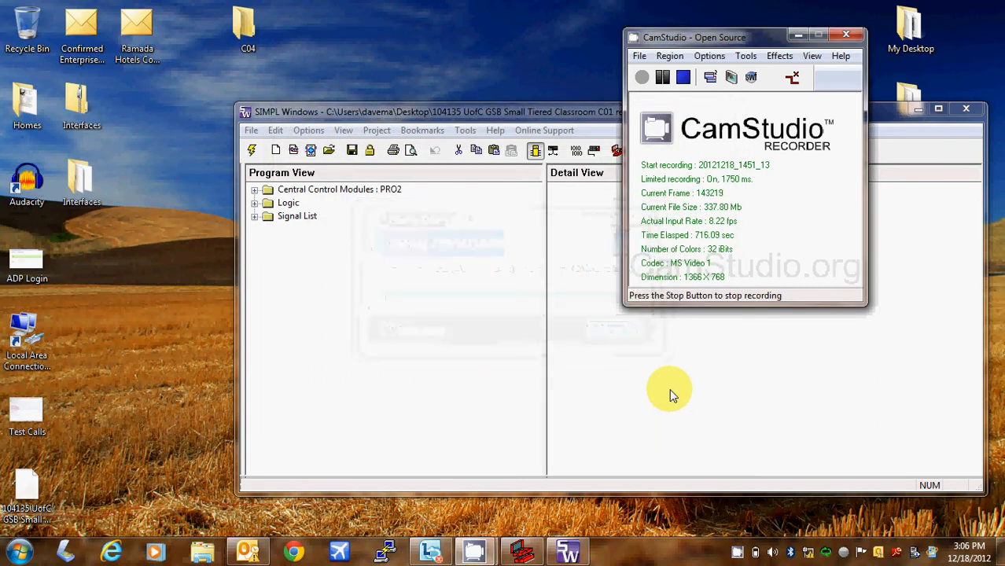
- Select the Interfaces zip once extraction has finished
{"action": "left_click", "coordinate": [76, 106]}
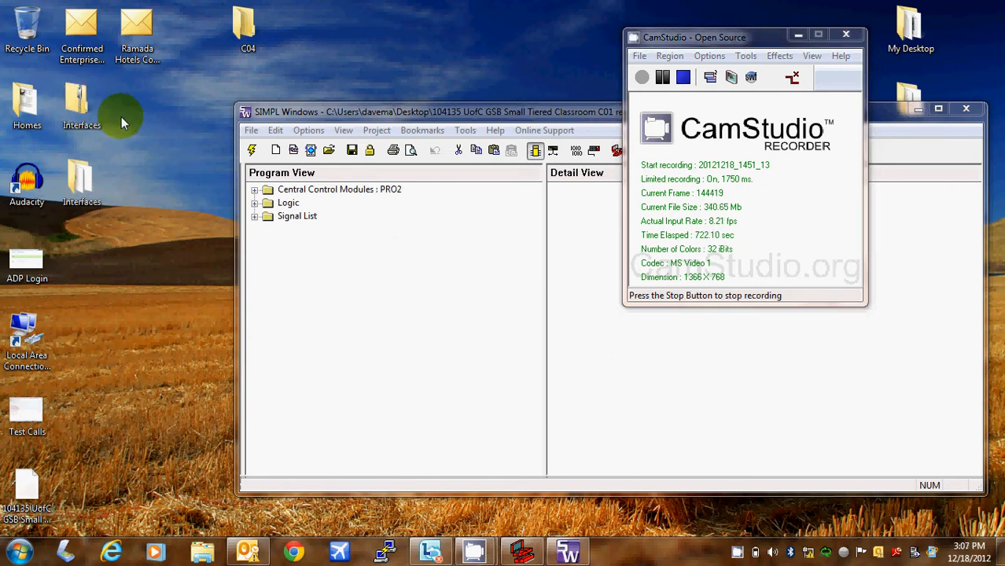
- Recycle the Interfaces zip, move the extracted Interfaces folder into its spot, and open it
{"action": "right_click", "coordinate": [87, 174]}
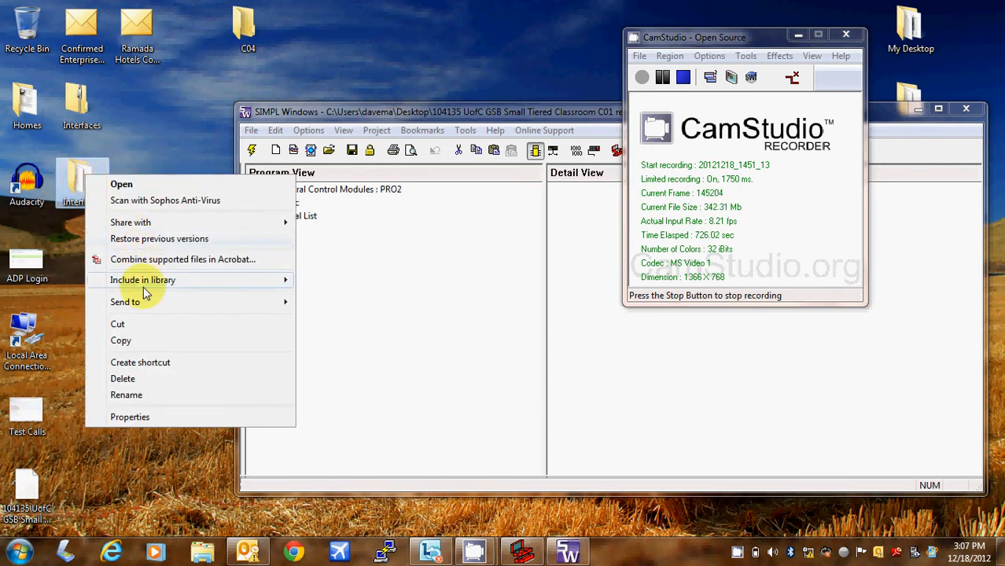
{"action": "mouse_move", "coordinate": [142, 302]}
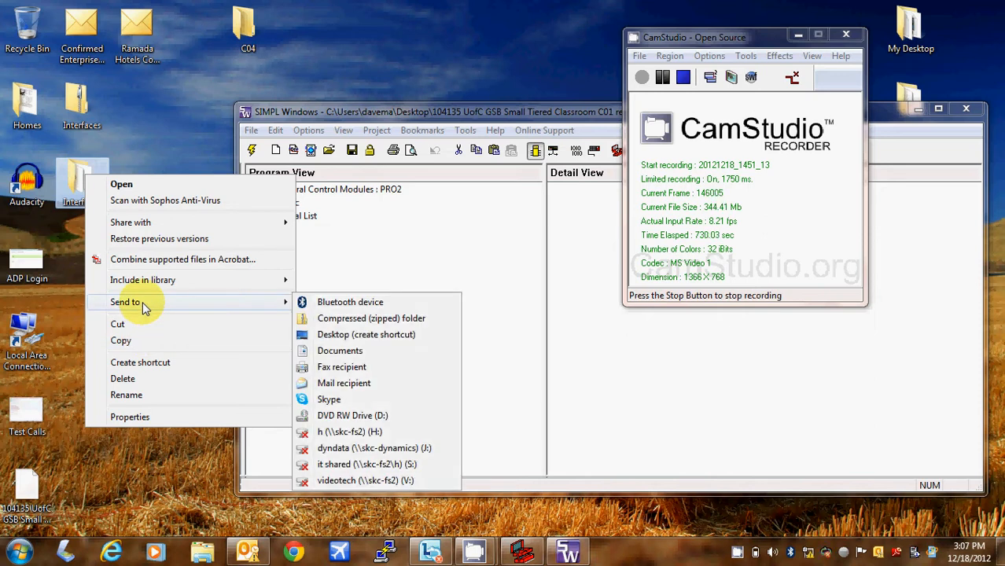
{"action": "left_click", "coordinate": [78, 296]}
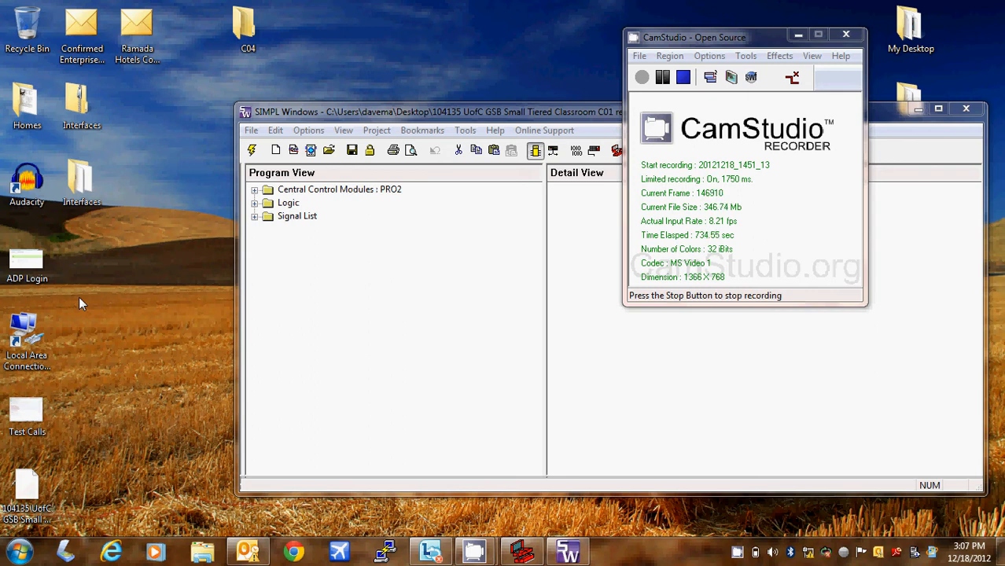
{"action": "left_click", "coordinate": [102, 159]}
{"action": "left_click_drag", "start_coordinate": [102, 159], "coordinate": [37, 40]}
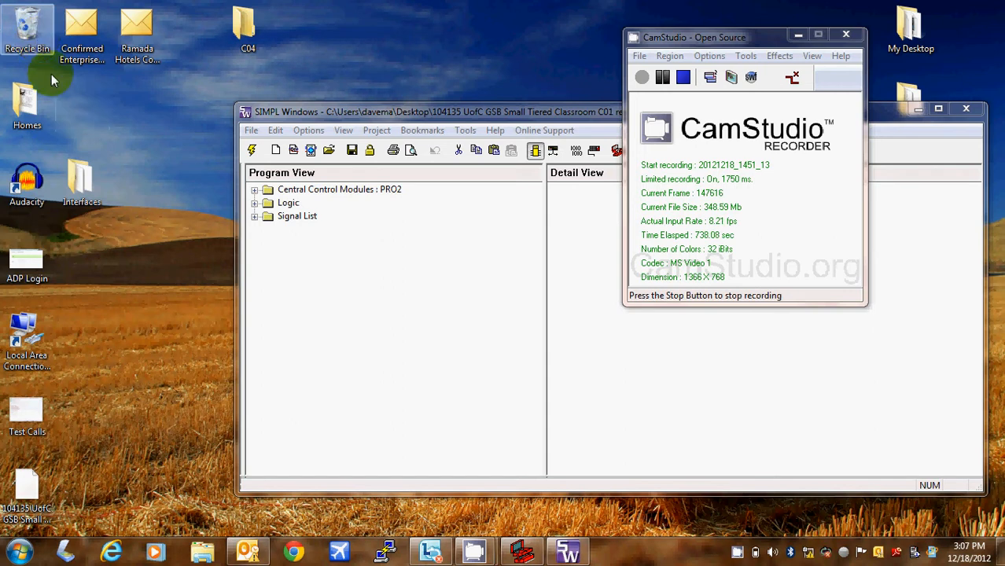
{"action": "left_click_drag", "start_coordinate": [89, 182], "coordinate": [106, 103]}
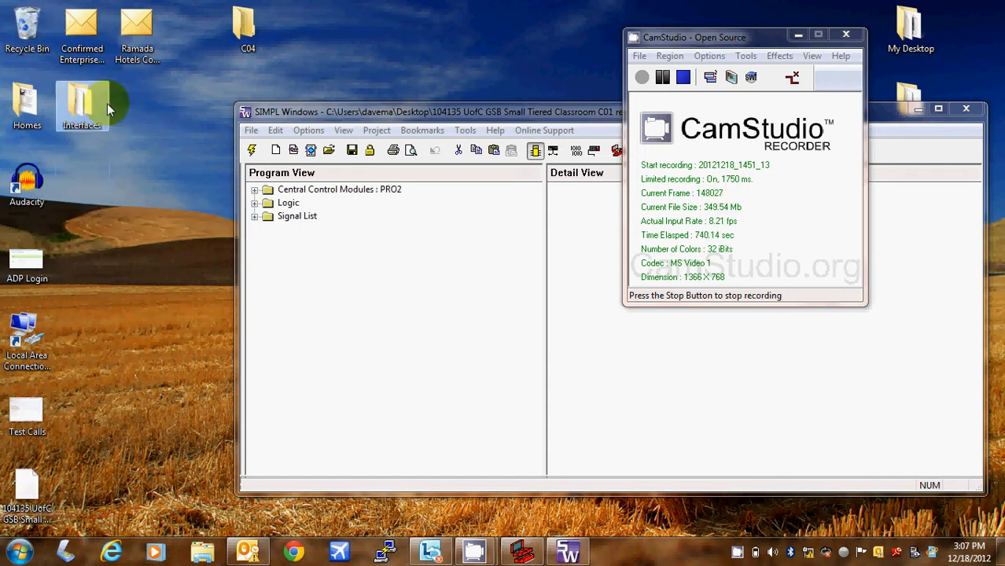
{"action": "double_click", "coordinate": [79, 110]}
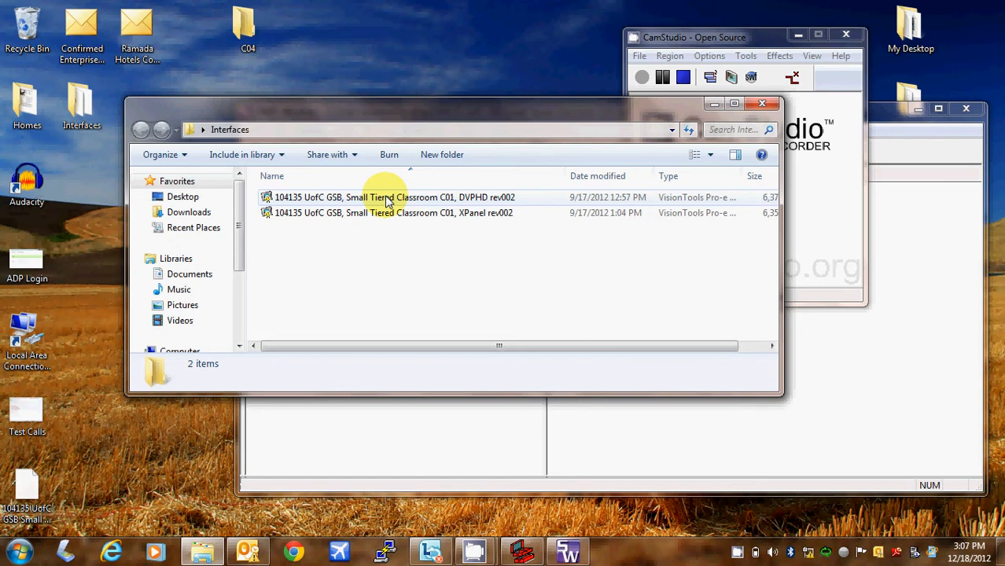
- Open the DVPHD rev002 project file in VisionTools Pro-e
{"action": "left_click", "coordinate": [386, 201]}
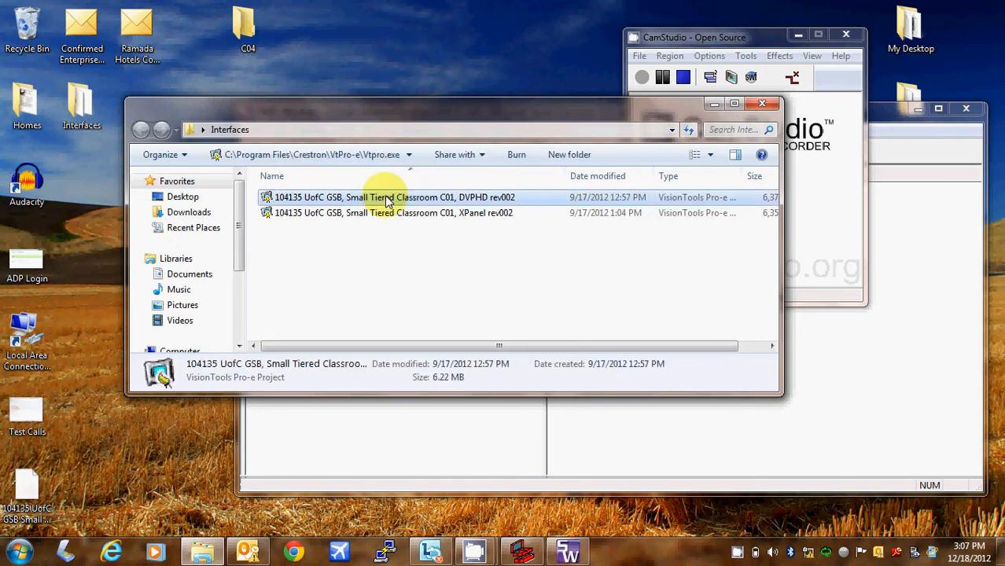
{"action": "double_click", "coordinate": [386, 202]}
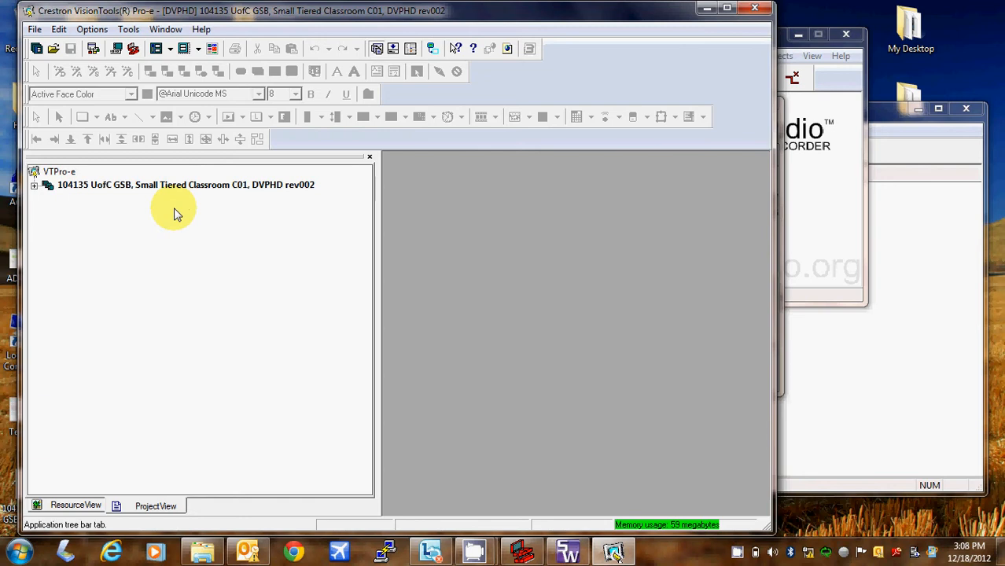
- Compile the DVPHD rev002 project to a VTZ, skip sending it, and close VisionTools
{"action": "key", "text": "F12"}
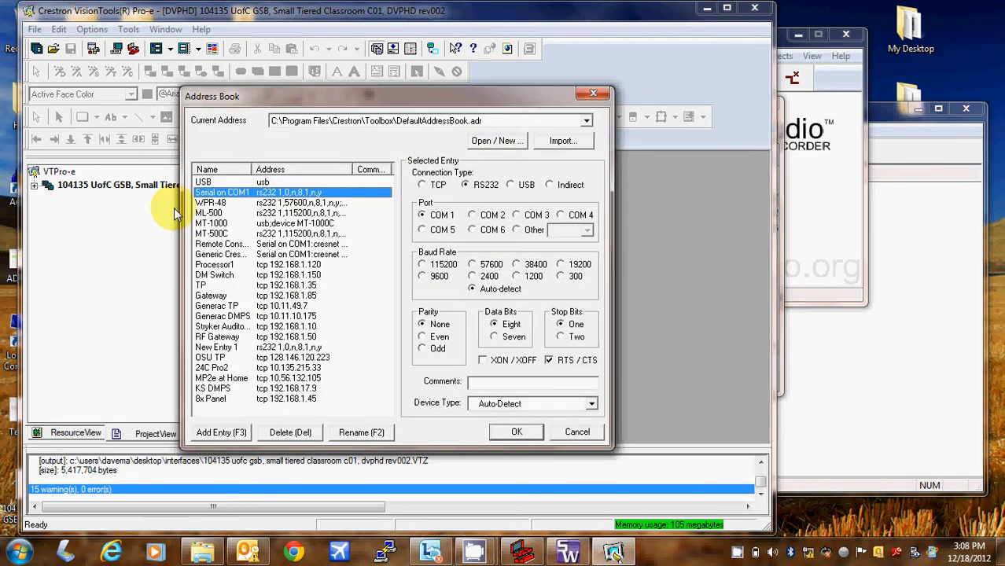
{"action": "left_click", "coordinate": [592, 439]}
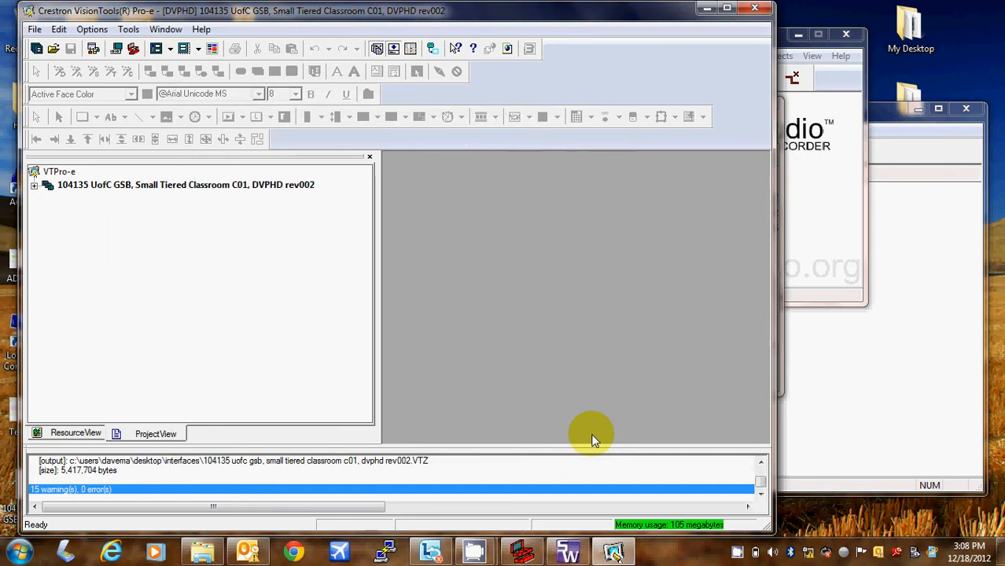
{"action": "left_click", "coordinate": [751, 11]}
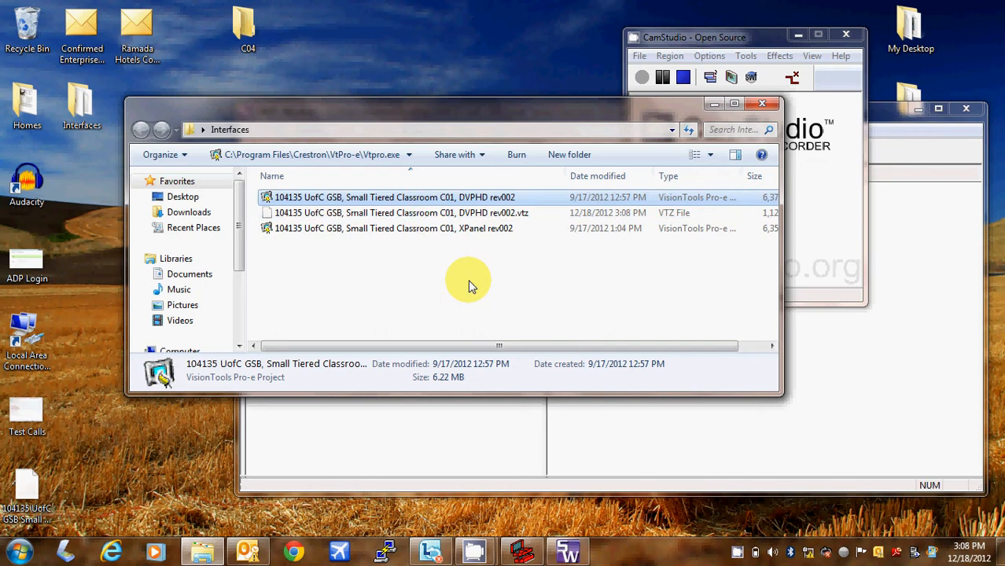
- Open the XPanel rev002 project file in VisionTools Pro-e
{"action": "left_click", "coordinate": [468, 279]}
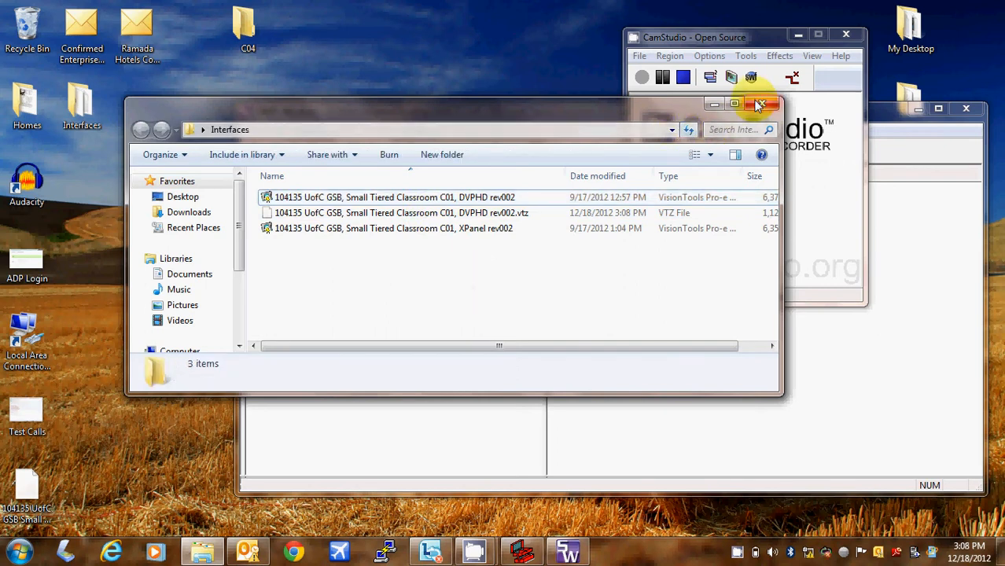
{"action": "left_click", "coordinate": [535, 232]}
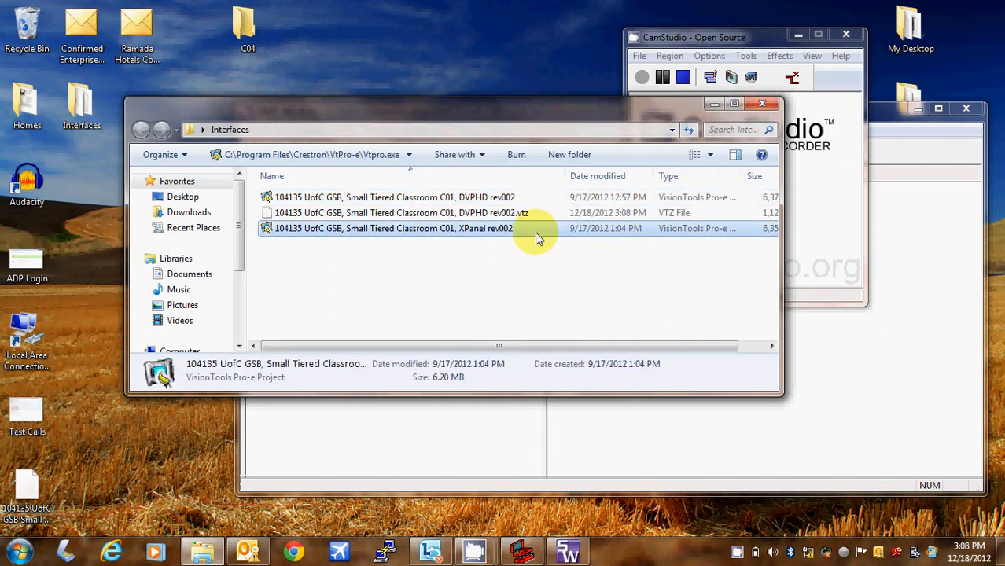
{"action": "double_click", "coordinate": [535, 232]}
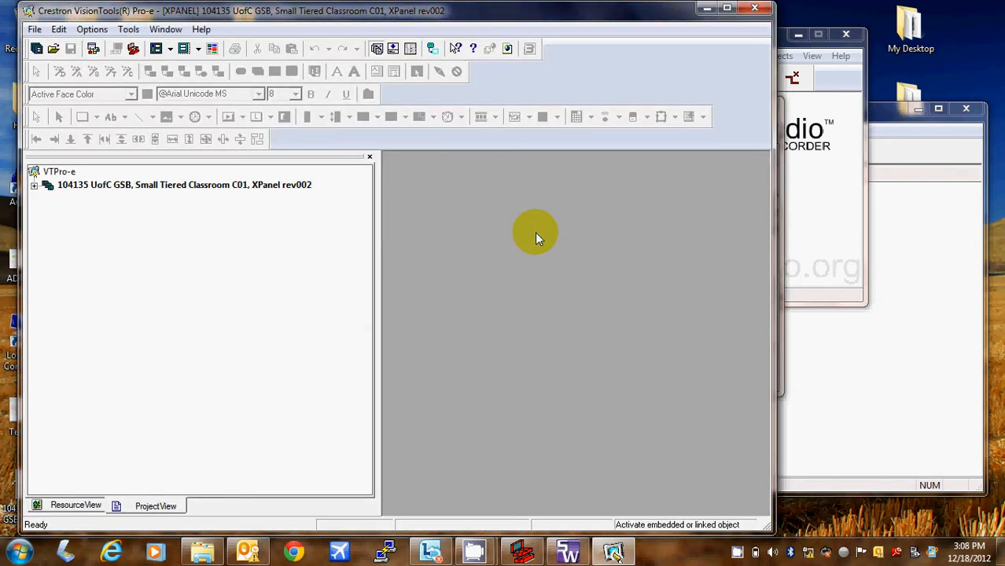
- Compile the XPanel rev002 project to .xweb, then close VisionTools and the Interfaces window
{"action": "key", "text": "F12"}
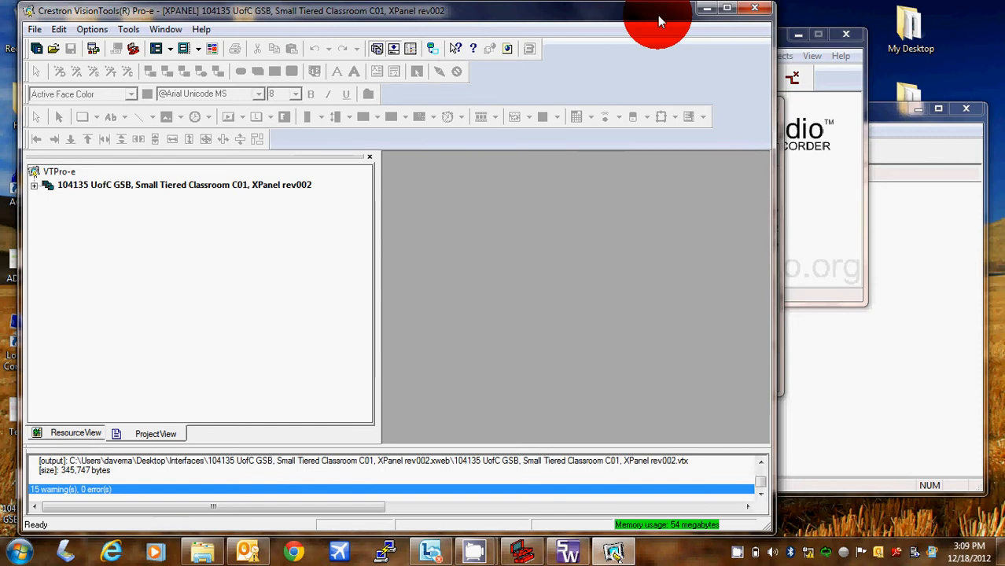
{"action": "left_click_drag", "start_coordinate": [658, 14], "coordinate": [617, 53]}
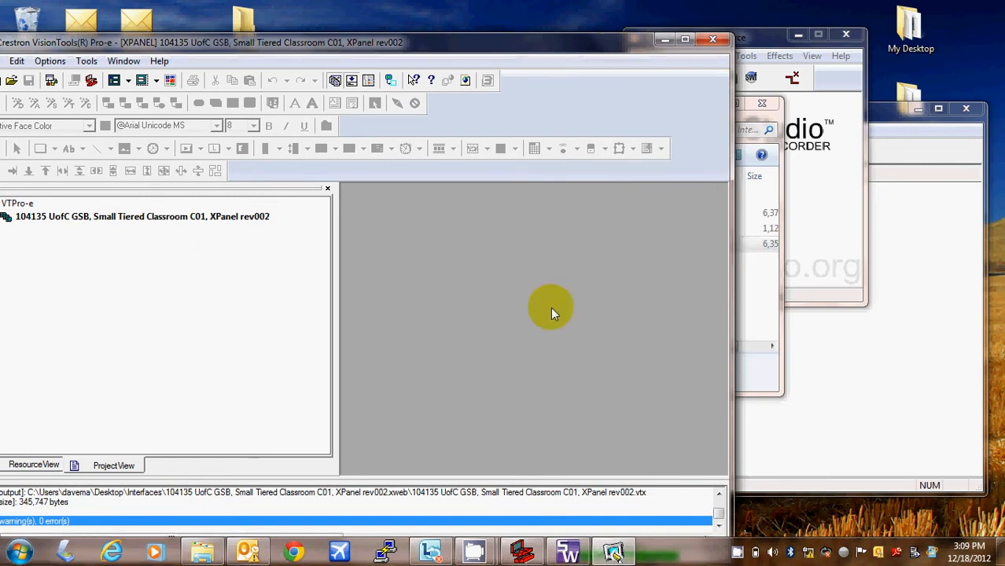
{"action": "left_click", "coordinate": [714, 37]}
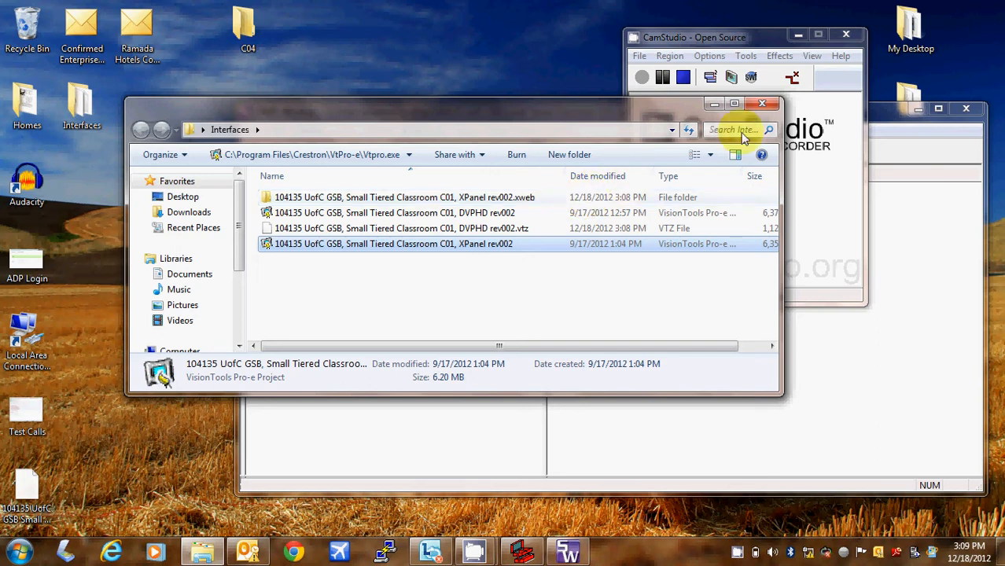
{"action": "left_click", "coordinate": [763, 105]}
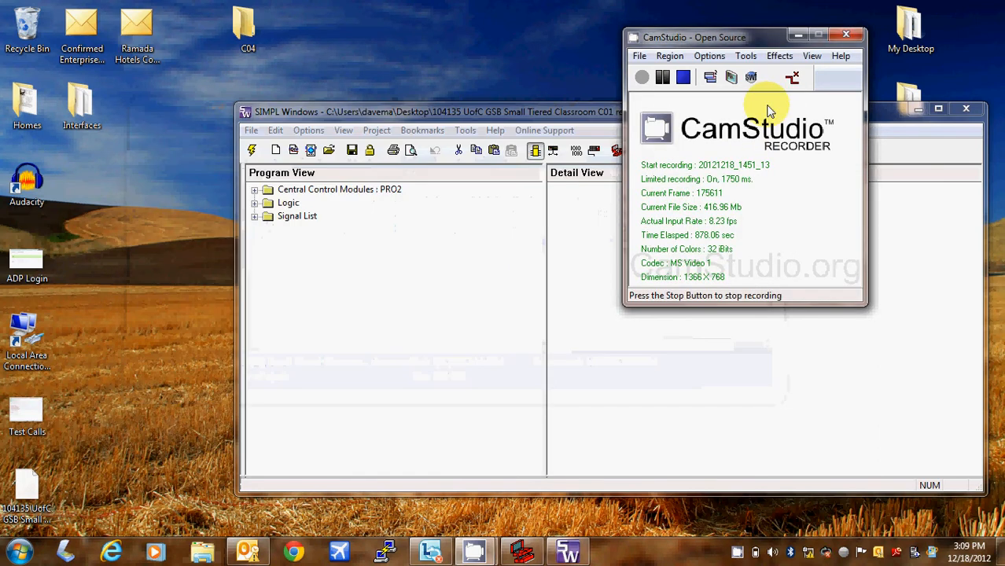
- Send the DVPHD rev002 .vtz from the Interfaces folder to the DVPHD touchpanel
{"action": "left_click", "coordinate": [523, 552]}
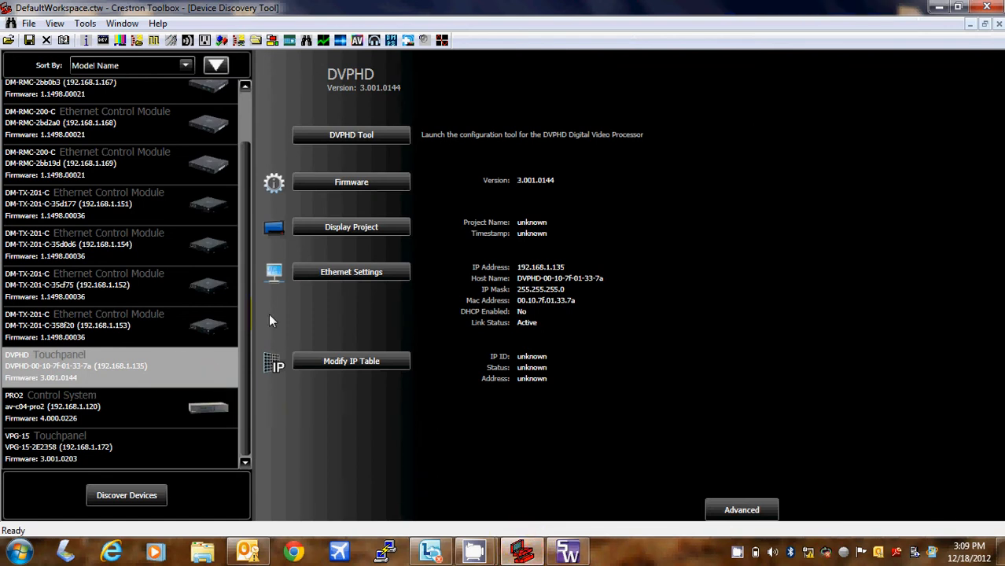
{"action": "left_click", "coordinate": [353, 227]}
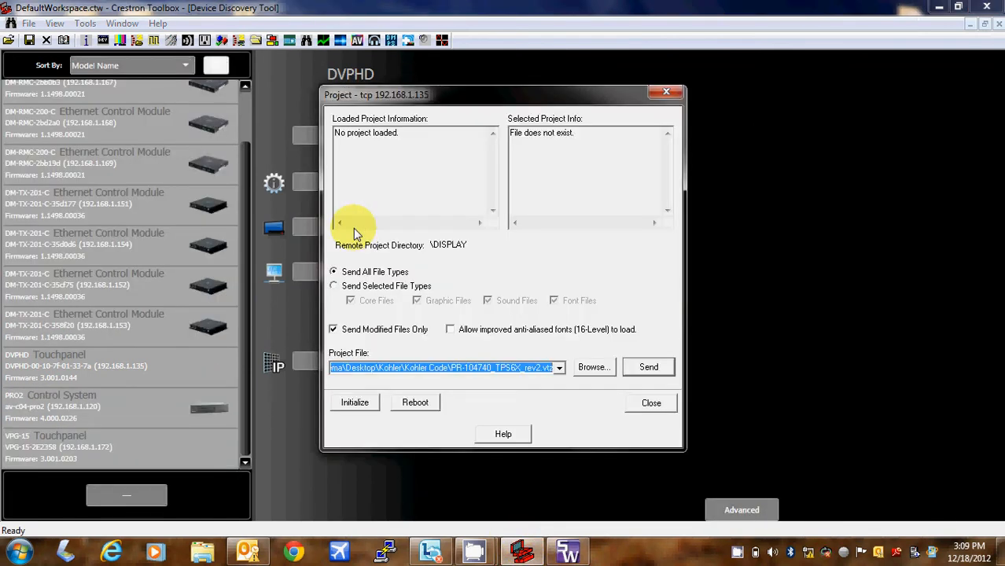
{"action": "left_click", "coordinate": [591, 367]}
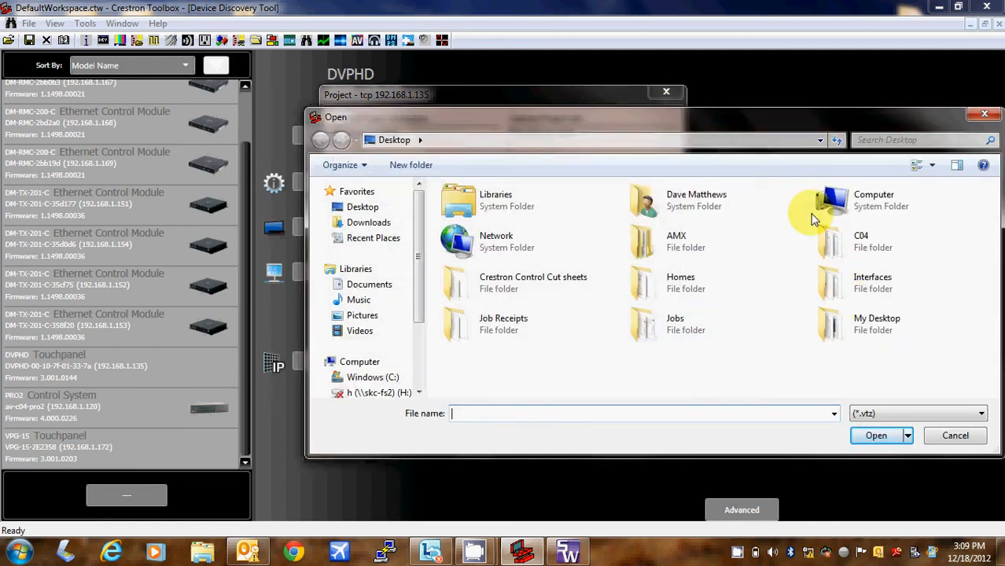
{"action": "double_click", "coordinate": [845, 288]}
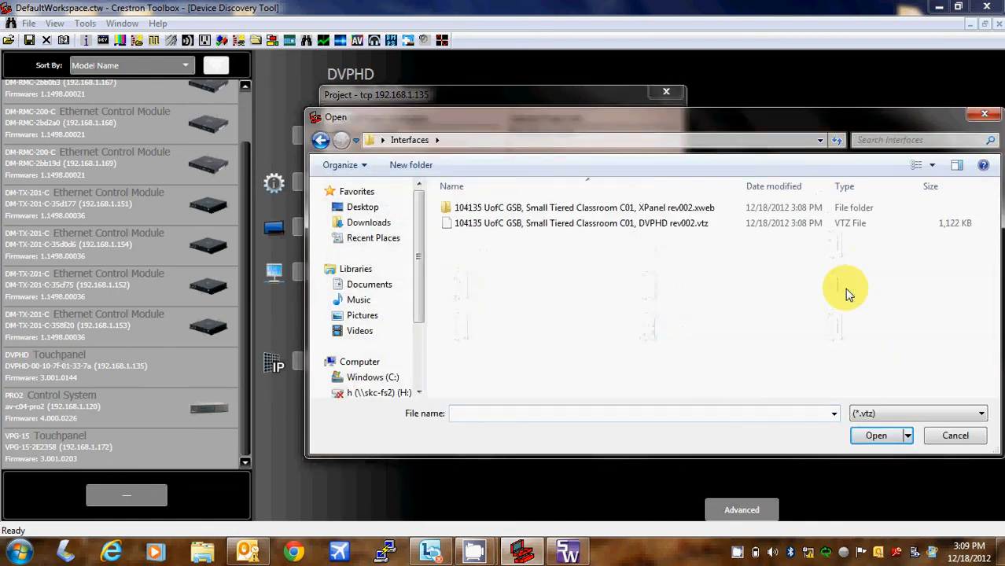
{"action": "left_click", "coordinate": [757, 223]}
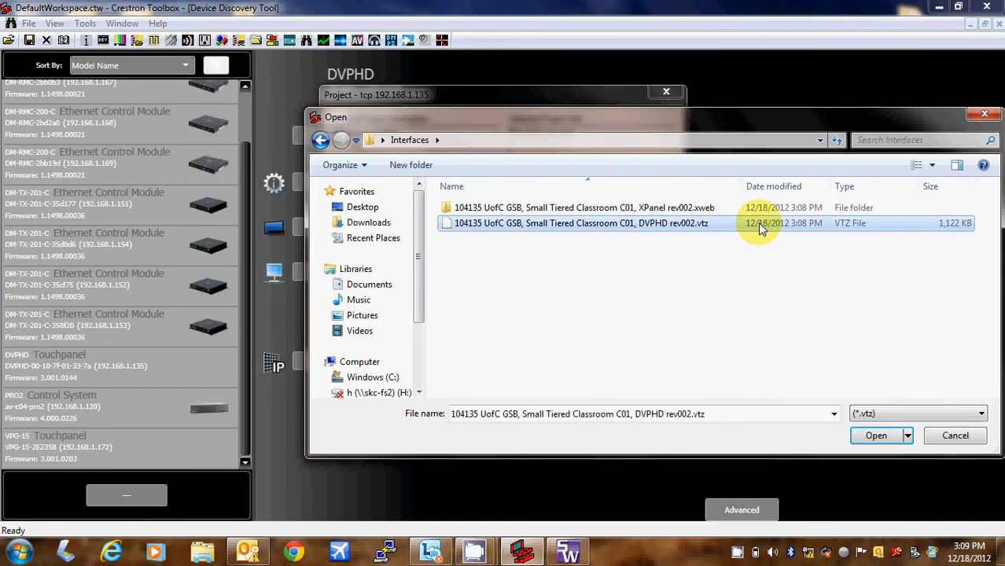
{"action": "left_click", "coordinate": [875, 436]}
{"action": "left_click", "coordinate": [649, 367]}
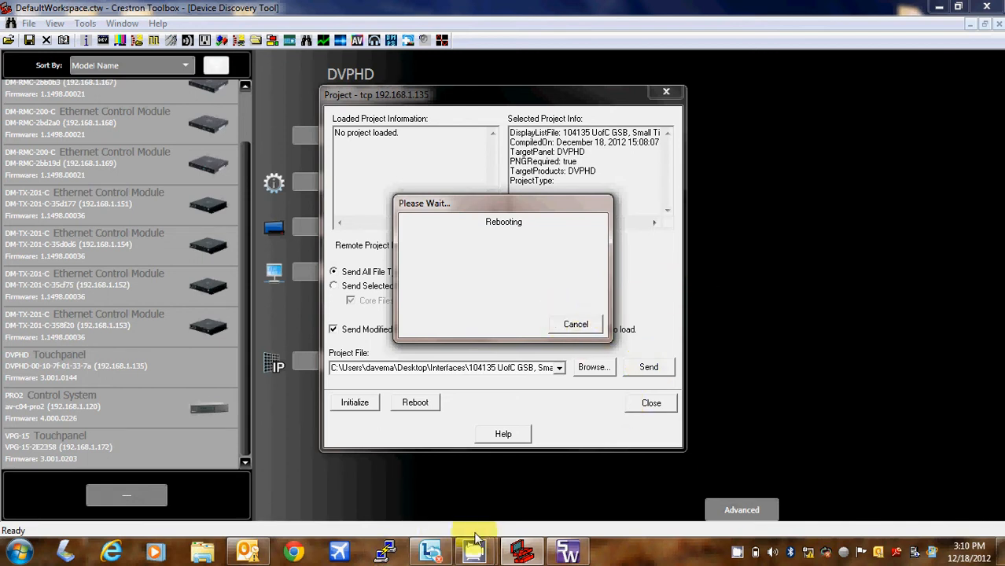
{"action": "mouse_move", "coordinate": [475, 557]}
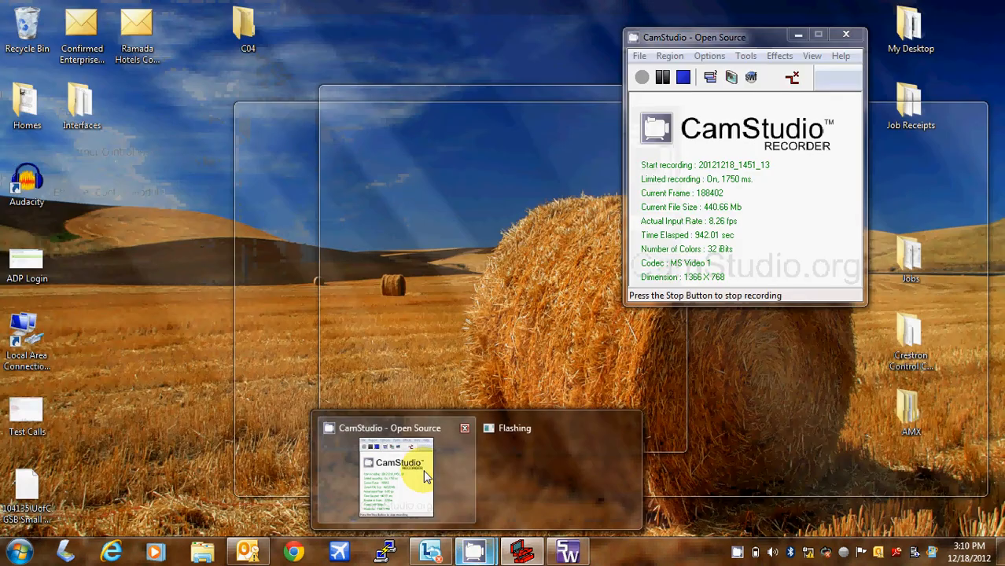
{"action": "left_click", "coordinate": [396, 476]}
{"action": "left_click", "coordinate": [663, 77]}
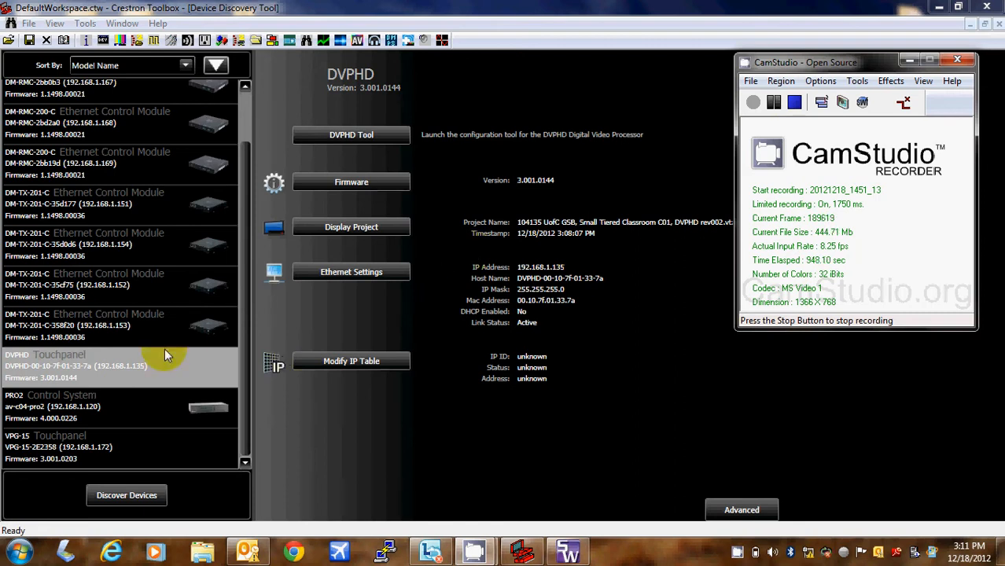
- Log in to the PRO2 at 192.168.1.120 with its password and bring up Web Projects
{"action": "double_click", "coordinate": [143, 393]}
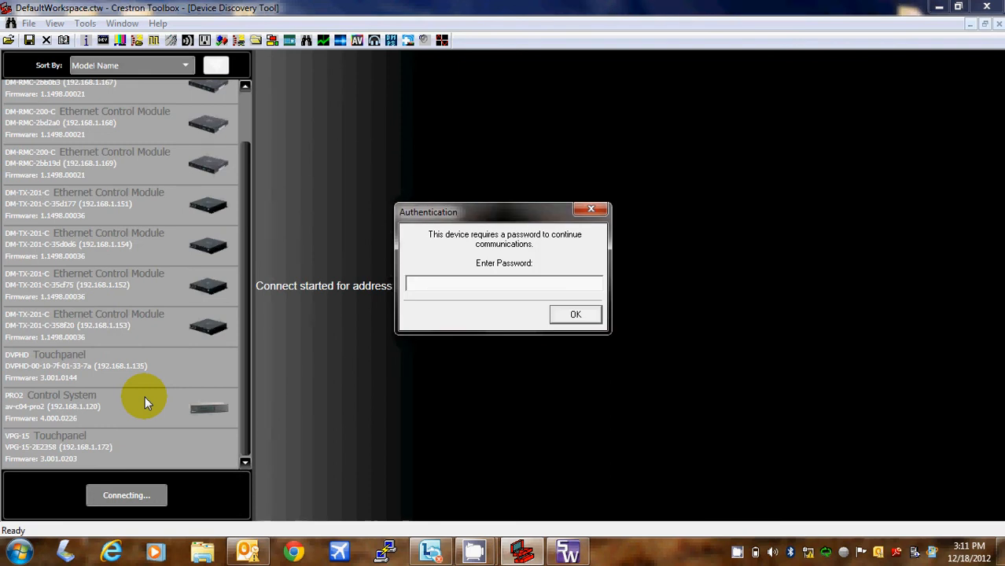
{"action": "type", "text": "******"}
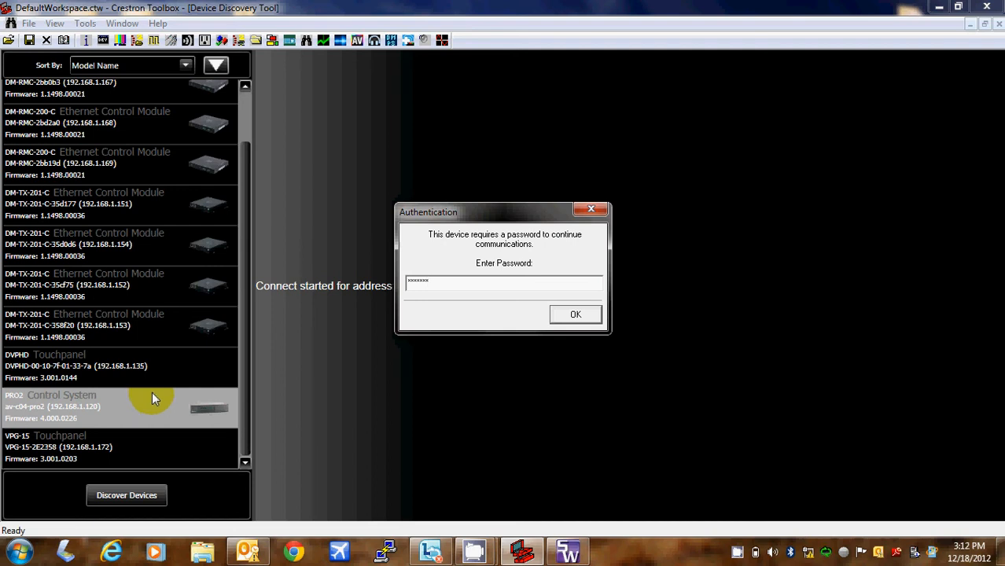
{"action": "left_click", "coordinate": [565, 316]}
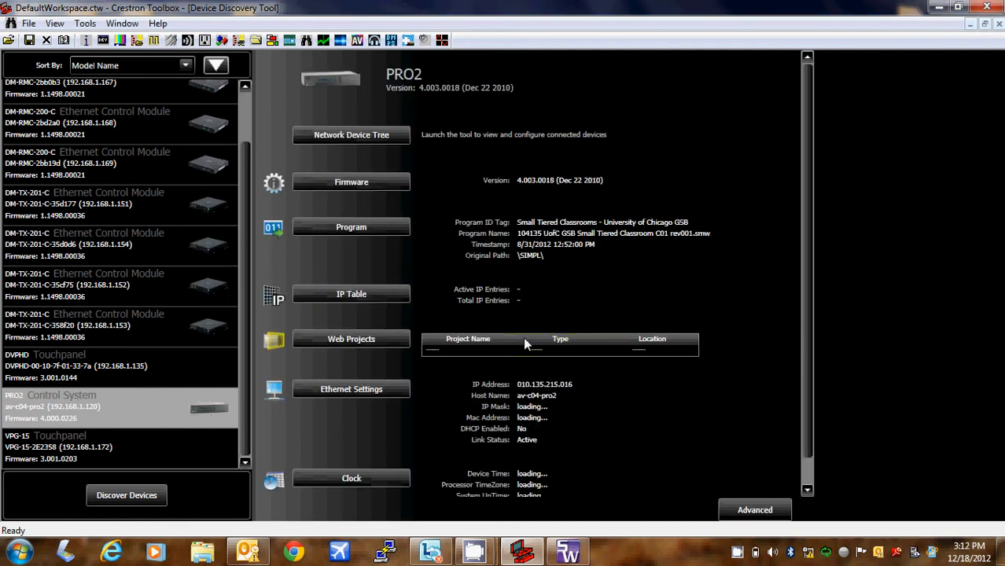
{"action": "left_click", "coordinate": [372, 340]}
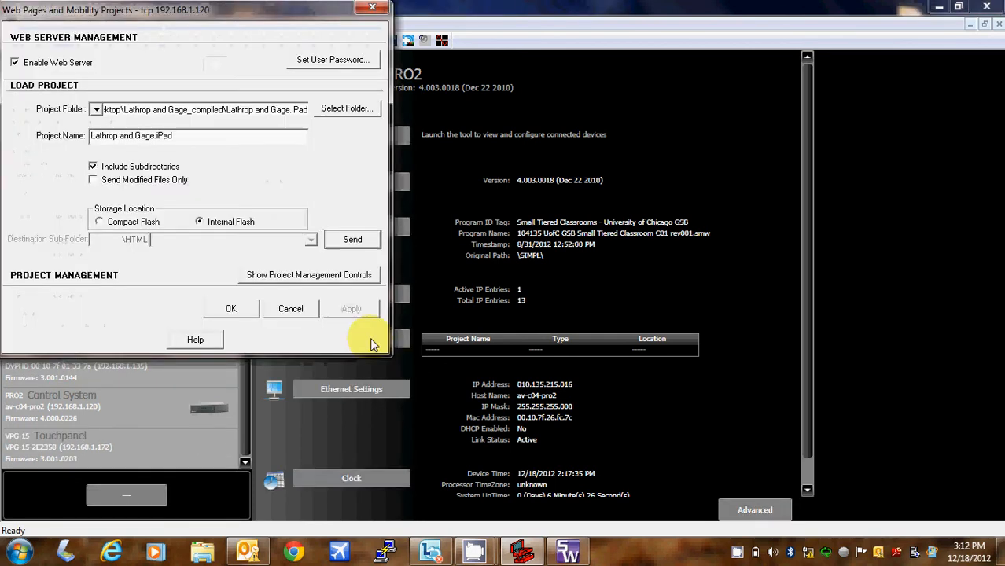
- Target the Interfaces\XPanel rev002.xweb project folder, send it, and dismiss the insufficient flash memory error
{"action": "left_click", "coordinate": [334, 111]}
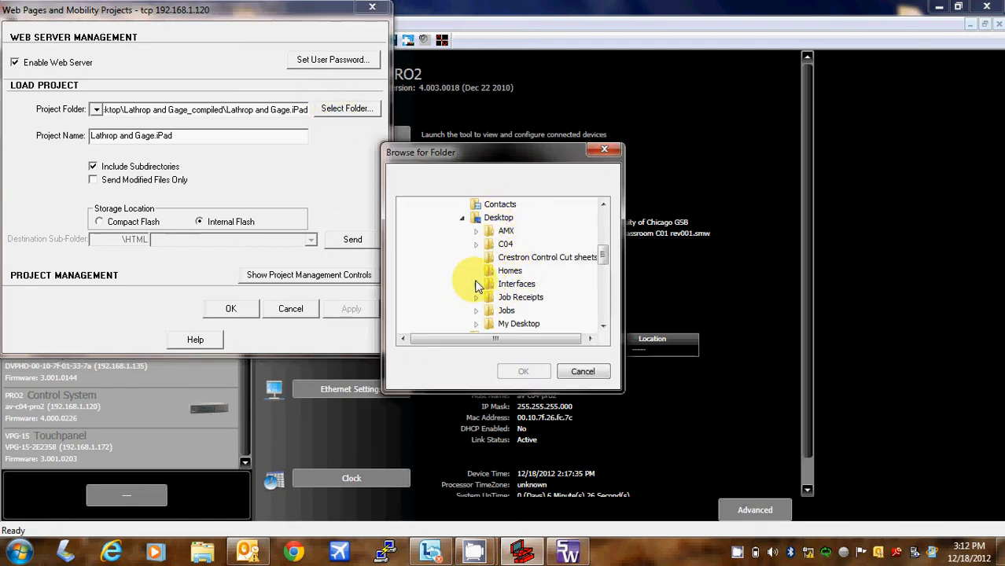
{"action": "left_click", "coordinate": [476, 284]}
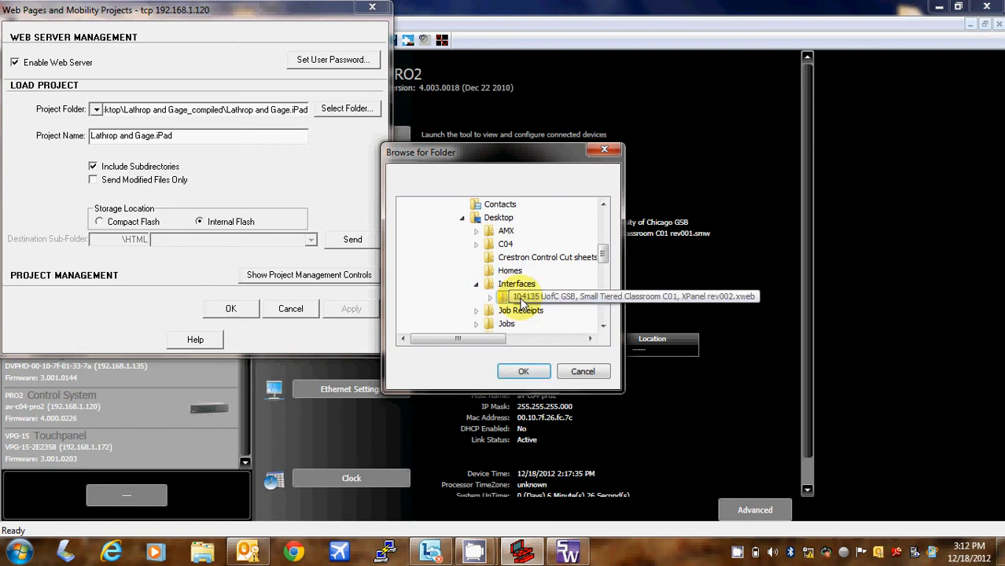
{"action": "left_click", "coordinate": [522, 298]}
{"action": "left_click", "coordinate": [522, 371]}
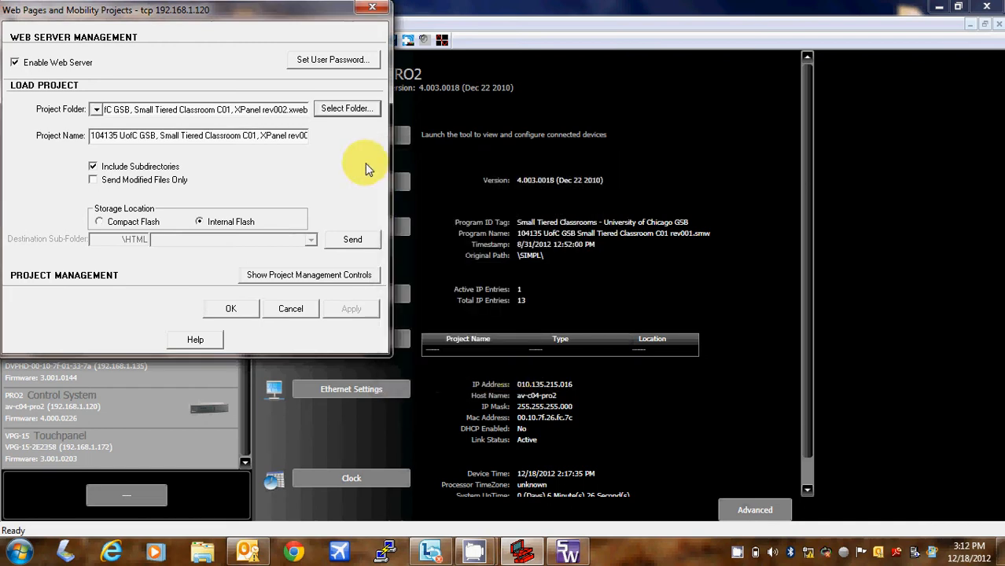
{"action": "left_click", "coordinate": [349, 239]}
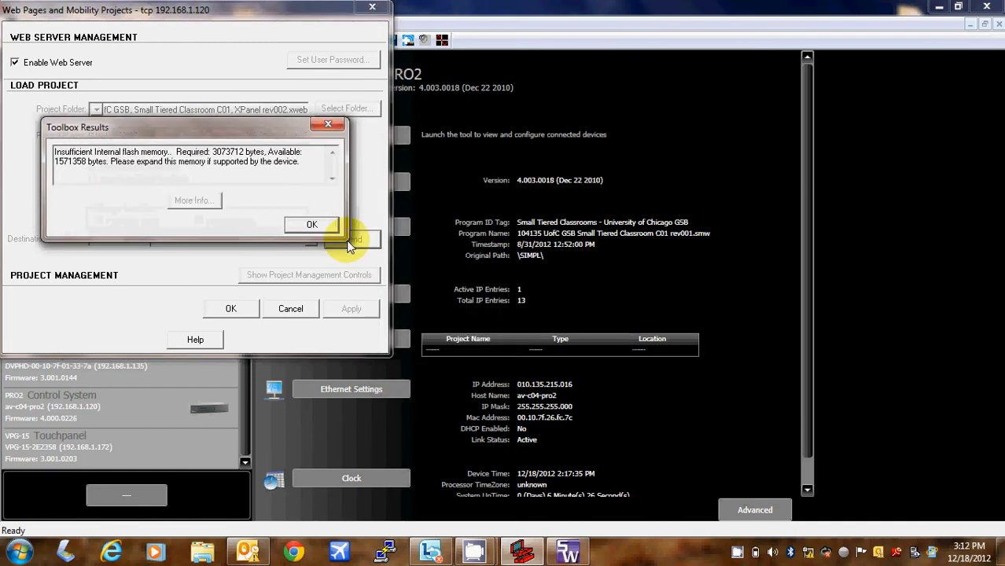
{"action": "left_click", "coordinate": [329, 225]}
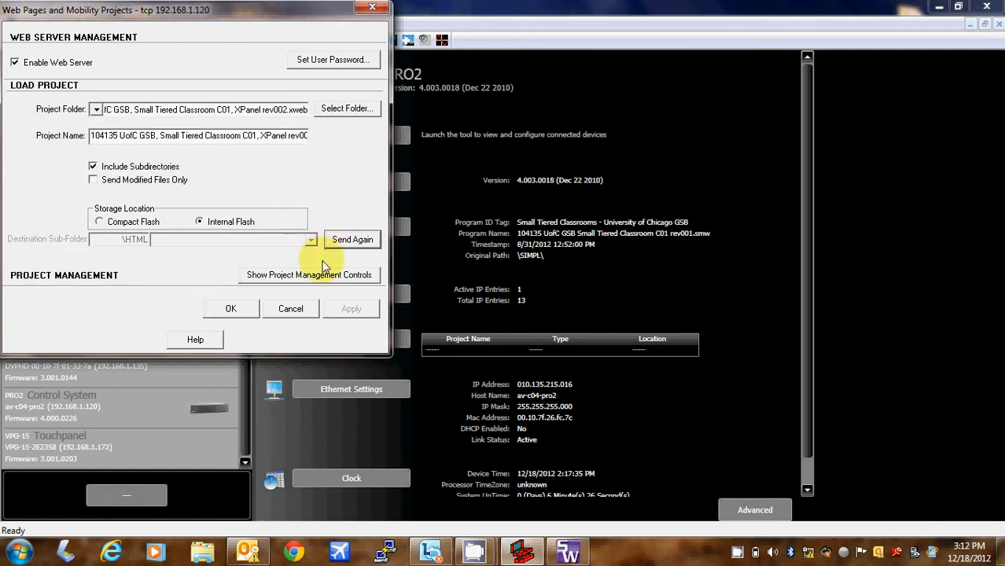
- Retry sending the XPanel web project, dismiss the flash memory error again, and cancel the Web Pages dialog
{"action": "left_click_drag", "start_coordinate": [291, 11], "coordinate": [323, 121]}
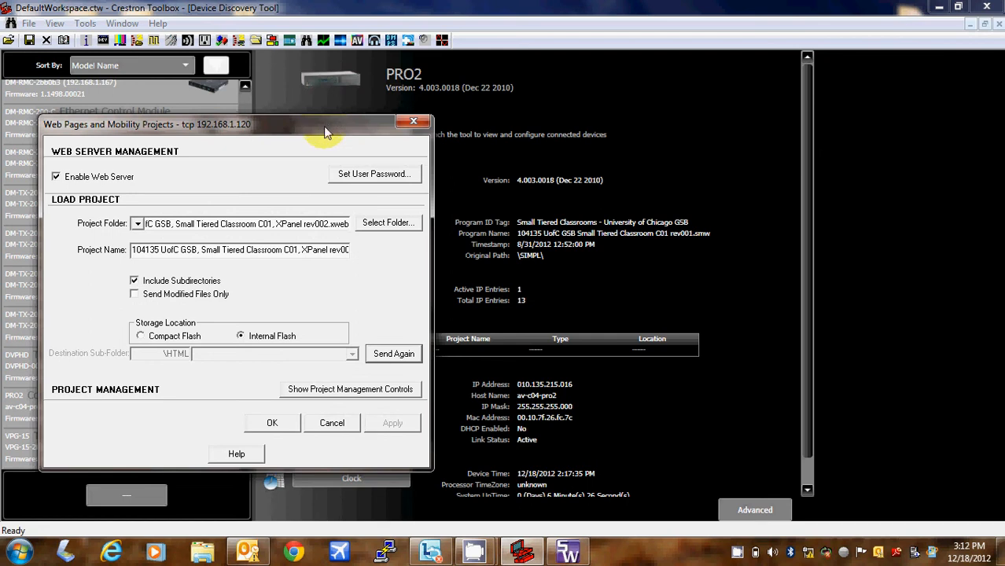
{"action": "left_click", "coordinate": [393, 353]}
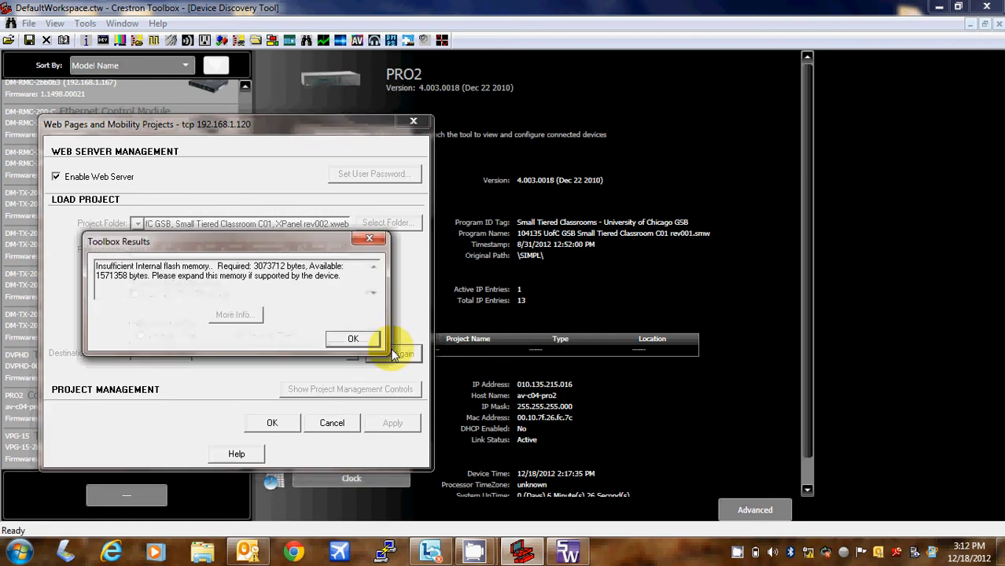
{"action": "left_click", "coordinate": [350, 339]}
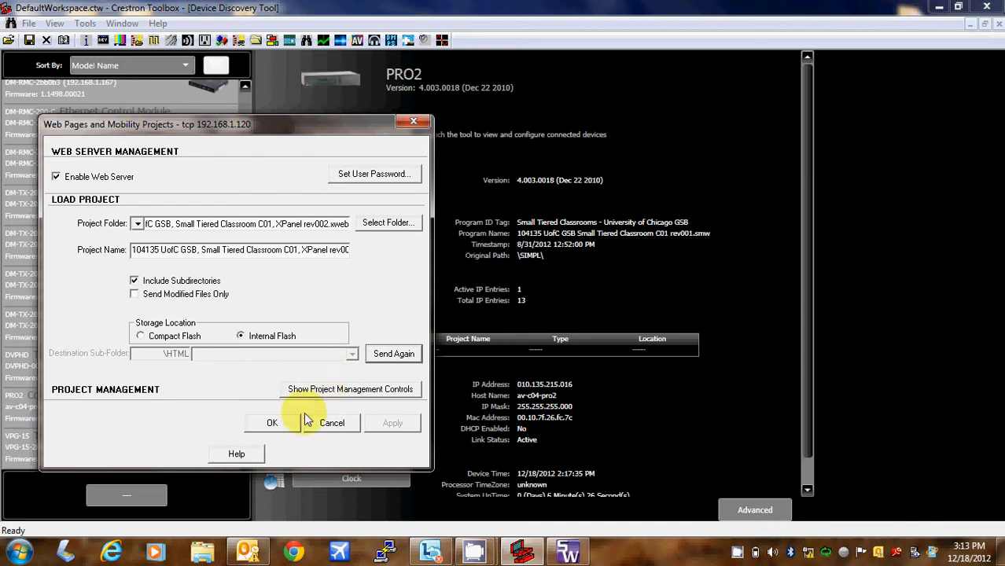
{"action": "left_click", "coordinate": [331, 425]}
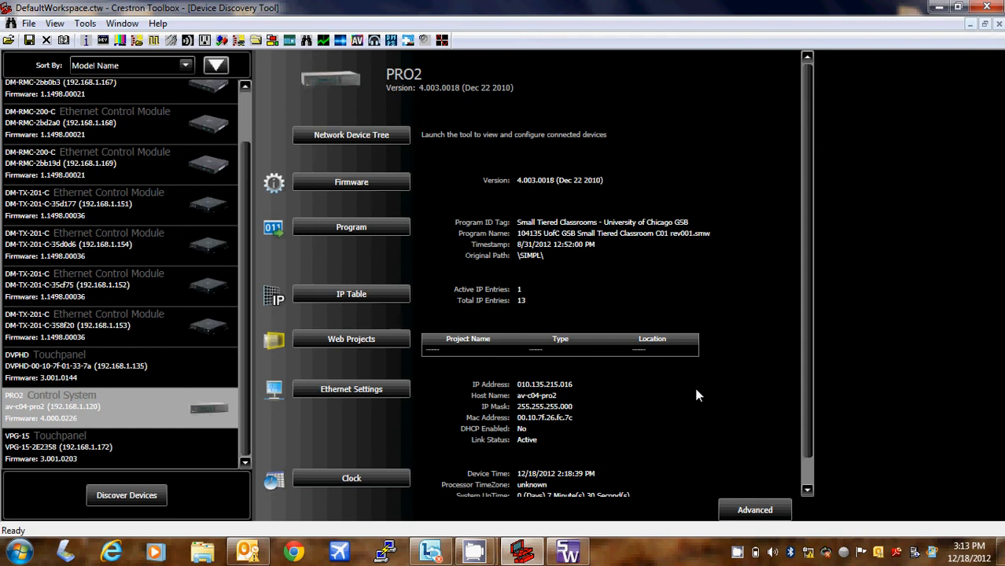
- Restore the SIMPL Windows program window from the taskbar
{"action": "left_click", "coordinate": [579, 554]}
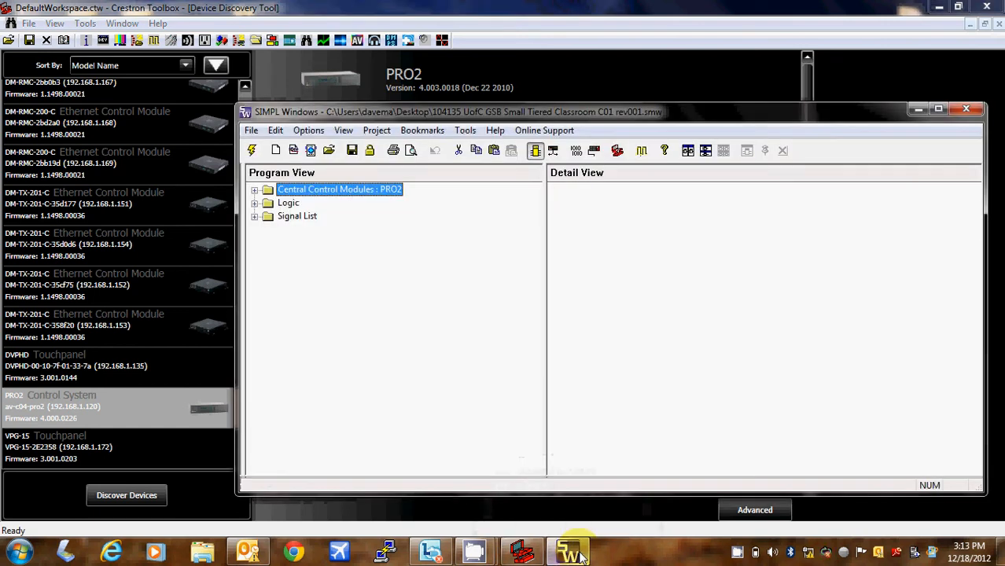
- Maximize SIMPL Windows and expand the PRO2 and Slot-08 Ethernet to view IP IDs, then return to Toolbox
{"action": "left_click", "coordinate": [940, 108]}
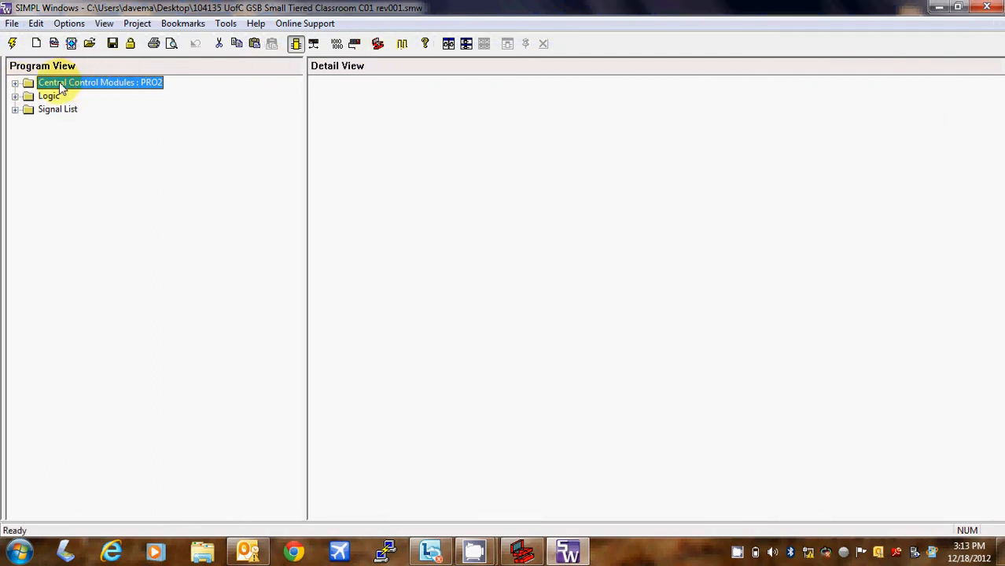
{"action": "left_click", "coordinate": [15, 83]}
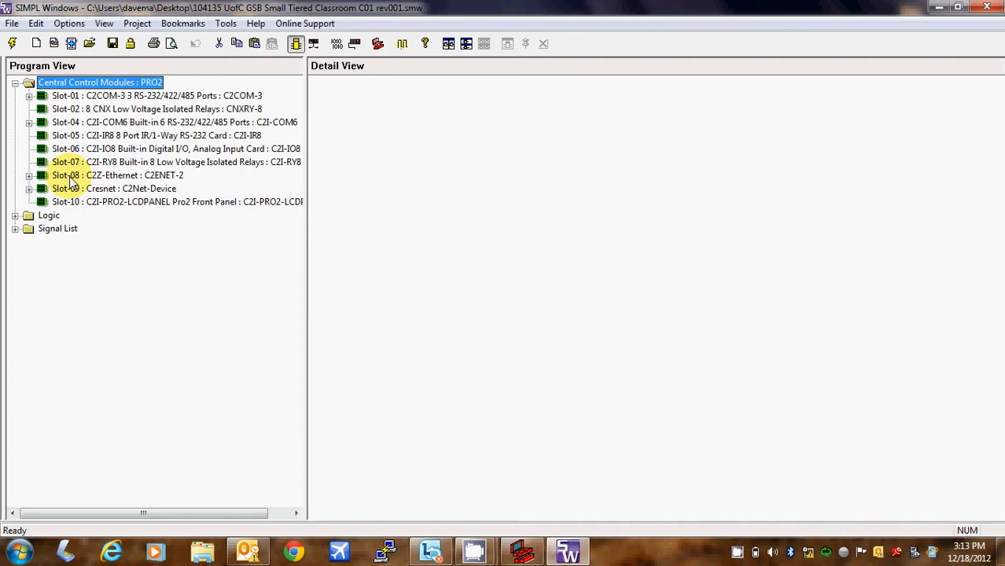
{"action": "left_click", "coordinate": [29, 176]}
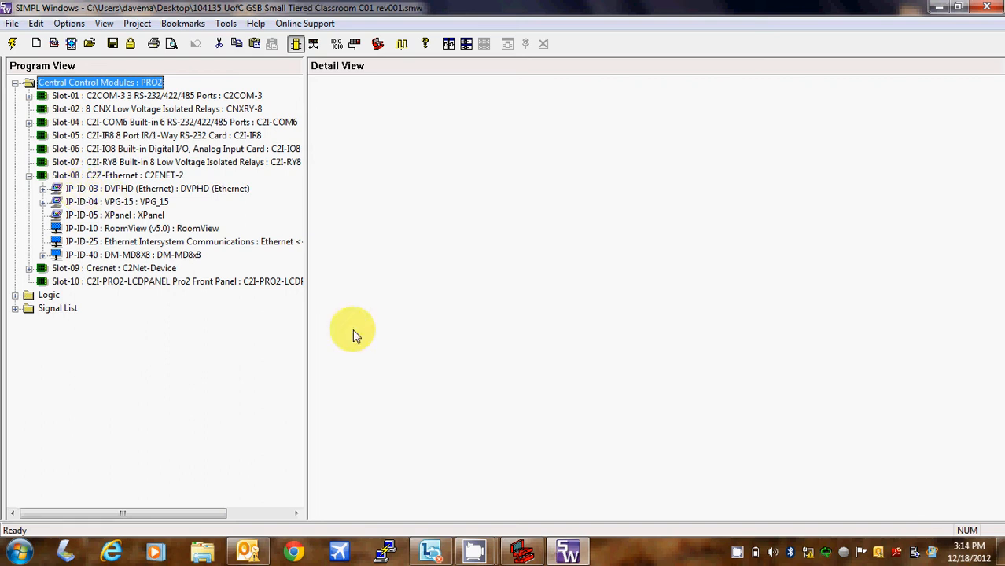
{"action": "left_click", "coordinate": [523, 553]}
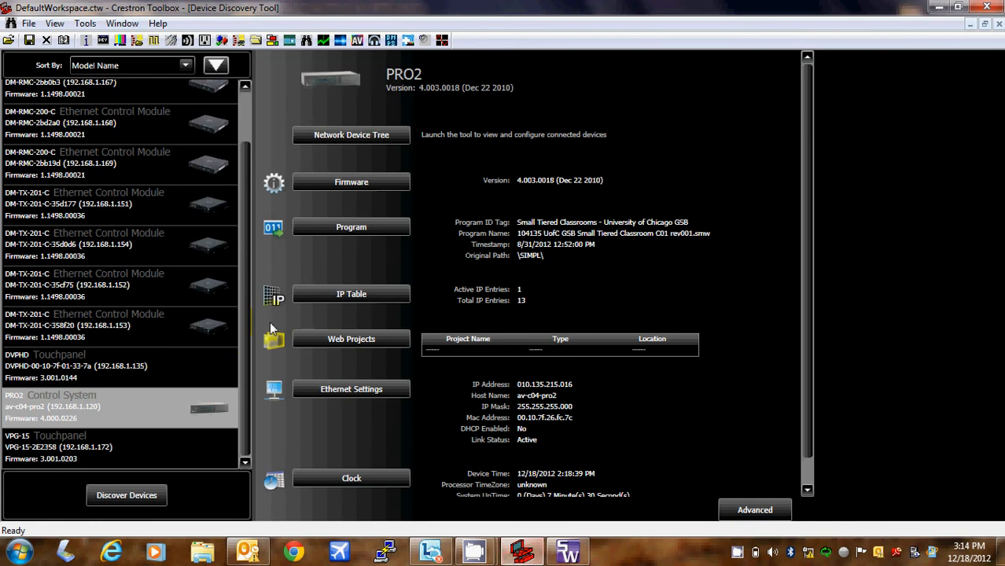
- Add IP ID 03 with master 192.168.1.120 to the DVPHD's IP table and send it to the panel
{"action": "left_click", "coordinate": [112, 369]}
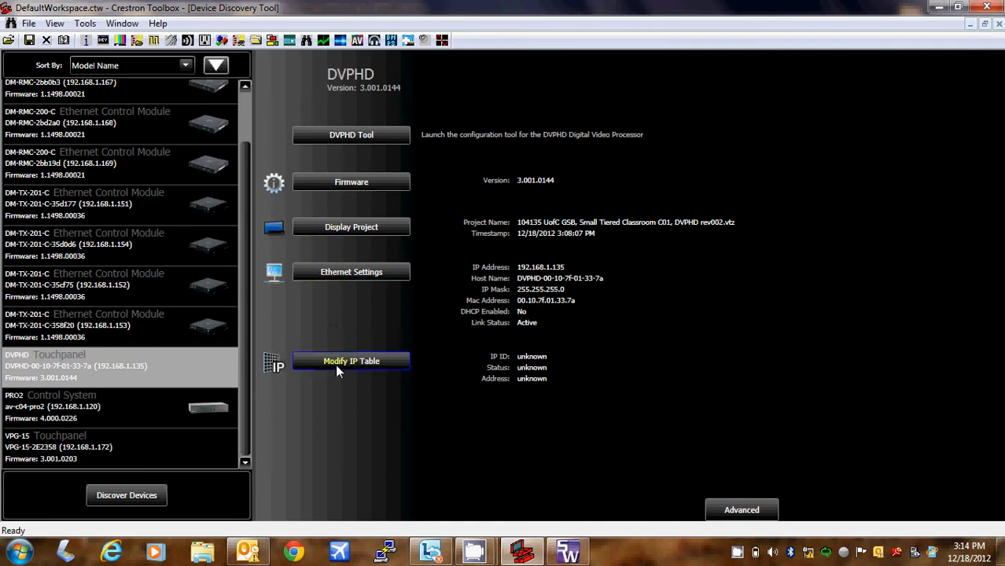
{"action": "left_click", "coordinate": [335, 365]}
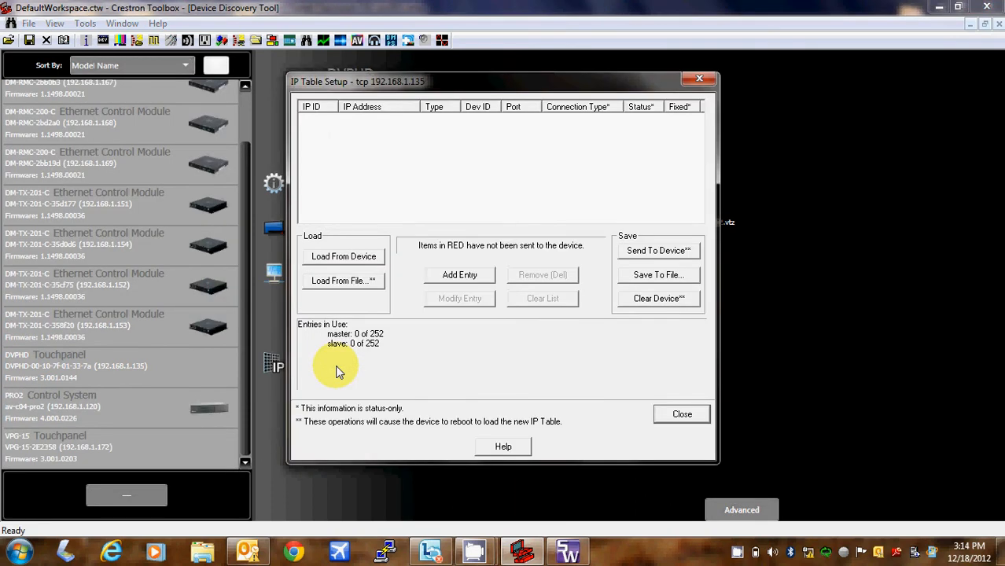
{"action": "left_click", "coordinate": [453, 269]}
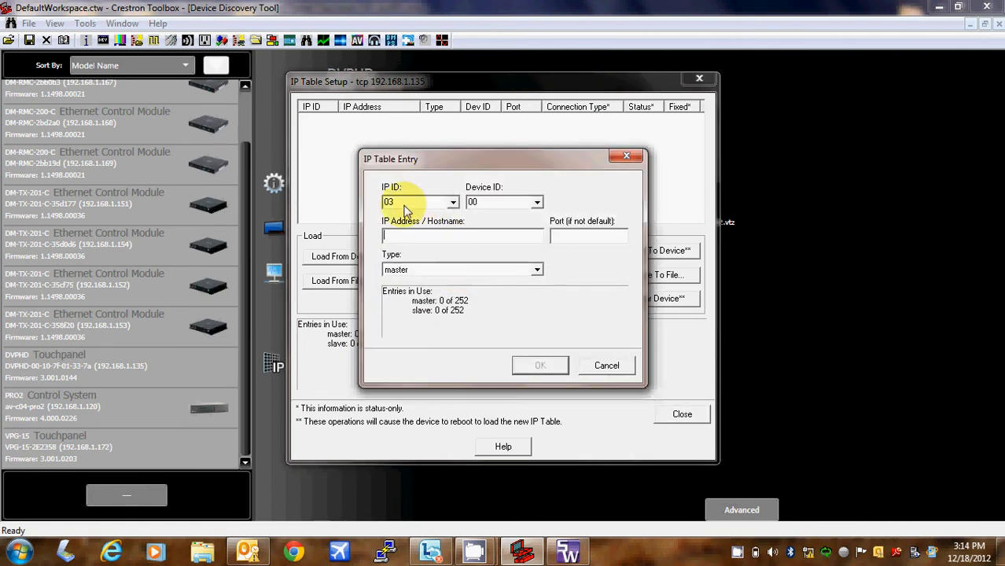
{"action": "left_click", "coordinate": [430, 238]}
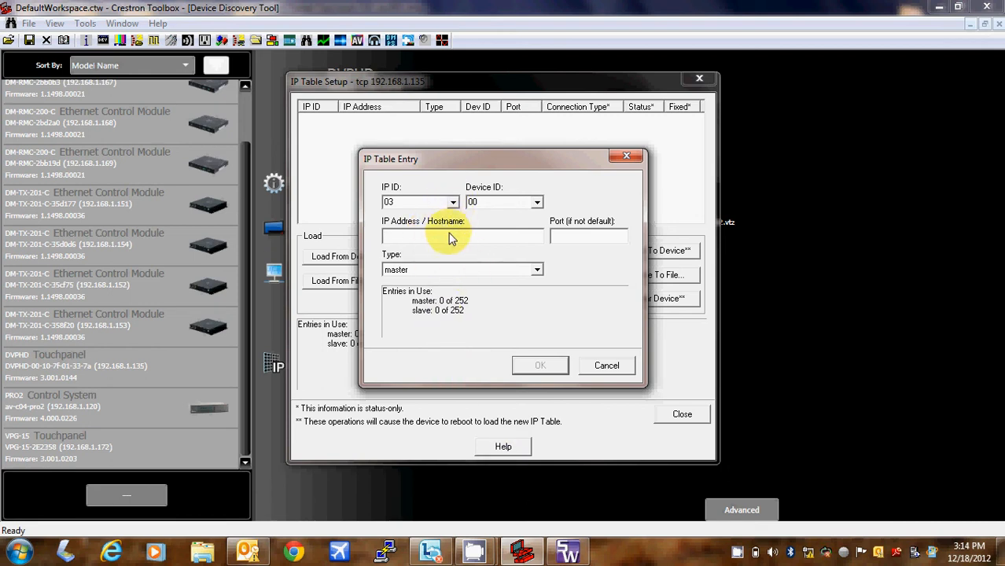
{"action": "type", "text": "192.168.1.120"}
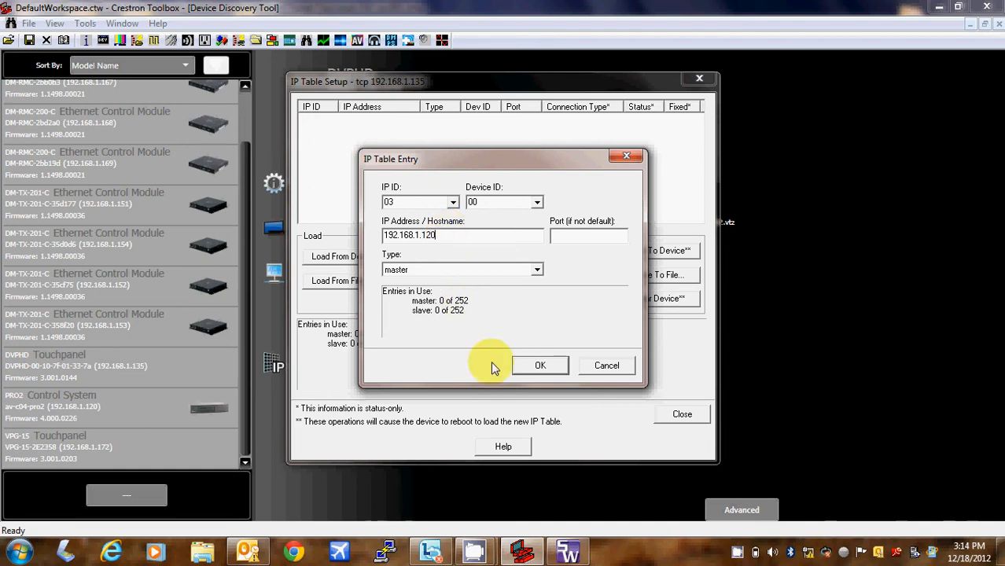
{"action": "left_click", "coordinate": [531, 369]}
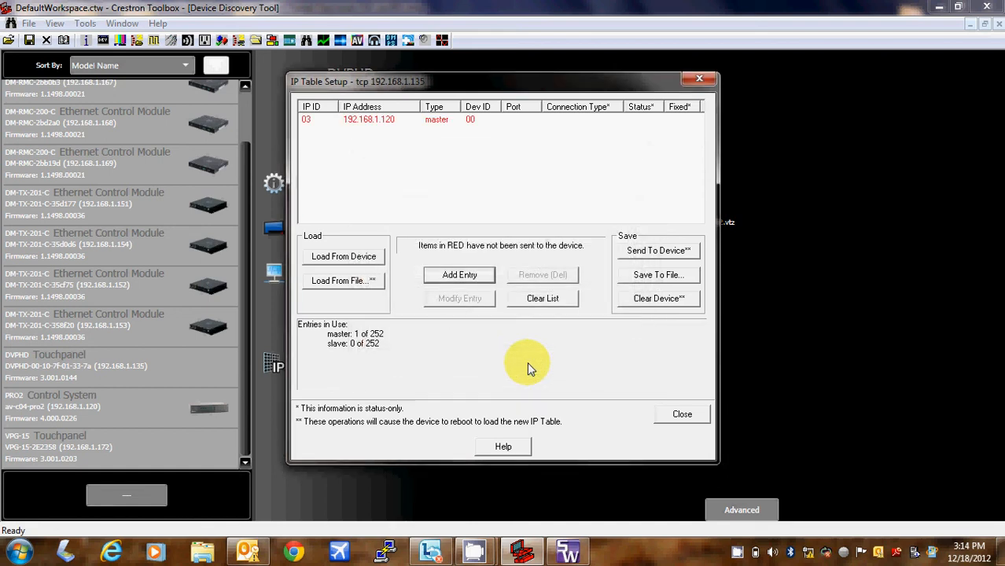
{"action": "left_click", "coordinate": [443, 120]}
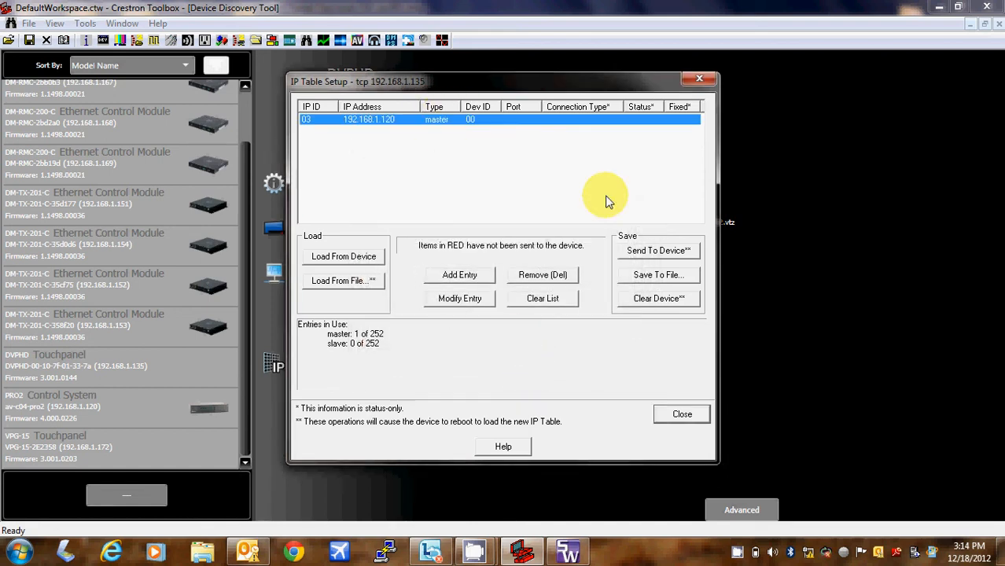
{"action": "left_click", "coordinate": [643, 250]}
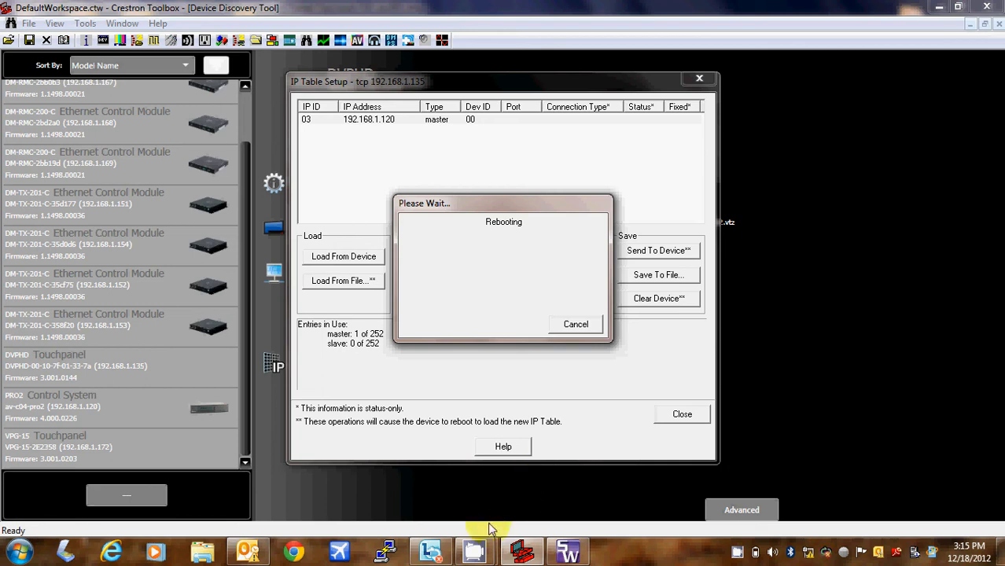
- After the DVPHD finishes rebooting, close its IP Table Setup dialog
{"action": "mouse_move", "coordinate": [486, 555]}
{"action": "left_click", "coordinate": [400, 514]}
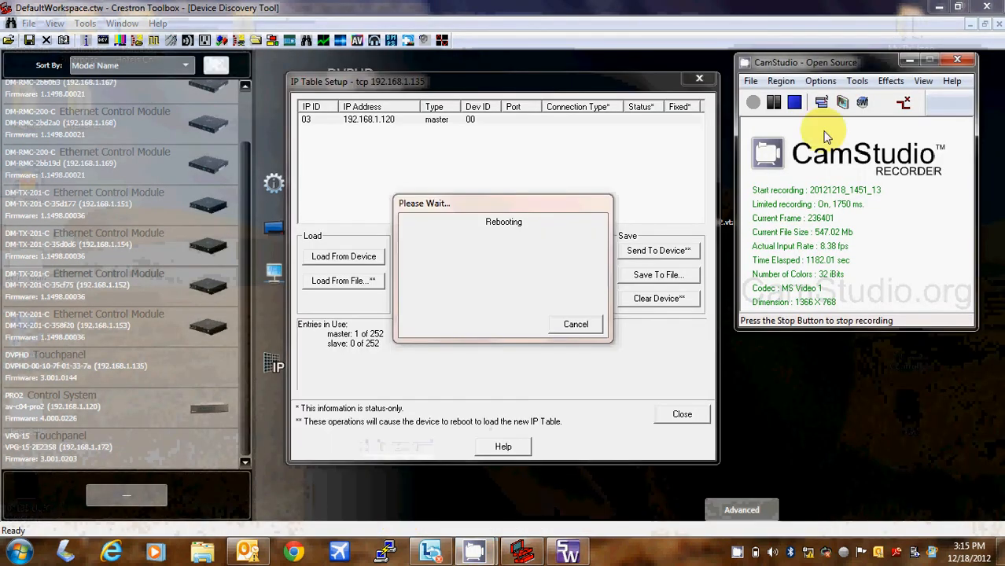
{"action": "left_click", "coordinate": [776, 114]}
{"action": "left_click", "coordinate": [753, 102]}
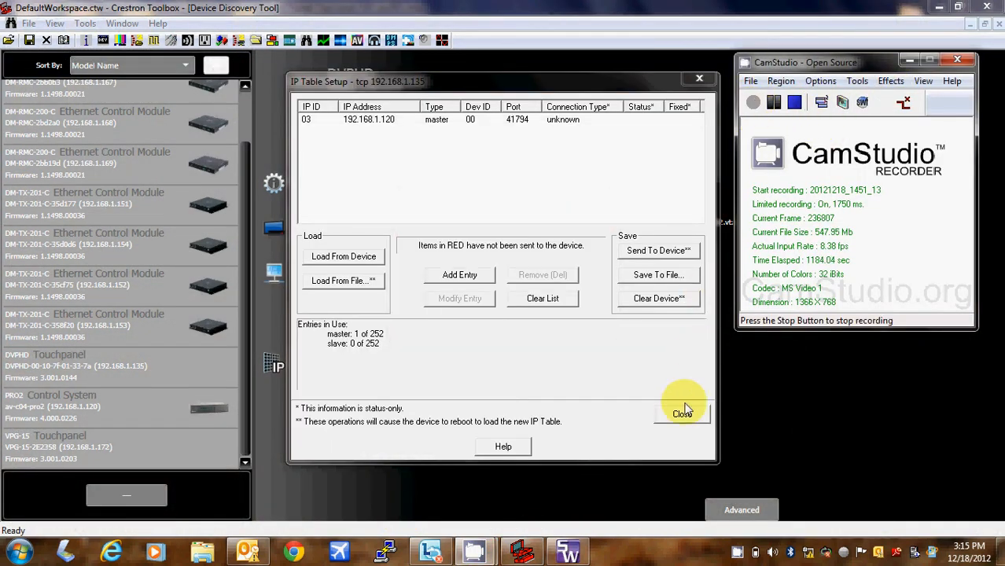
{"action": "left_click", "coordinate": [681, 414]}
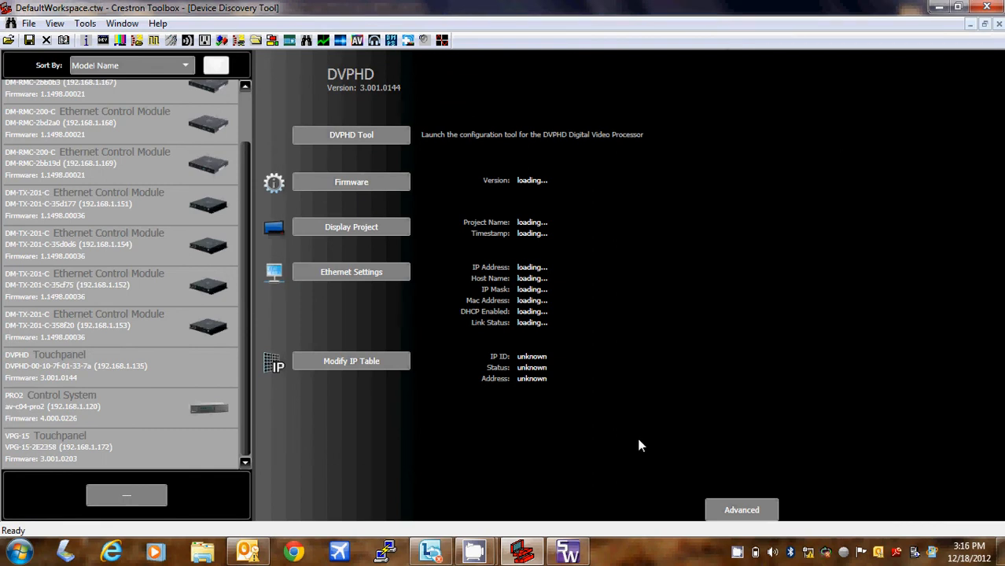
{"action": "left_click", "coordinate": [568, 553]}
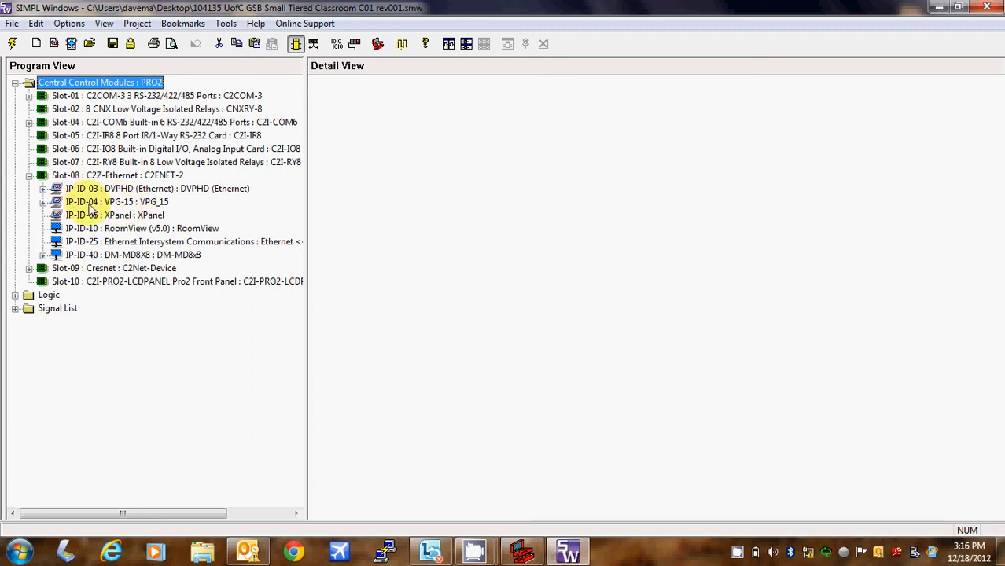
{"action": "left_click", "coordinate": [521, 552]}
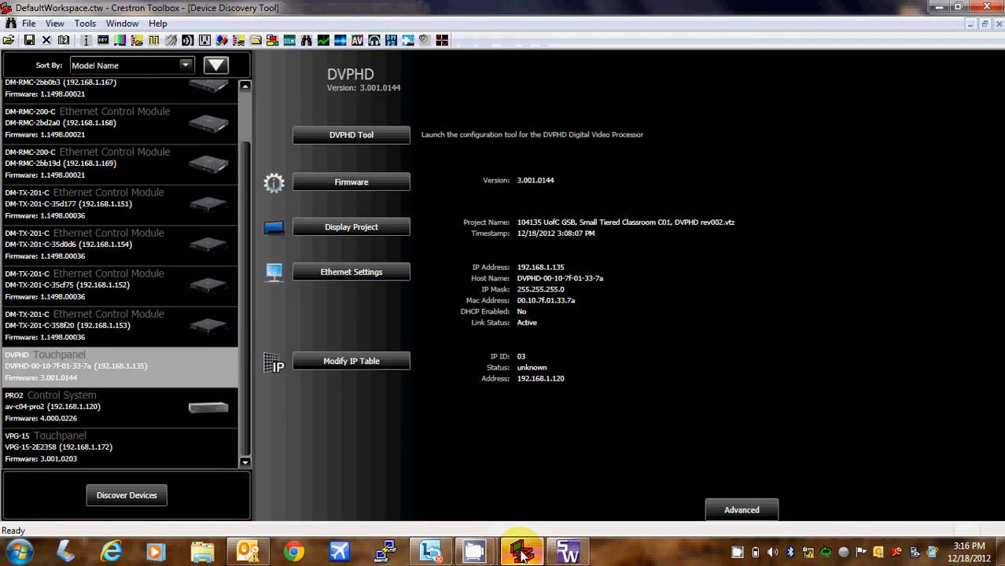
- Connect to the VPG-15 touchpanel and open its detailed system info and IP Table Setup
{"action": "double_click", "coordinate": [203, 462]}
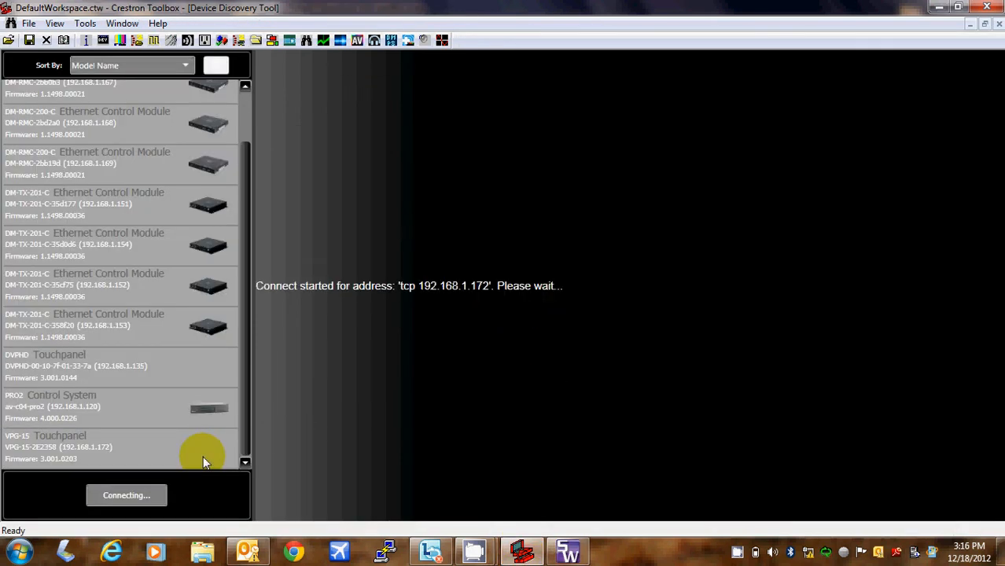
{"action": "mouse_move", "coordinate": [472, 552]}
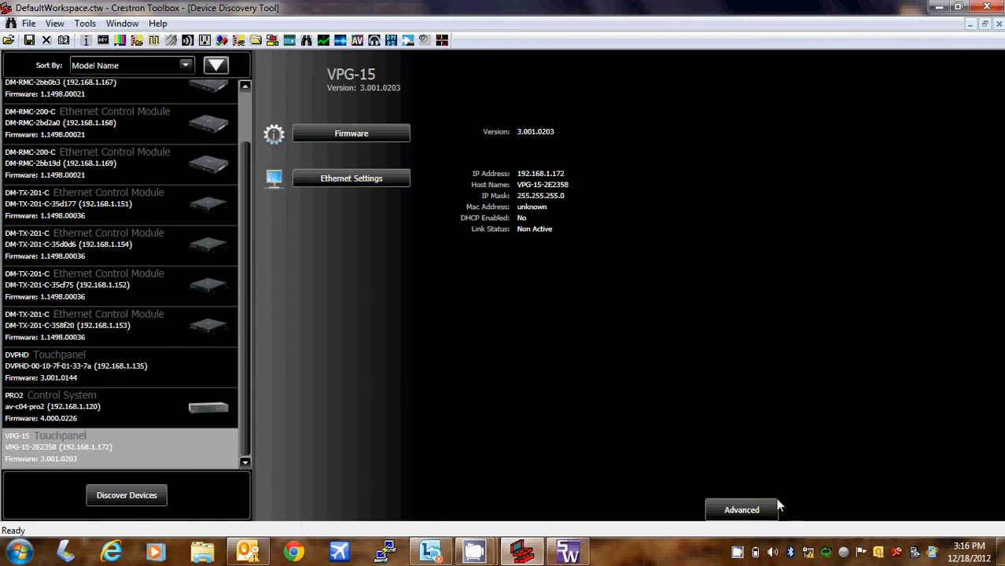
{"action": "left_click", "coordinate": [754, 510]}
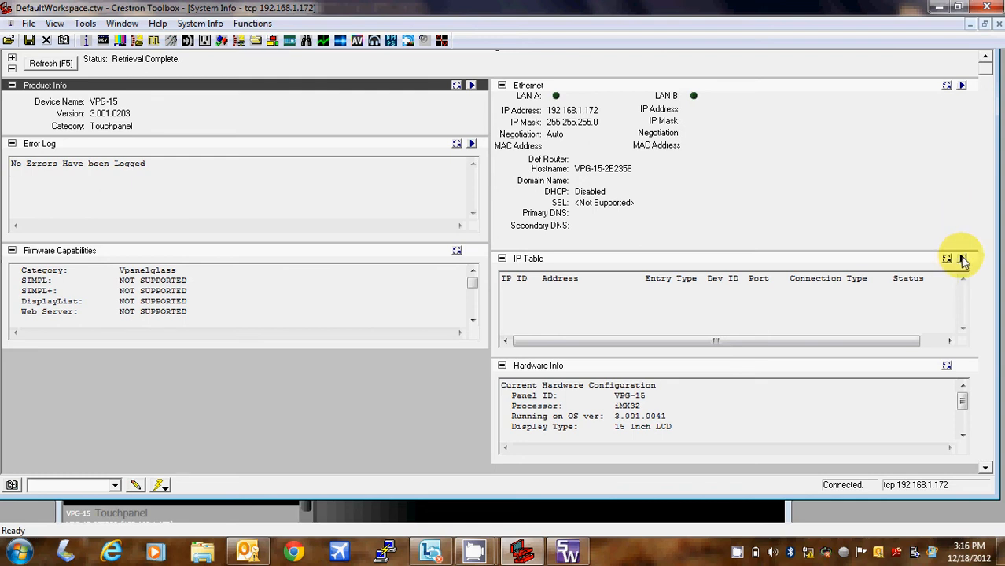
{"action": "left_click", "coordinate": [963, 259]}
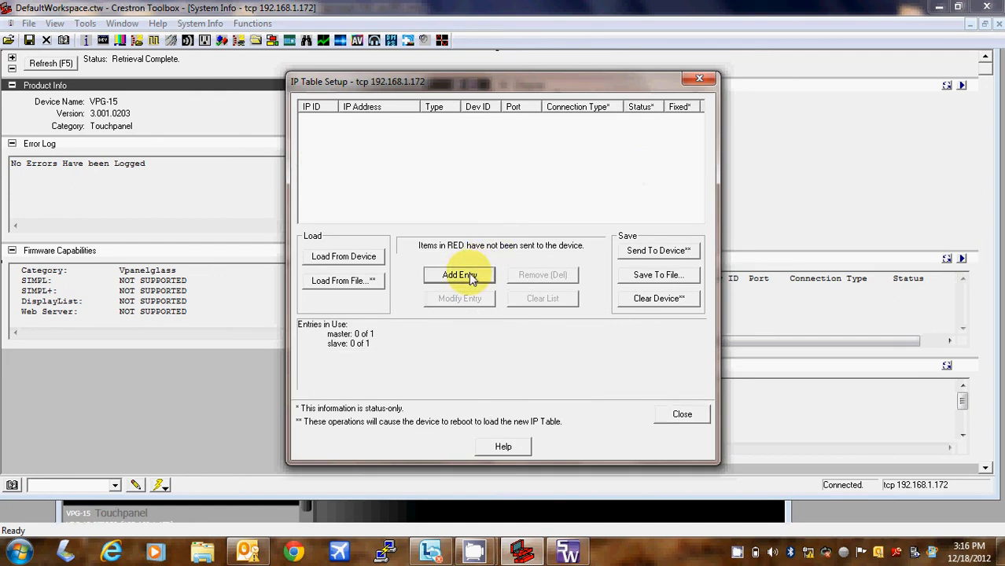
- Add an entry with IP ID 04 pointing to 192.168.1.120 and select it
{"action": "left_click", "coordinate": [459, 276]}
{"action": "left_click", "coordinate": [454, 203]}
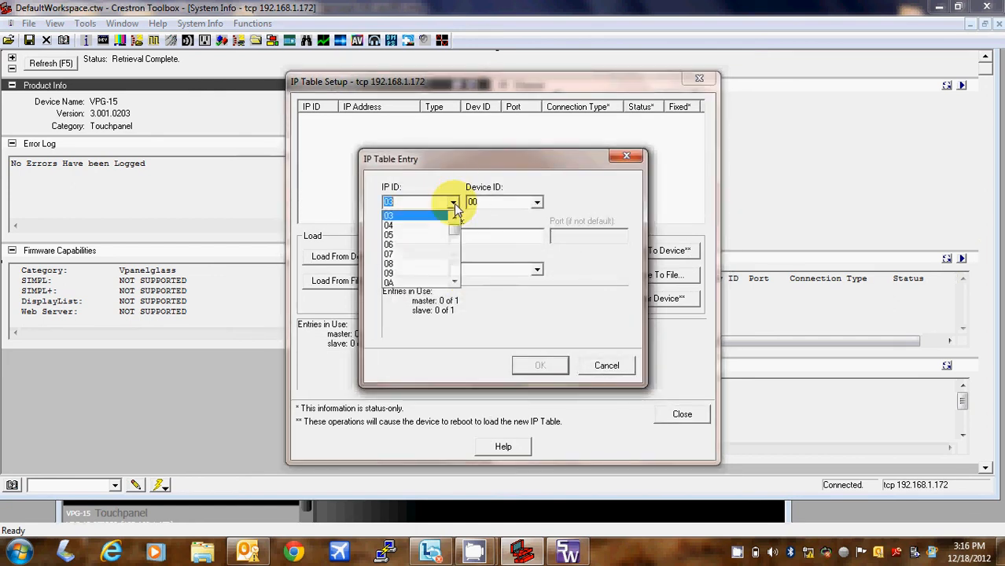
{"action": "left_click", "coordinate": [442, 224]}
{"action": "left_click", "coordinate": [442, 236]}
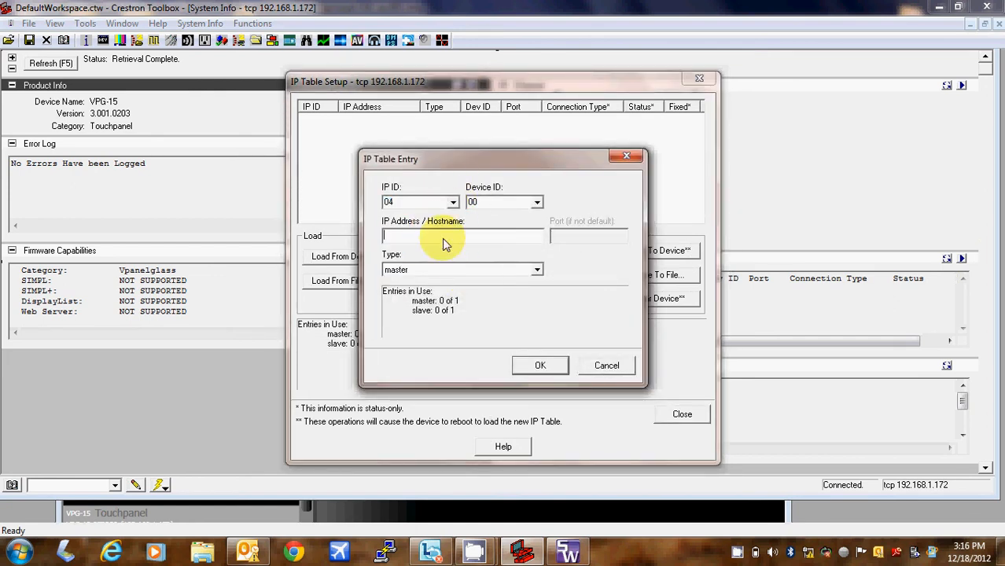
{"action": "type", "text": "192.168.1.120"}
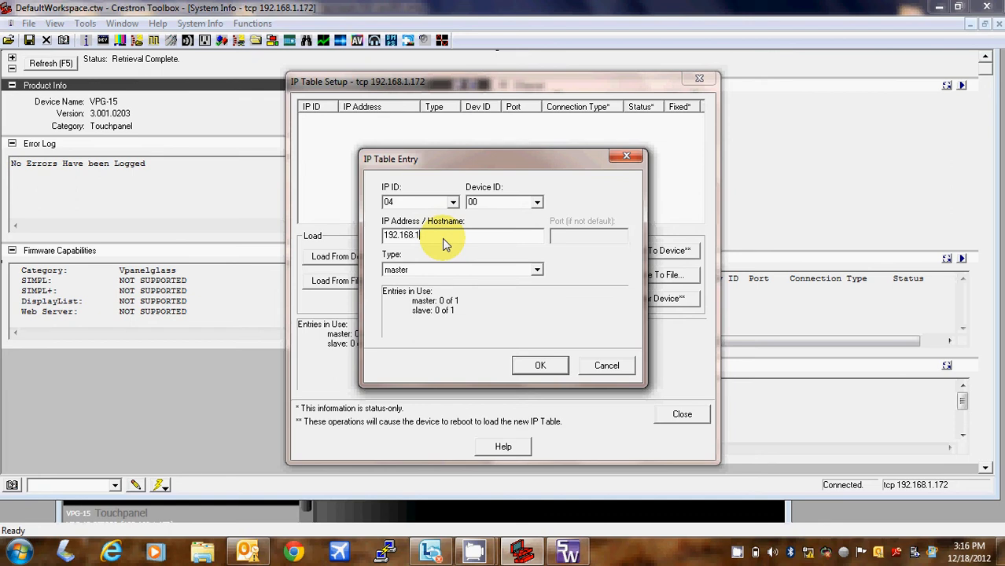
{"action": "left_click", "coordinate": [539, 365]}
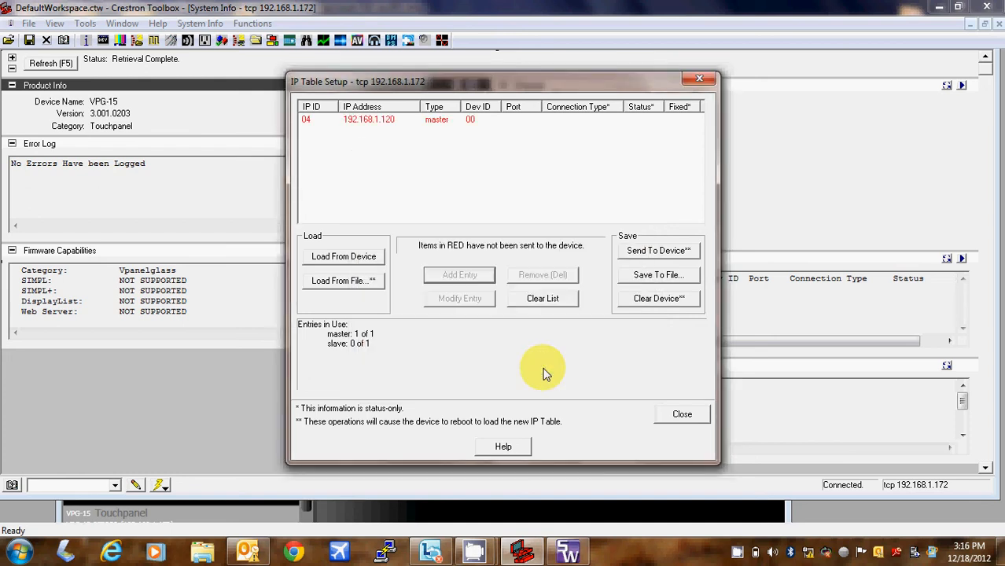
{"action": "left_click", "coordinate": [456, 120]}
- Send the IP table to the VPG-15, check the IP IDs in SIMPL Windows, then close IP Table Setup and System Info
{"action": "left_click", "coordinate": [649, 252]}
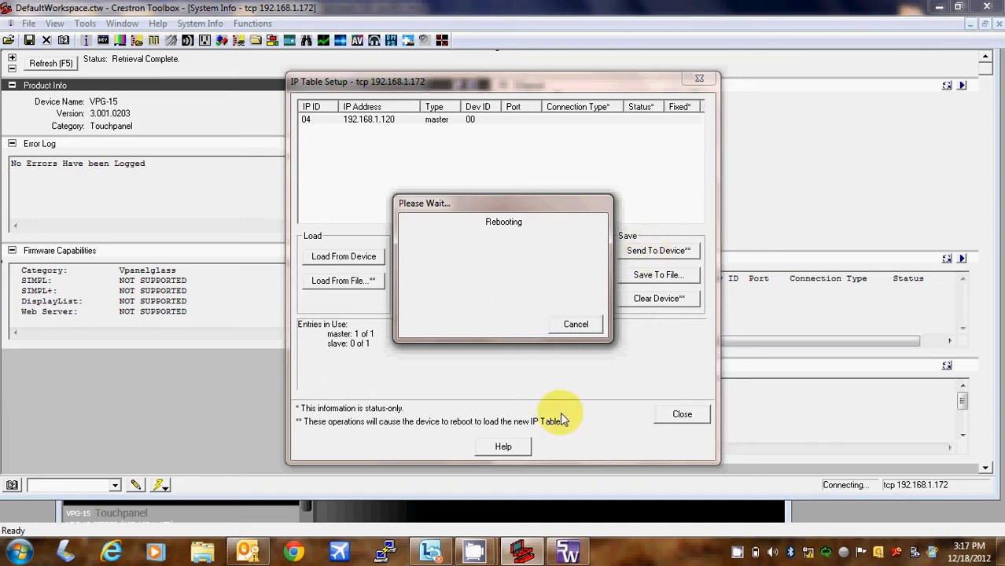
{"action": "left_click", "coordinate": [568, 554]}
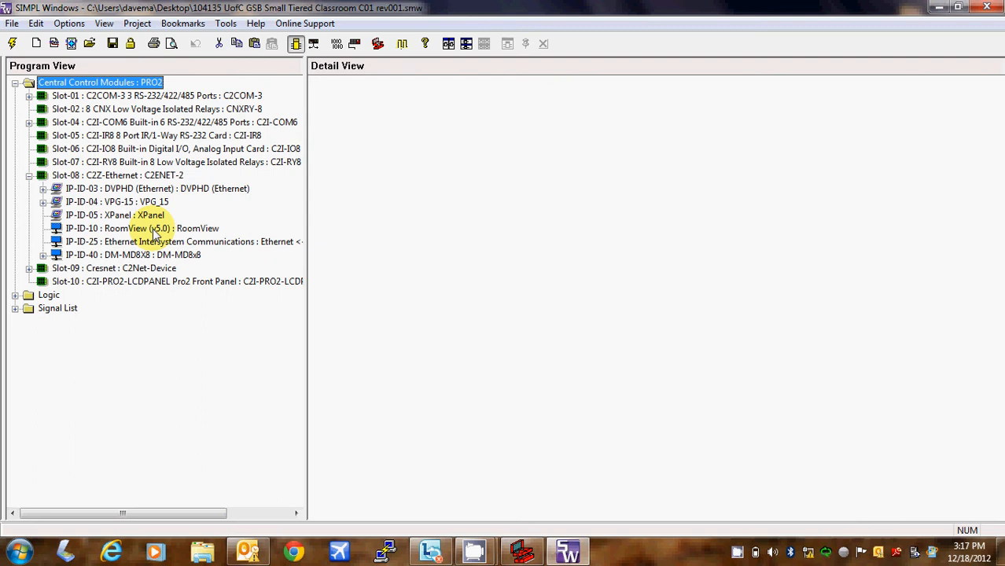
{"action": "left_click", "coordinate": [938, 10]}
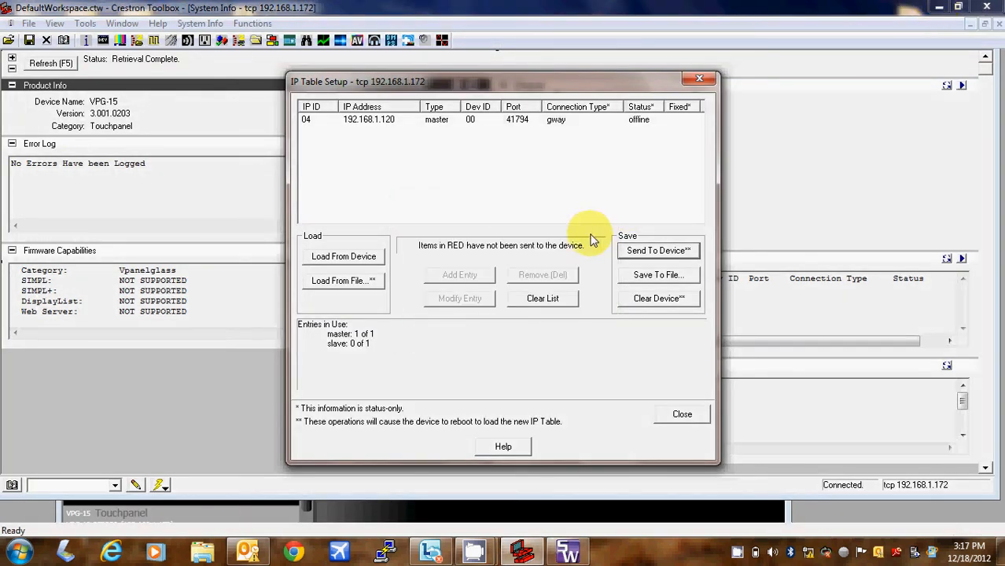
{"action": "left_click", "coordinate": [681, 415]}
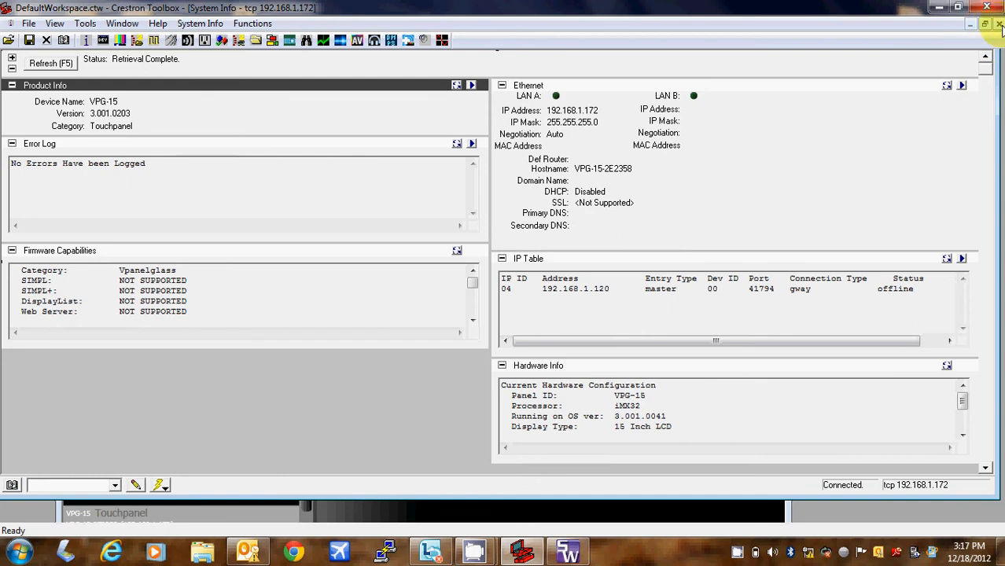
{"action": "left_click", "coordinate": [999, 24]}
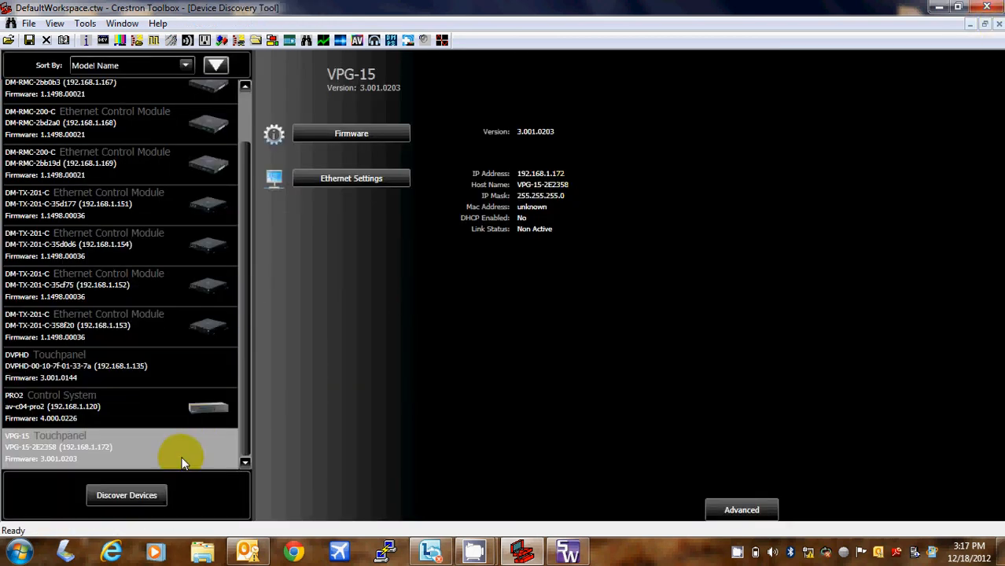
- Log in to the PRO2 with its console password to view its overview of IP table entries
{"action": "left_click", "coordinate": [173, 405]}
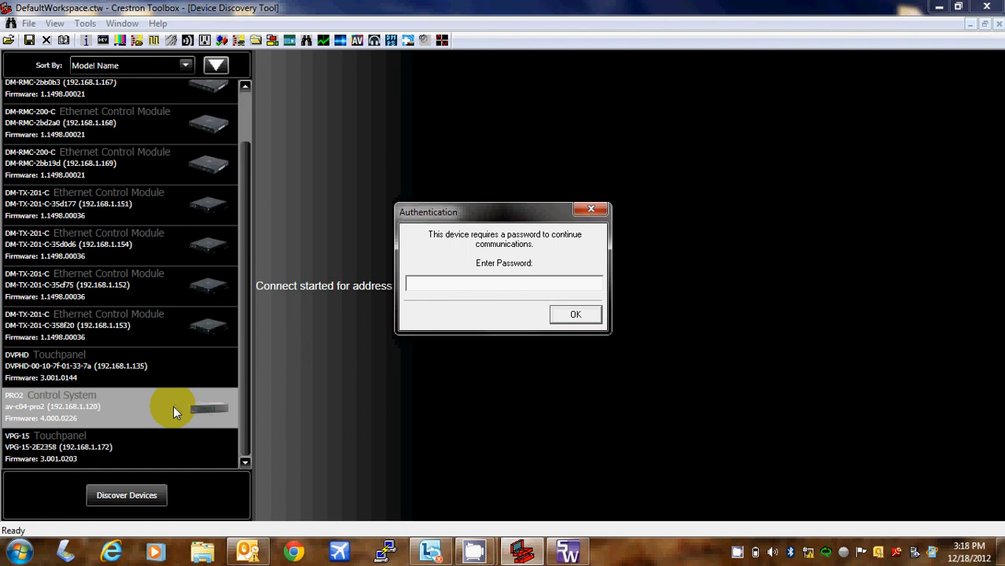
{"action": "type", "text": "*******"}
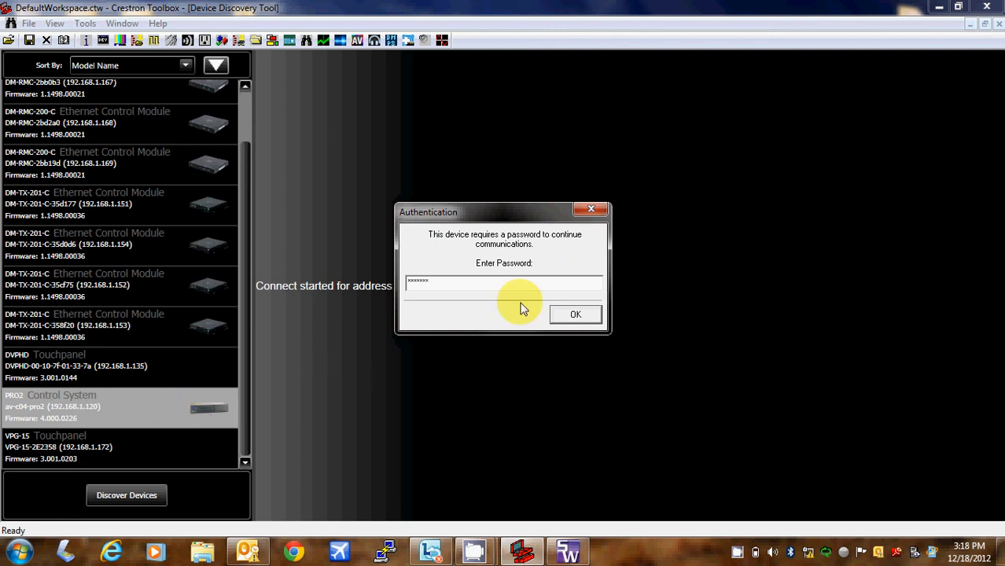
{"action": "left_click", "coordinate": [575, 314]}
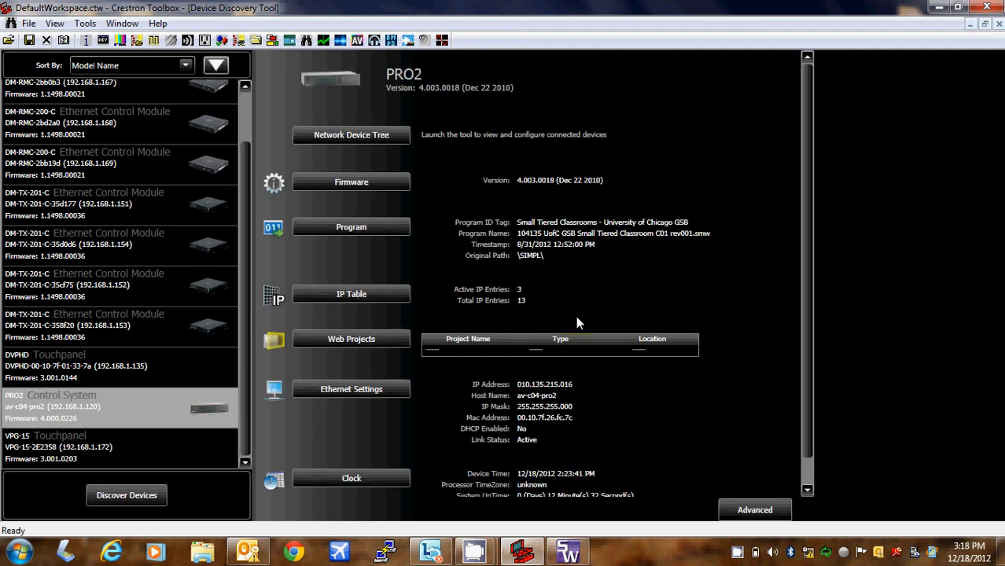
{"action": "left_click", "coordinate": [488, 556]}
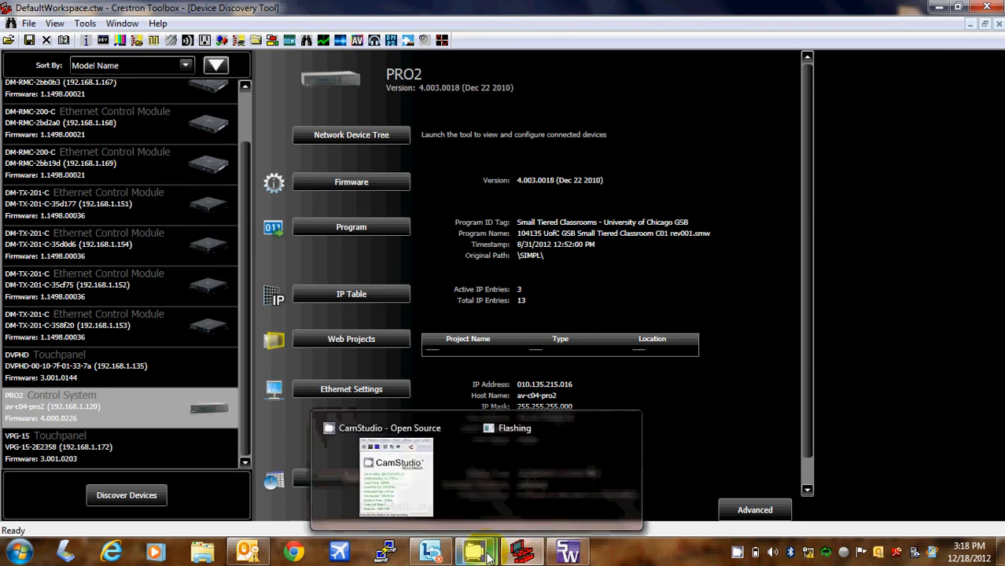
{"action": "mouse_move", "coordinate": [402, 472]}
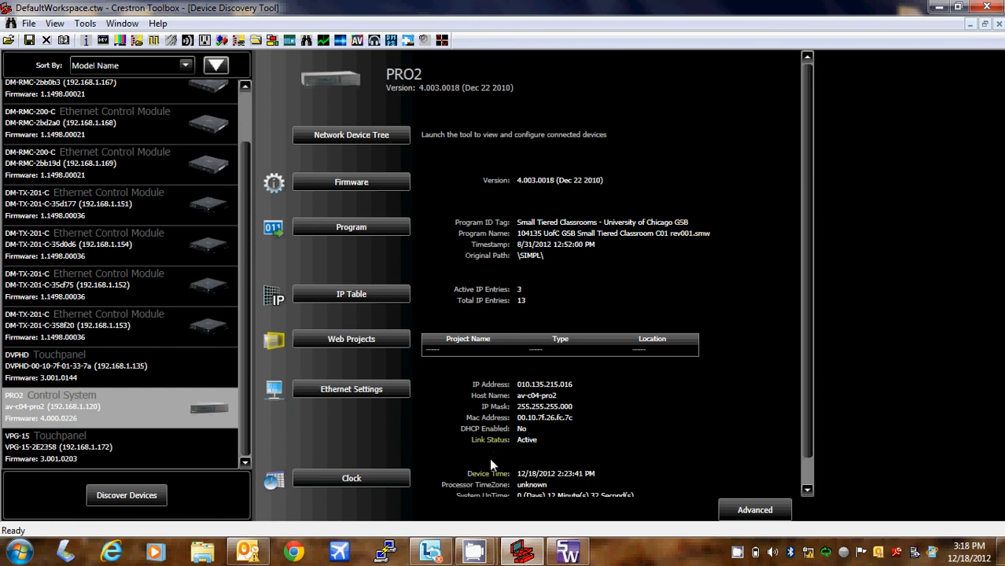
{"action": "left_click", "coordinate": [570, 554]}
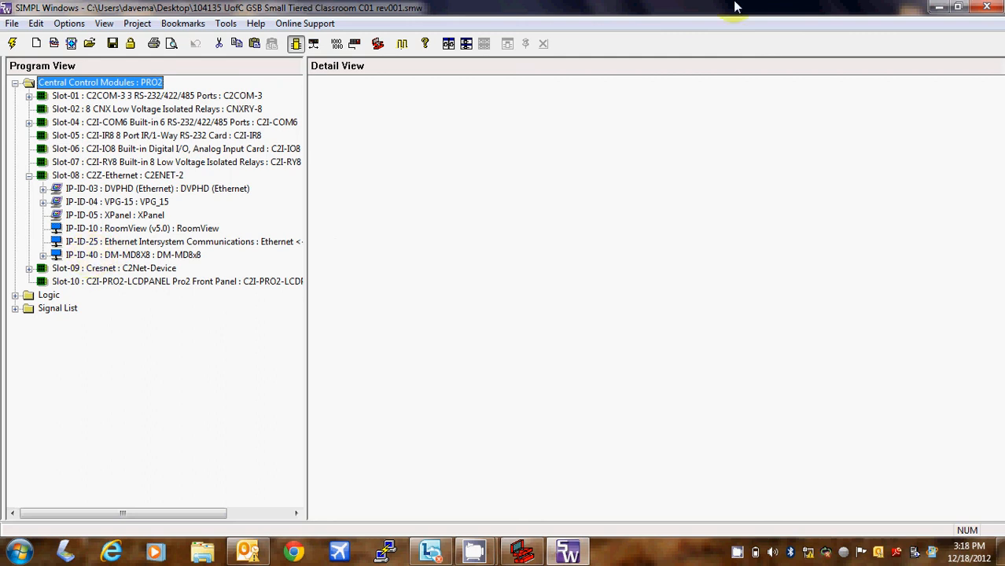
{"action": "left_click", "coordinate": [943, 8]}
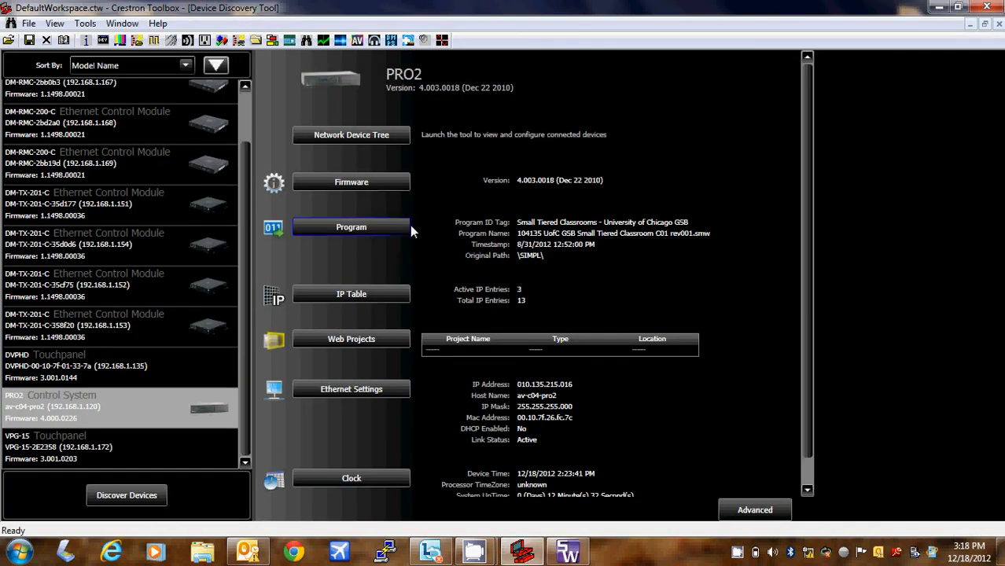
- Select the DM-MD8x8 and start a new entry in its IP table setup
{"action": "left_click_drag", "start_coordinate": [250, 206], "coordinate": [251, 111]}
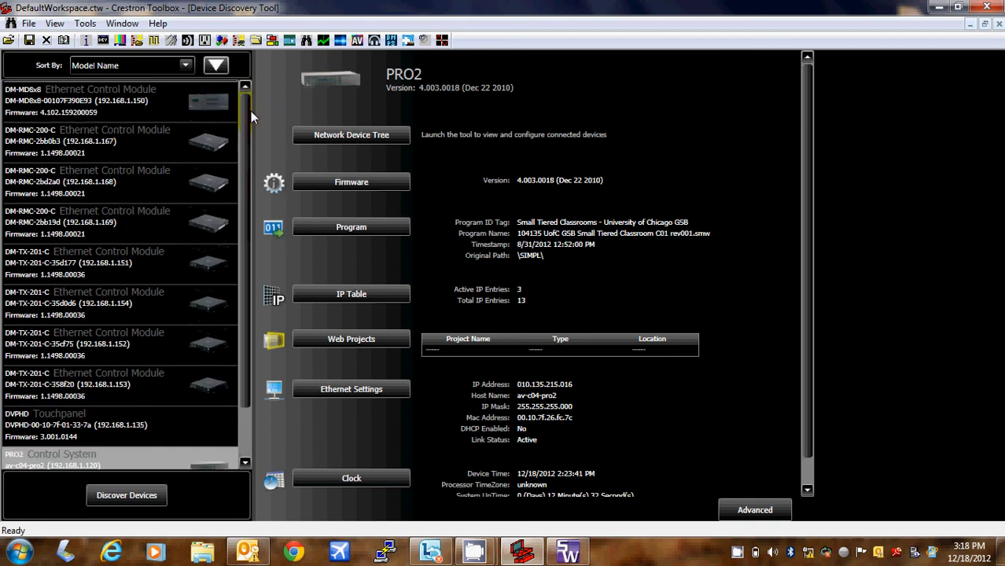
{"action": "left_click", "coordinate": [150, 84]}
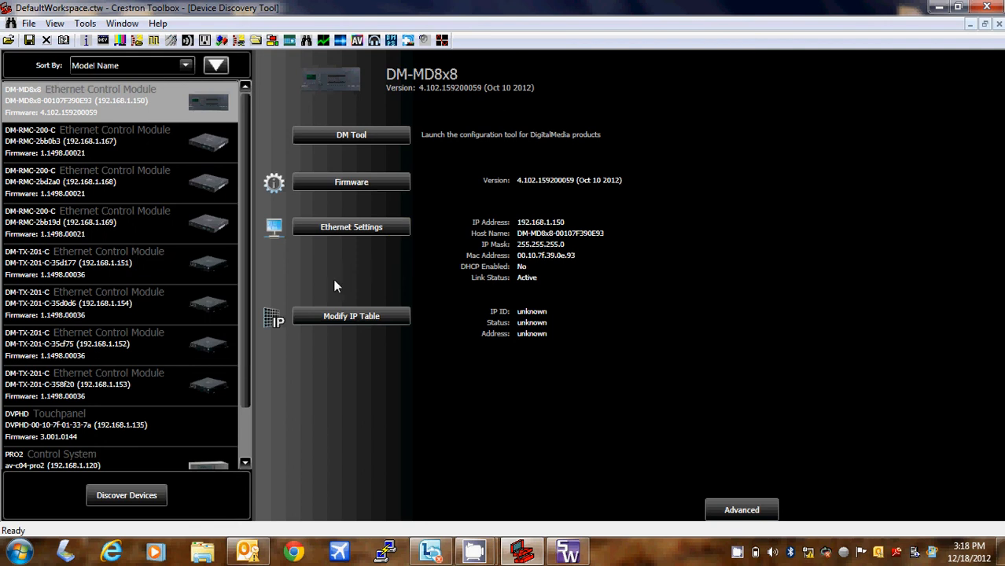
{"action": "left_click", "coordinate": [341, 315]}
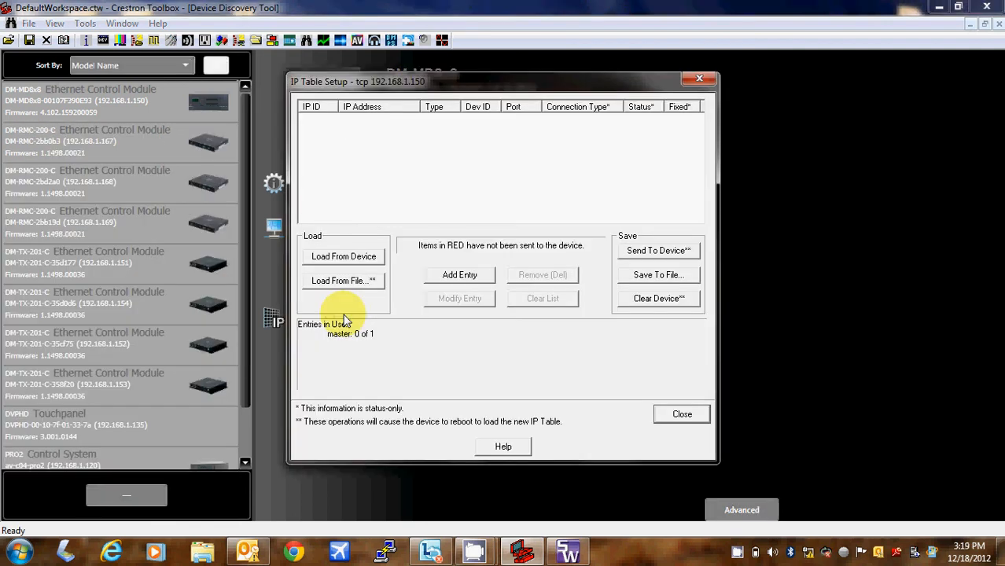
{"action": "left_click", "coordinate": [464, 279]}
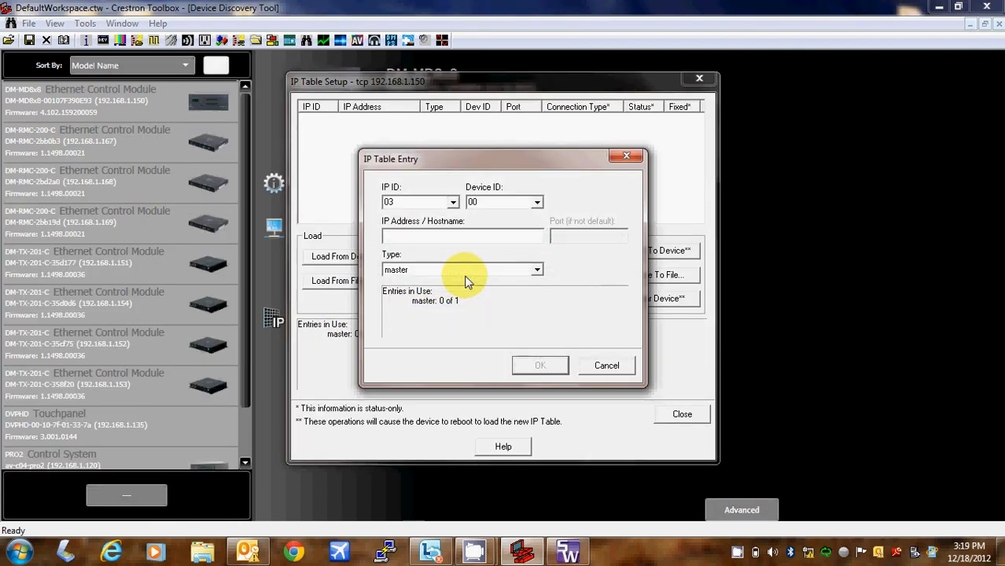
- Set the new entry to IP ID 40 with address 192.168.1.120 and confirm it
{"action": "left_click", "coordinate": [453, 203]}
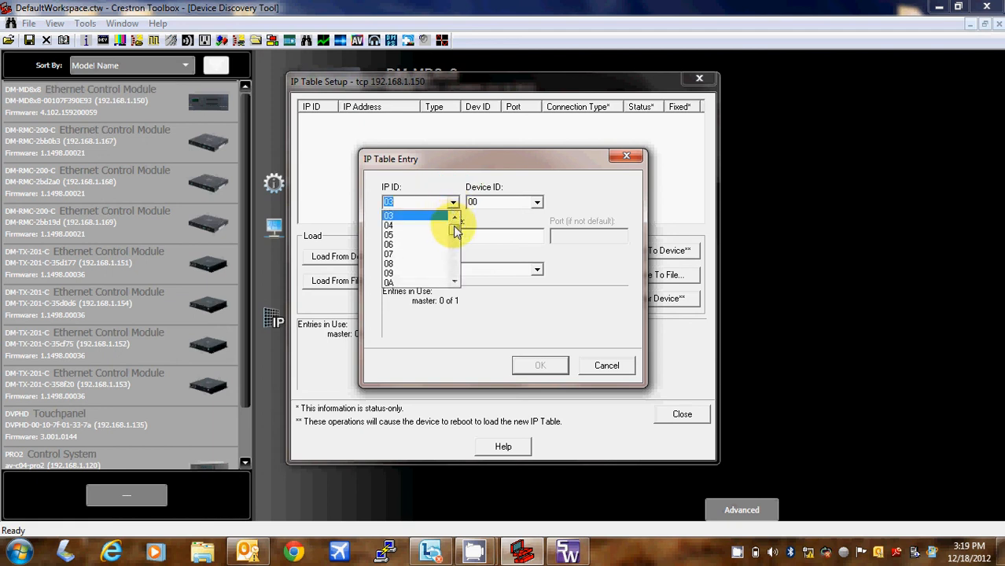
{"action": "left_click_drag", "start_coordinate": [454, 225], "coordinate": [454, 237]}
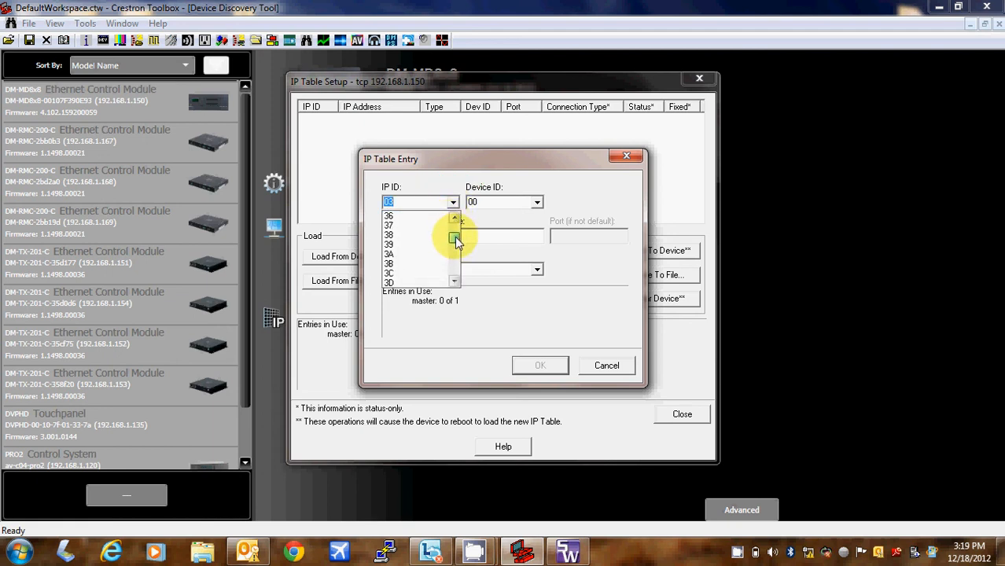
{"action": "left_click", "coordinate": [454, 283]}
{"action": "left_click", "coordinate": [453, 283]}
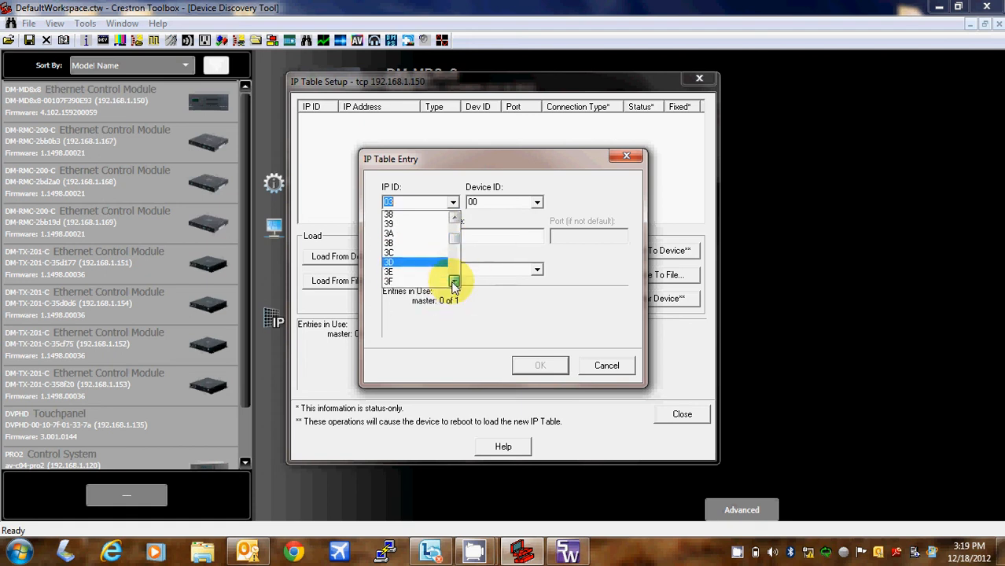
{"action": "left_click", "coordinate": [453, 283]}
{"action": "left_click", "coordinate": [454, 283]}
{"action": "left_click", "coordinate": [443, 282]}
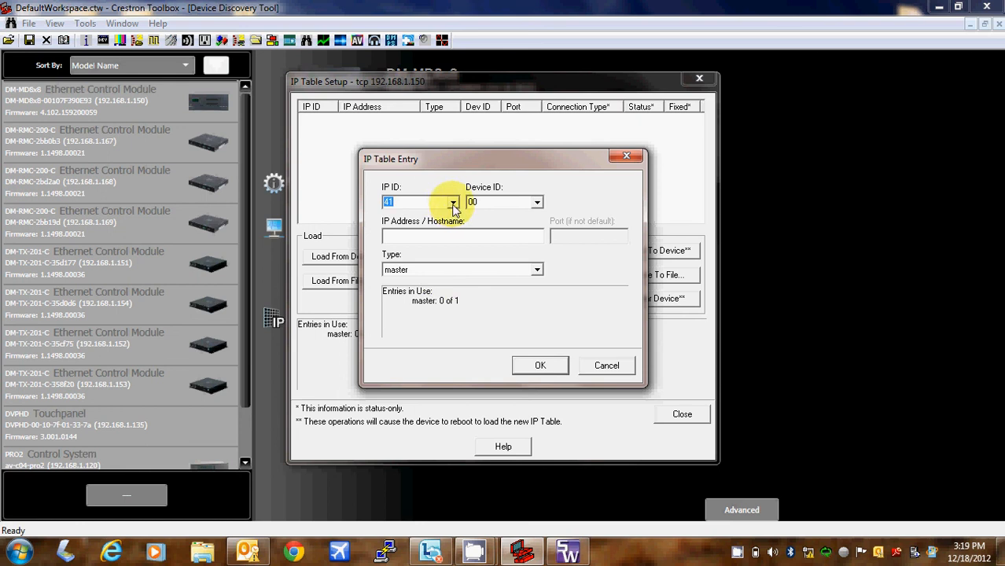
{"action": "key", "text": "Up"}
{"action": "left_click", "coordinate": [452, 236]}
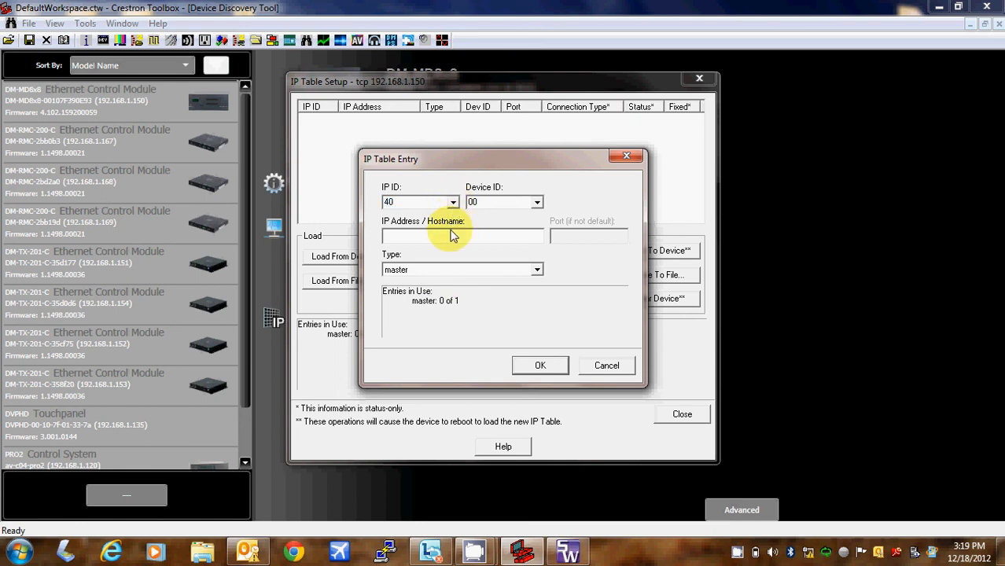
{"action": "type", "text": "192.168.1.120"}
{"action": "left_click", "coordinate": [540, 365]}
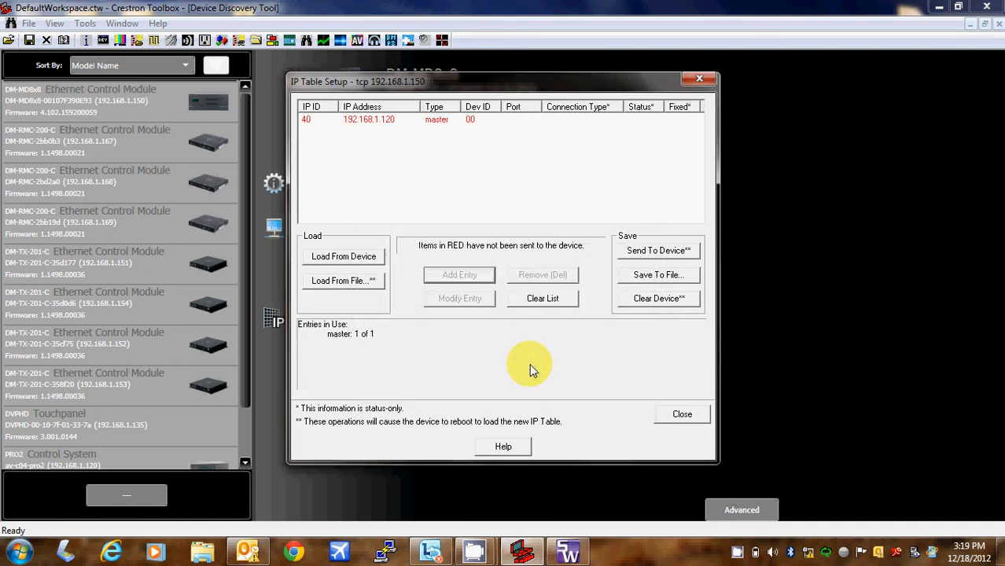
- Send the IP ID 40 entry to the DM-MD8x8, accept the reboot, and close IP Table Setup
{"action": "left_click", "coordinate": [426, 129]}
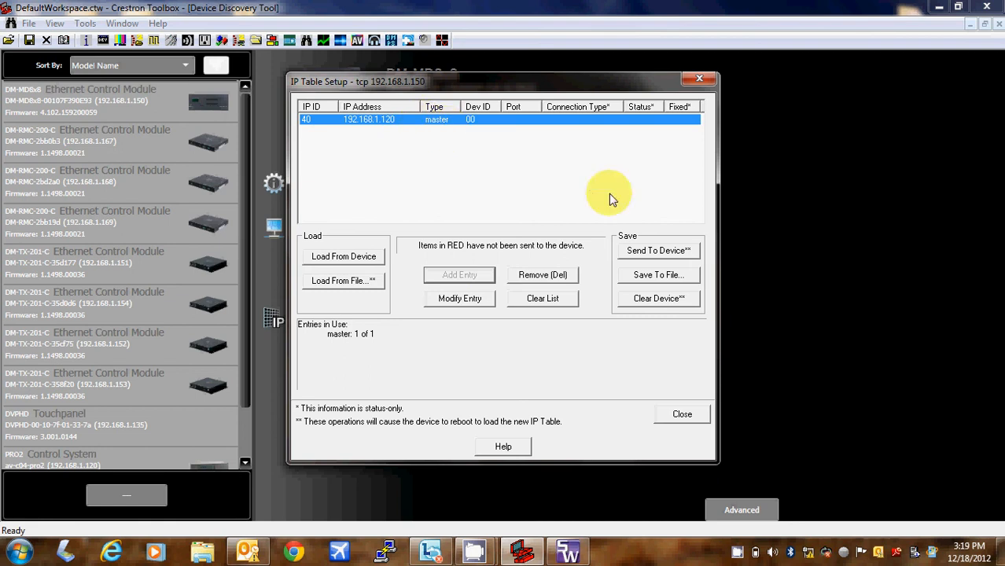
{"action": "left_click", "coordinate": [649, 254]}
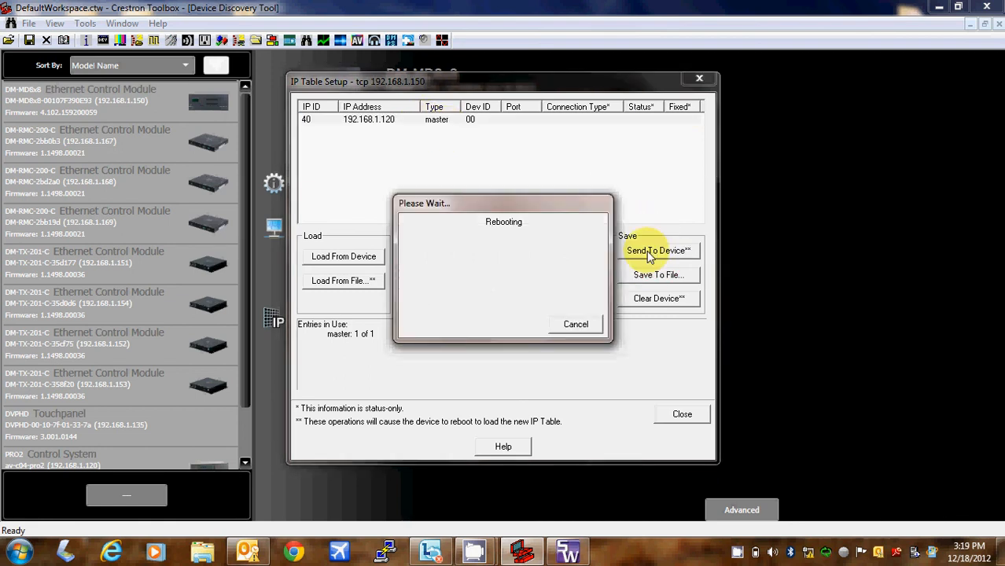
{"action": "mouse_move", "coordinate": [474, 552]}
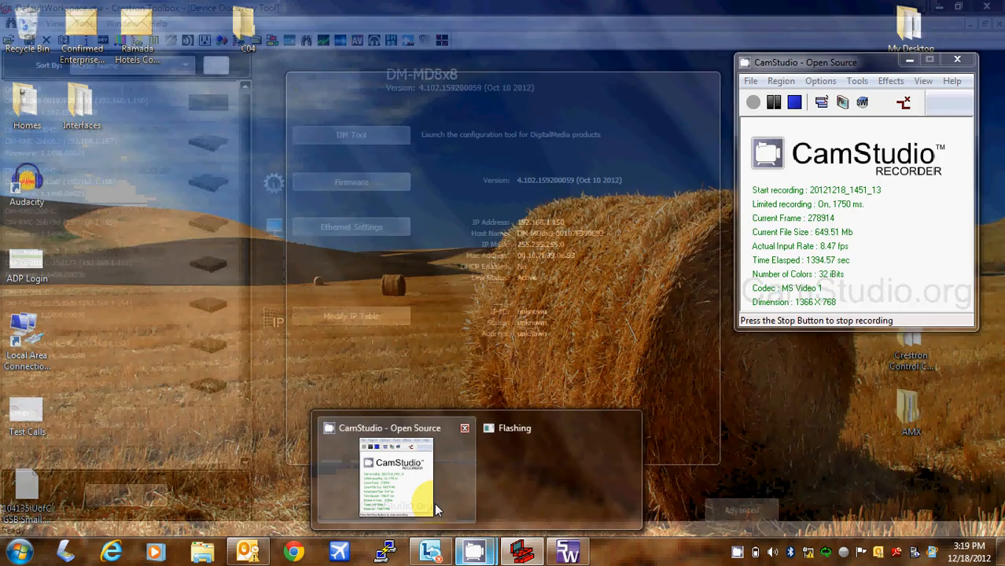
{"action": "left_click", "coordinate": [436, 511]}
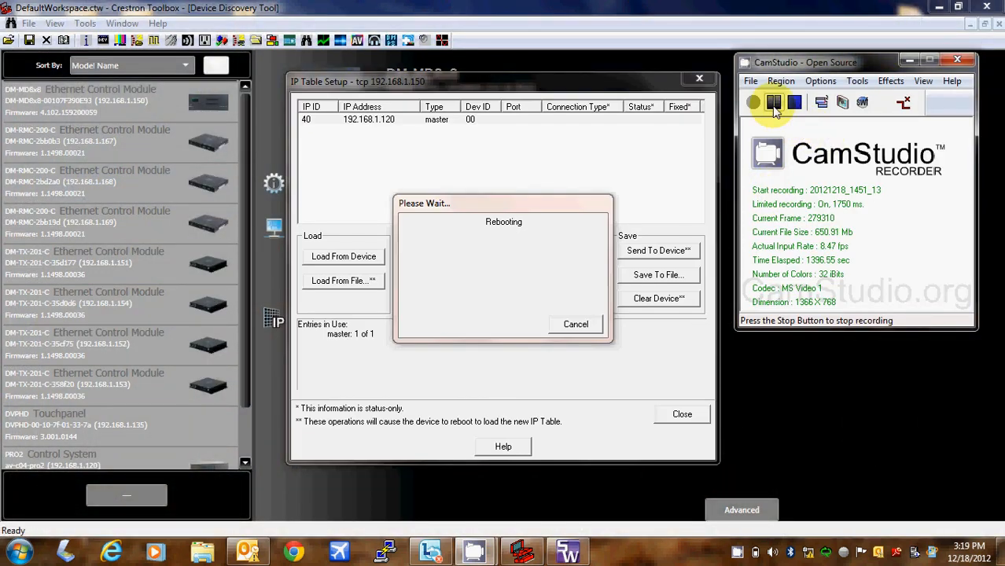
{"action": "left_click", "coordinate": [684, 423]}
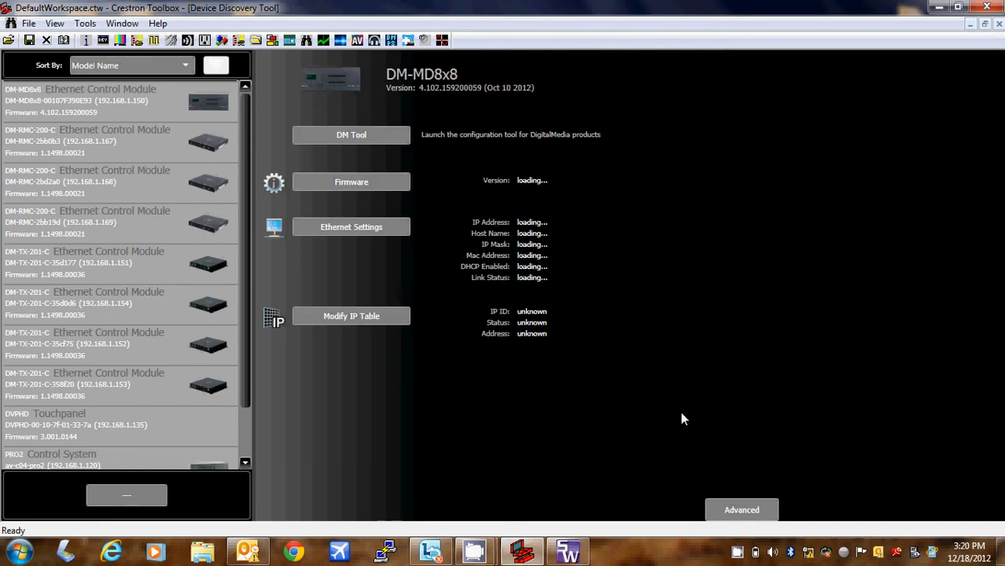
- Check the DM-TX-201-C's IP table details, then log into the PRO2 with its device password
{"action": "left_click", "coordinate": [238, 271]}
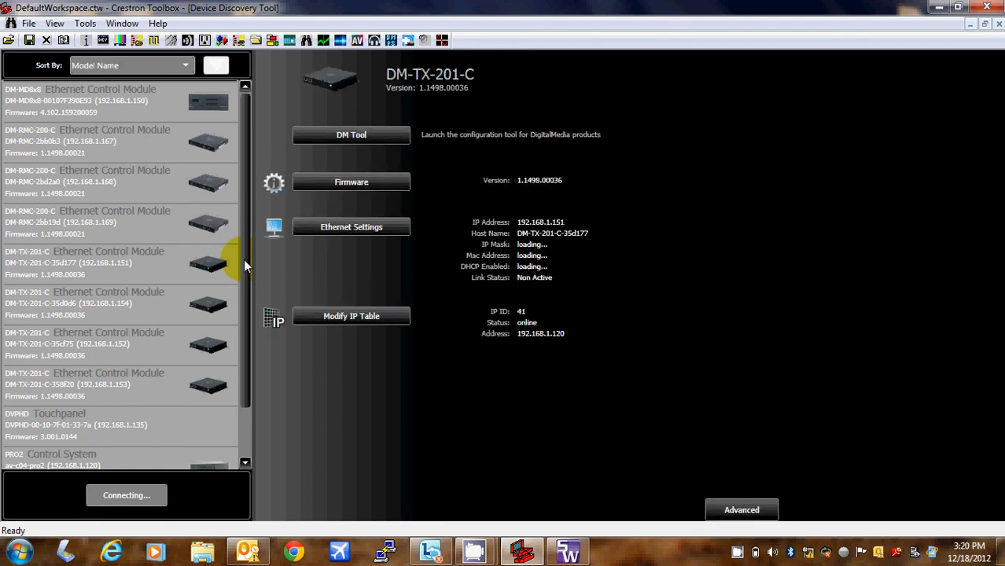
{"action": "left_click_drag", "start_coordinate": [243, 259], "coordinate": [248, 332]}
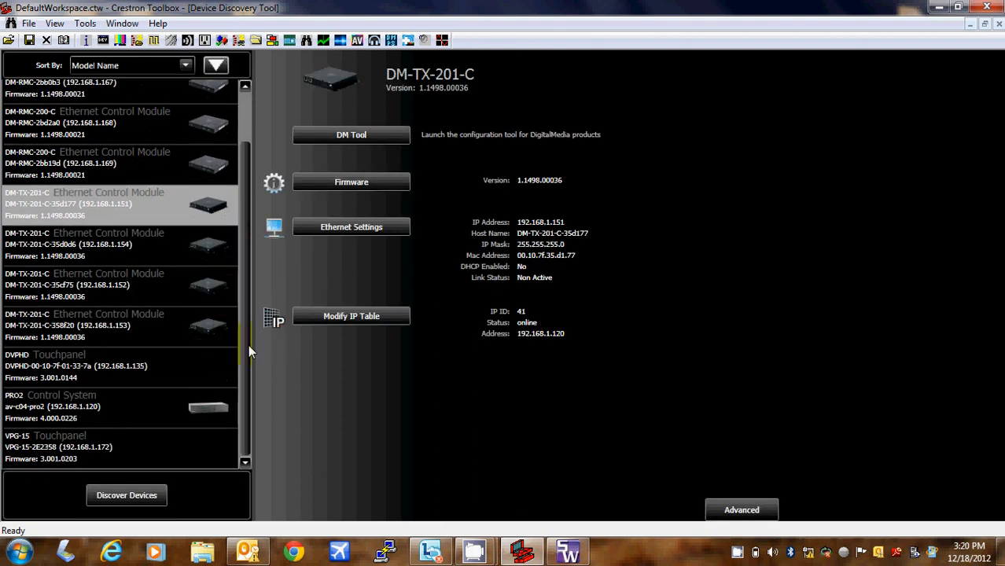
{"action": "double_click", "coordinate": [176, 411]}
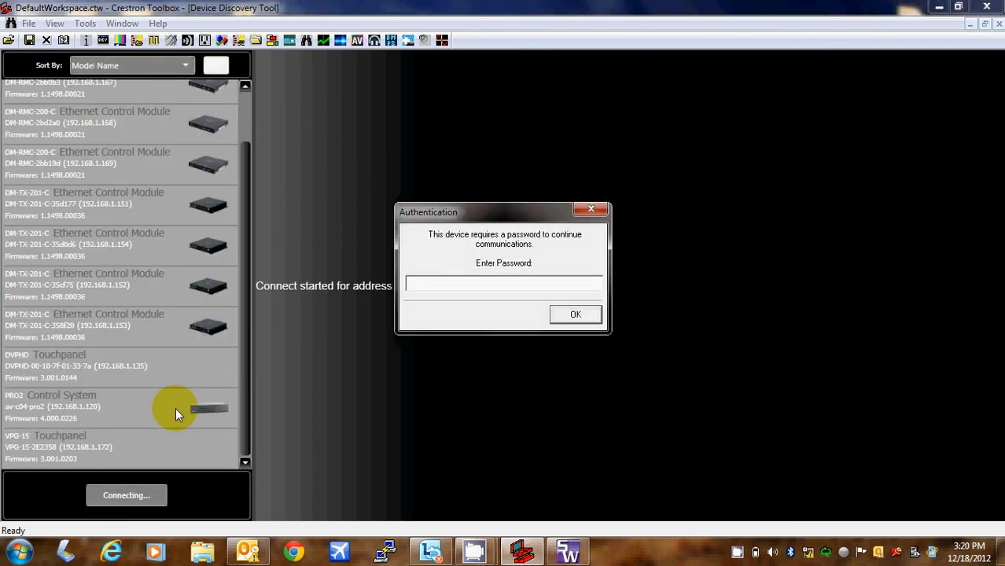
{"action": "type", "text": "*******"}
{"action": "left_click", "coordinate": [576, 316]}
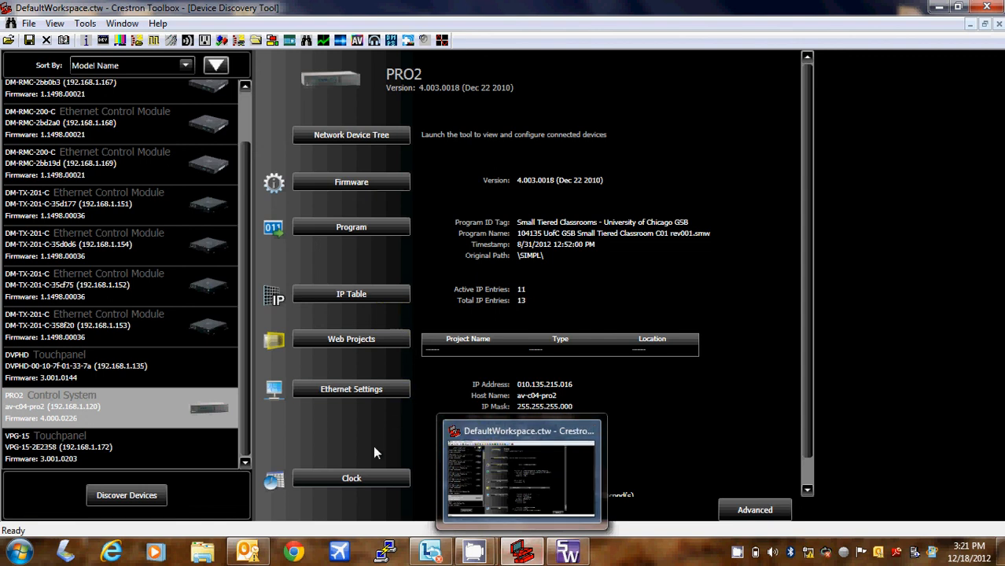
{"action": "left_click", "coordinate": [116, 389]}
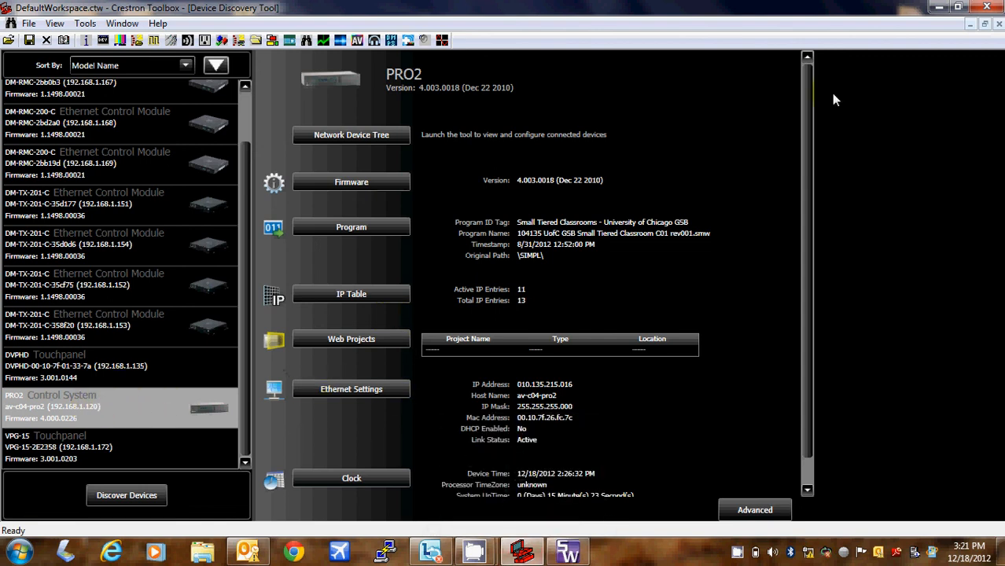
- Close Device Discovery and open a maximized Text Console logged into Processor1 with its password
{"action": "left_click", "coordinate": [999, 23]}
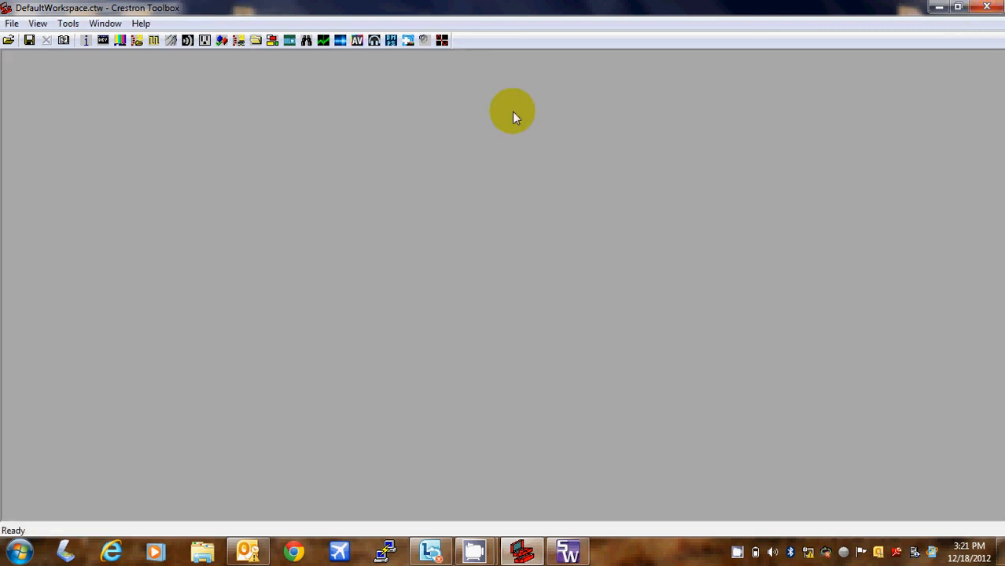
{"action": "left_click", "coordinate": [100, 43]}
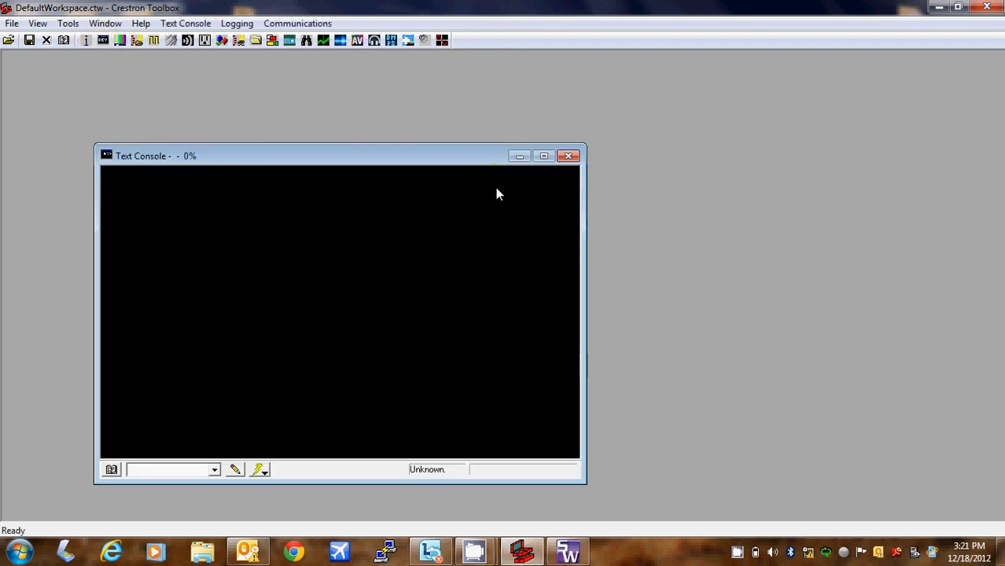
{"action": "left_click", "coordinate": [543, 156]}
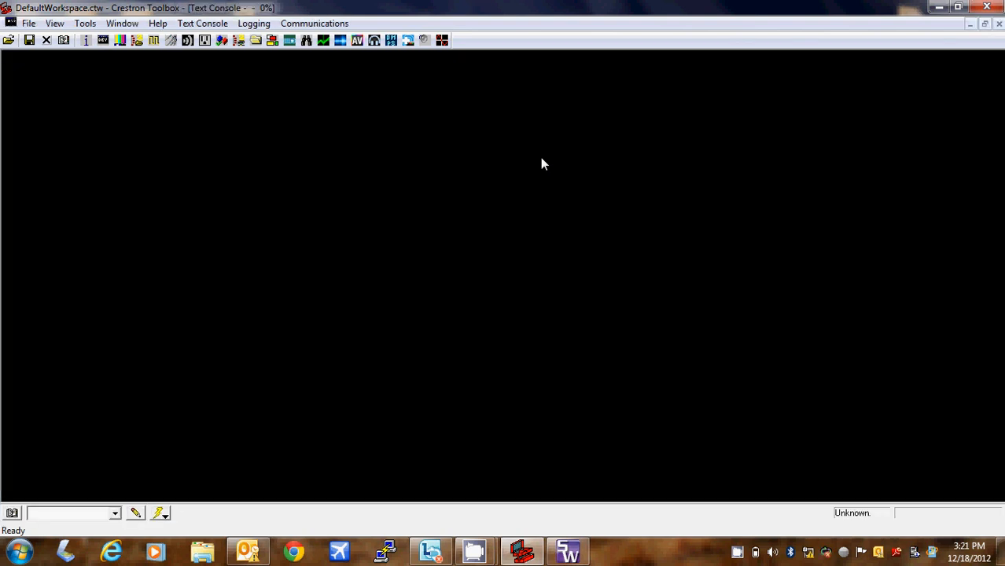
{"action": "left_click", "coordinate": [115, 513]}
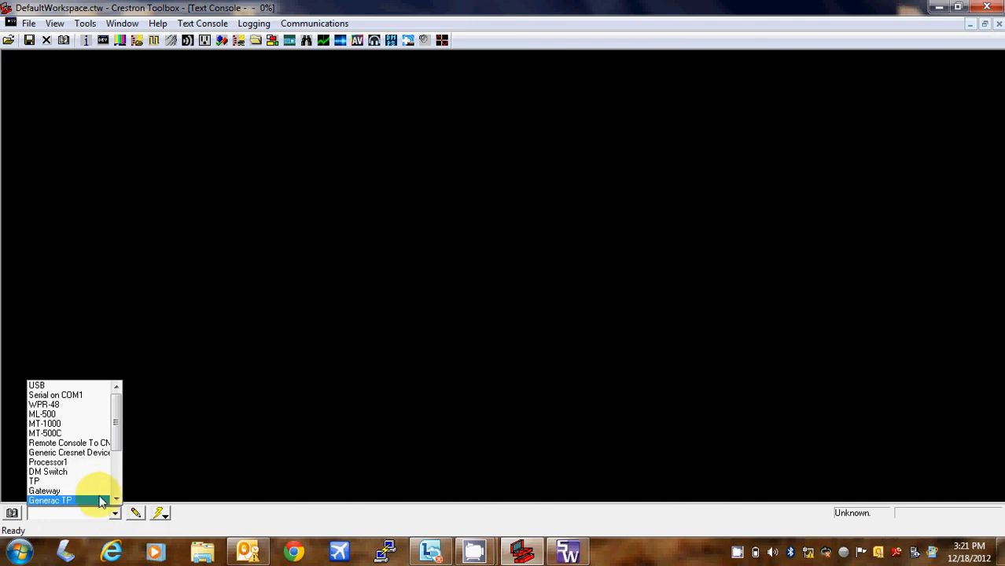
{"action": "scroll", "coordinate": [94, 468], "scroll_direction": "down", "scroll_amount": 2}
{"action": "left_click", "coordinate": [94, 468]}
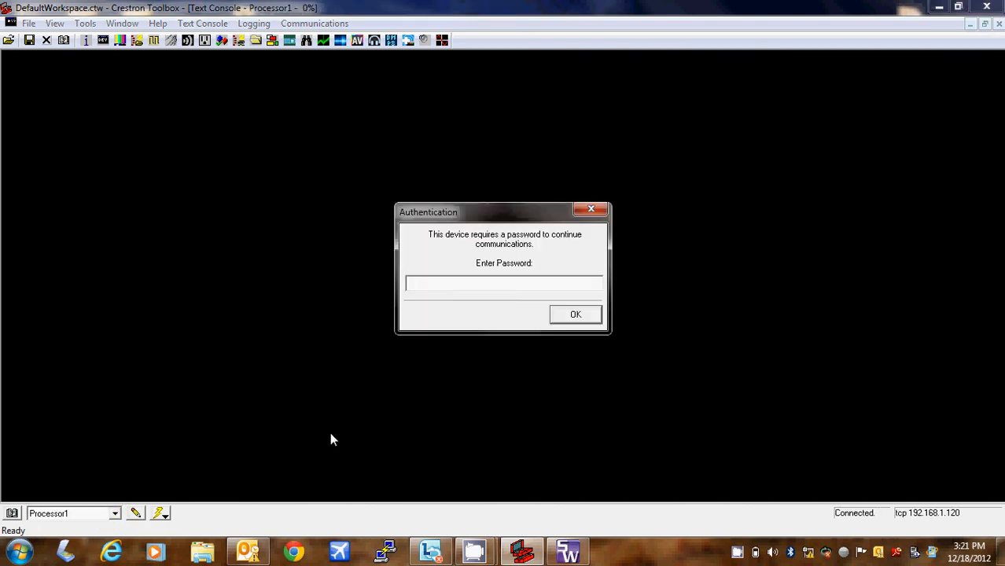
{"action": "type", "text": "*"}
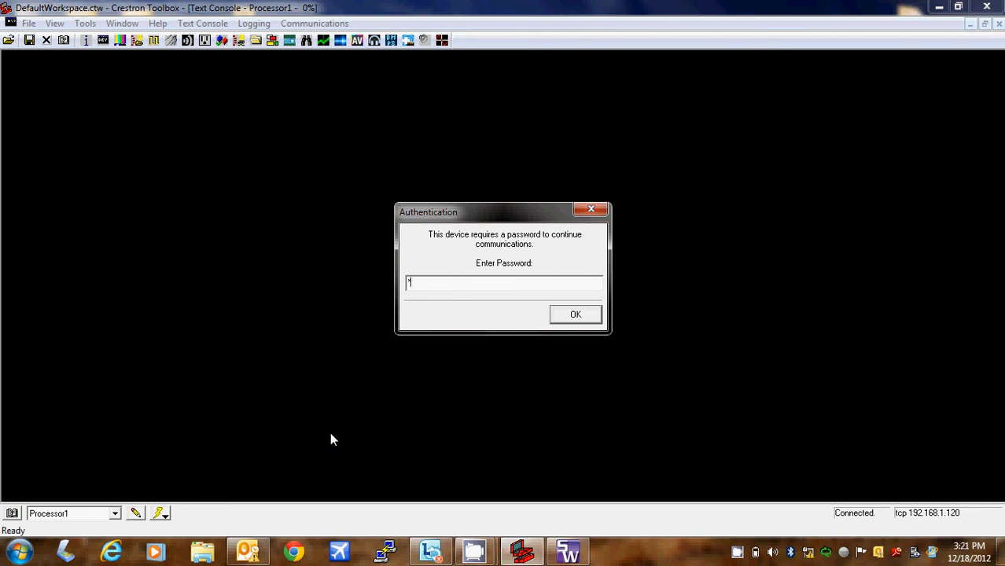
{"action": "type", "text": "******"}
{"action": "left_click", "coordinate": [587, 315]}
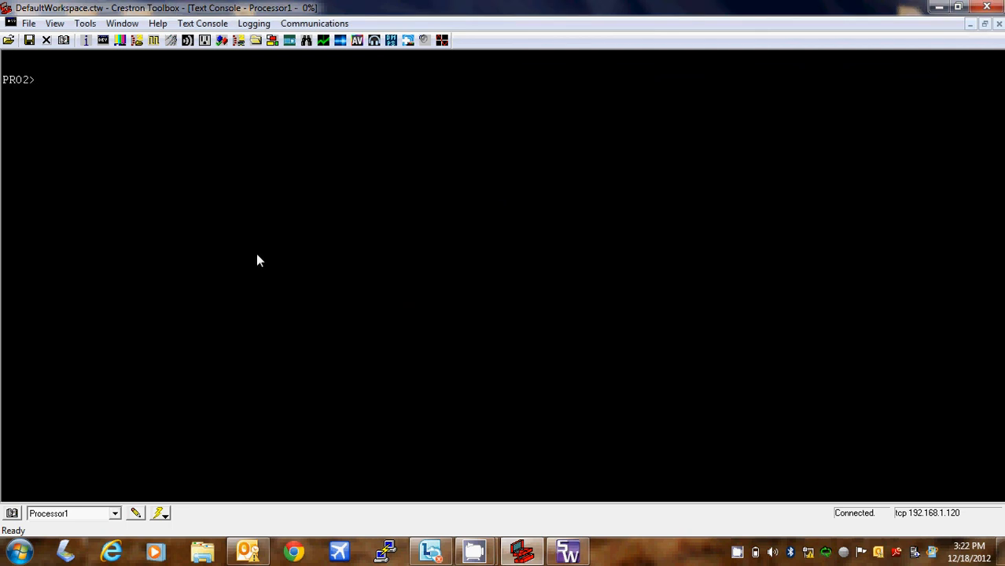
- Run 'help all' at the PRO2> prompt and scroll the command list to locate PASSWORD
{"action": "type", "text": "help /all"}
{"action": "key", "text": "Return"}
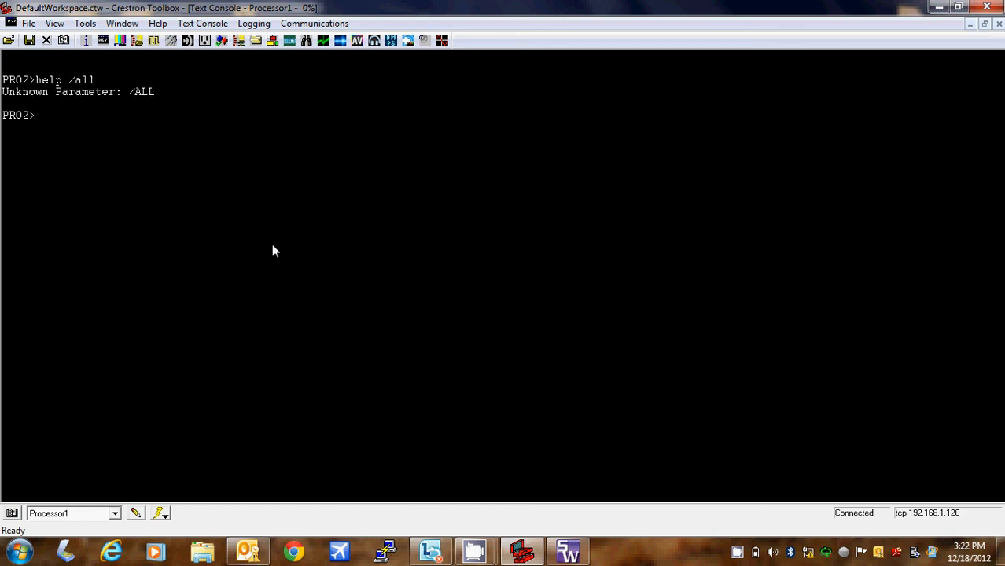
{"action": "type", "text": "help all"}
{"action": "key", "text": "Return"}
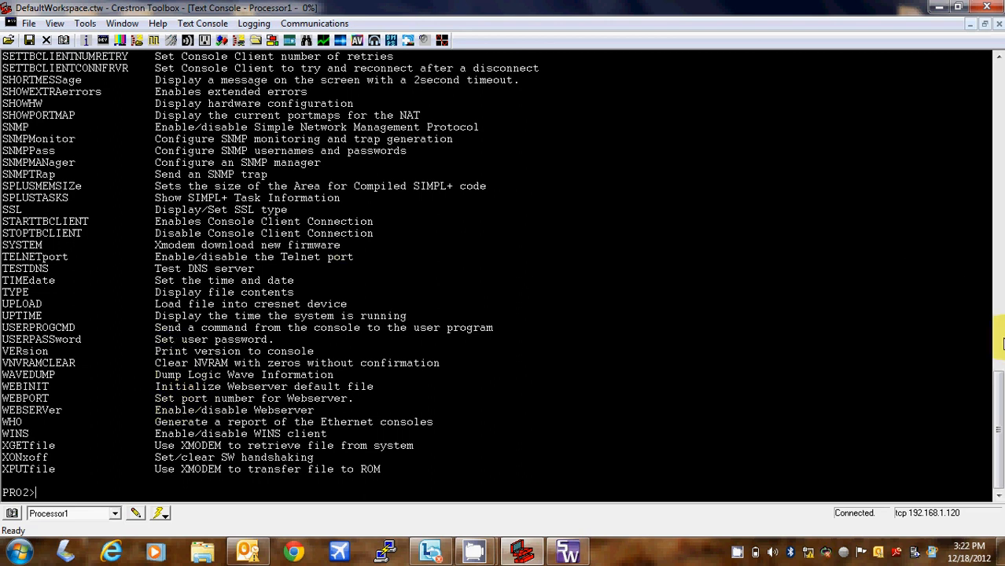
{"action": "left_click_drag", "start_coordinate": [992, 386], "coordinate": [999, 286]}
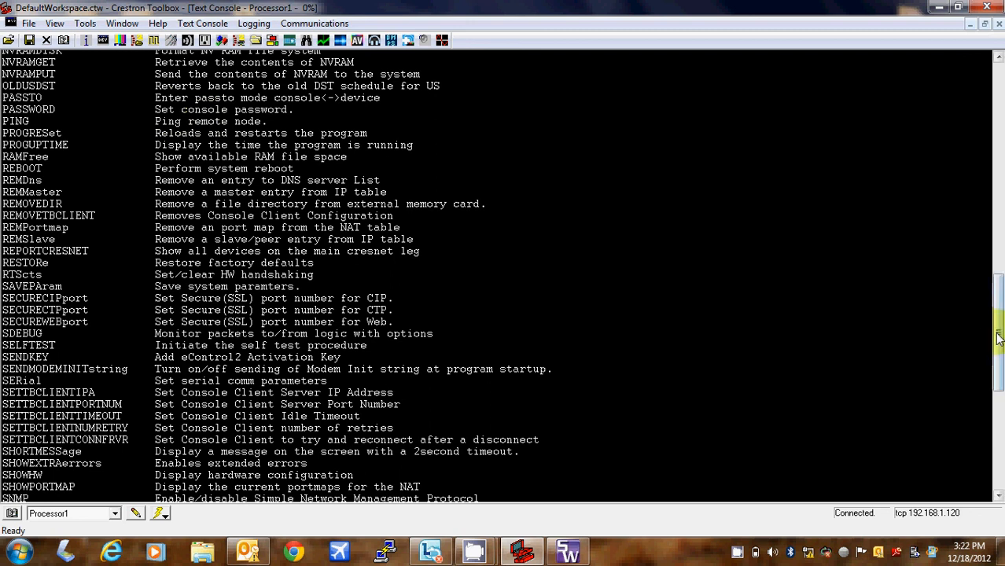
{"action": "left_click_drag", "start_coordinate": [1000, 368], "coordinate": [1001, 464]}
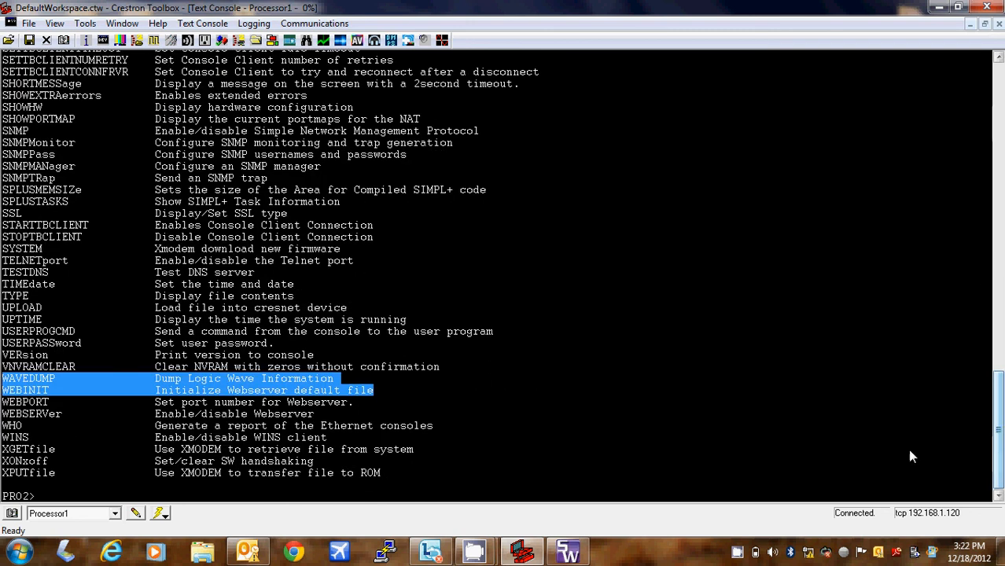
{"action": "left_click", "coordinate": [752, 495]}
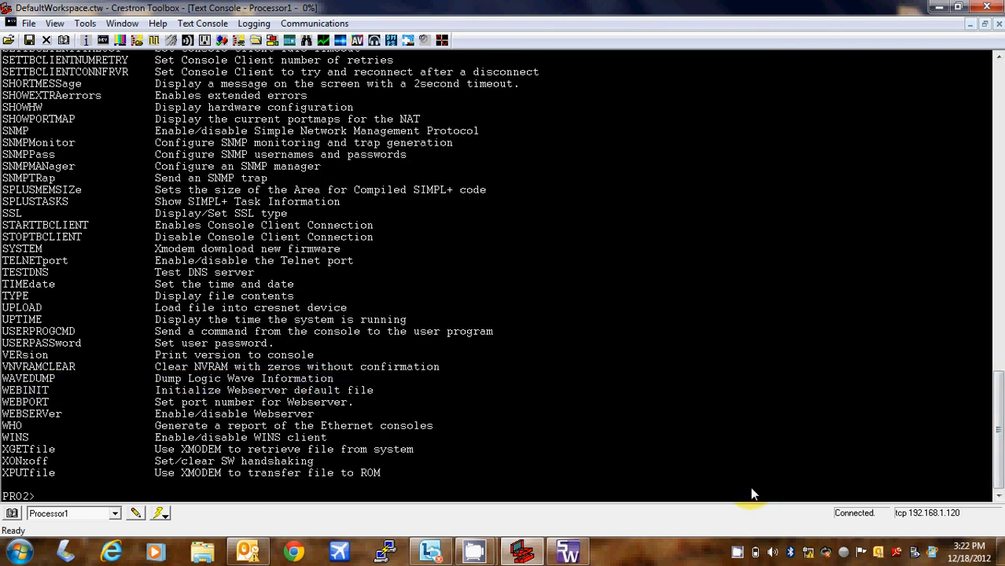
{"action": "key", "text": "Return"}
- Run 'password' with an empty entry until protection is disabled, then close the Text Console
{"action": "type", "text": "pa"}
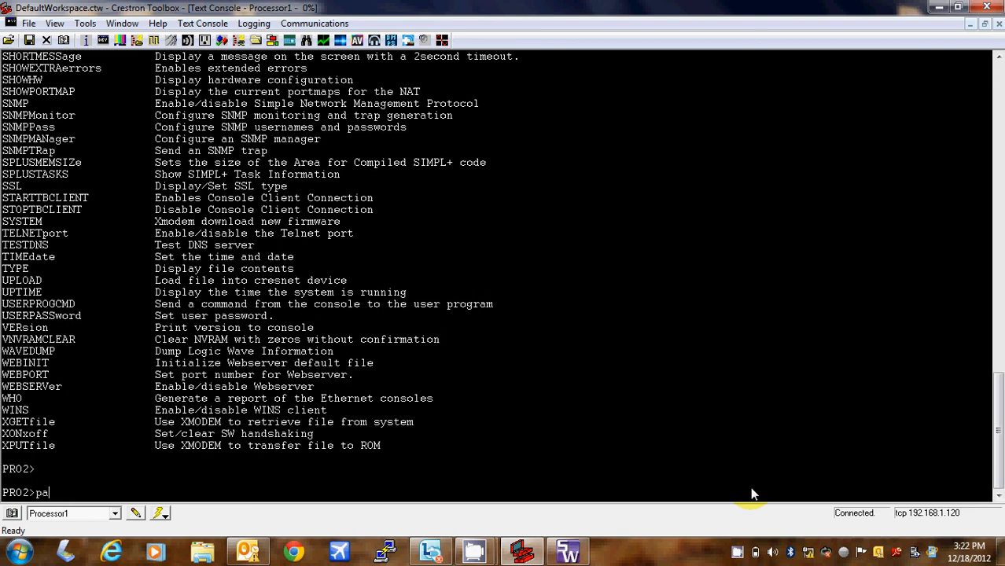
{"action": "type", "text": "ssword"}
{"action": "key", "text": "Return"}
{"action": "key", "text": "Return"}
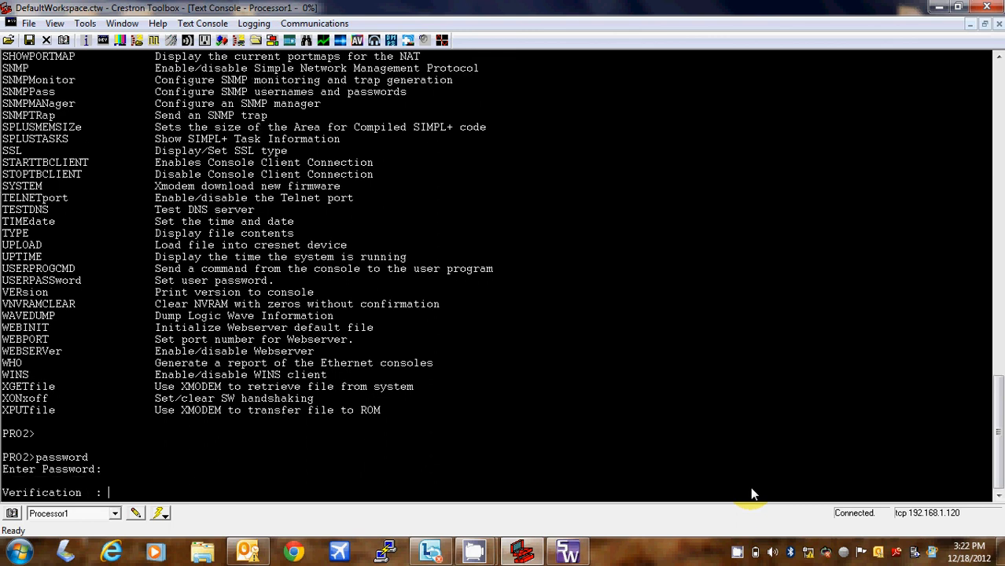
{"action": "key", "text": "Return"}
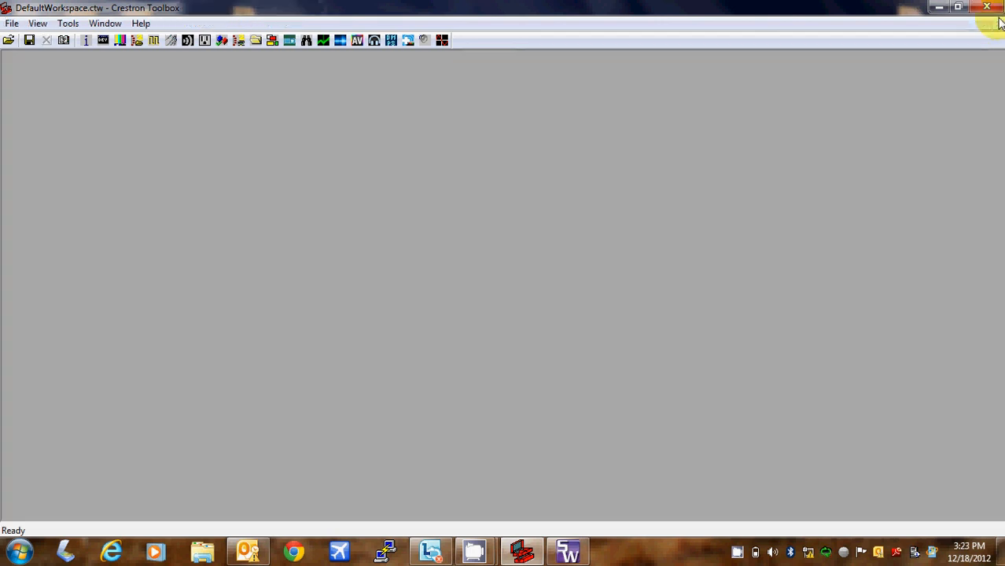
{"action": "left_click", "coordinate": [999, 24]}
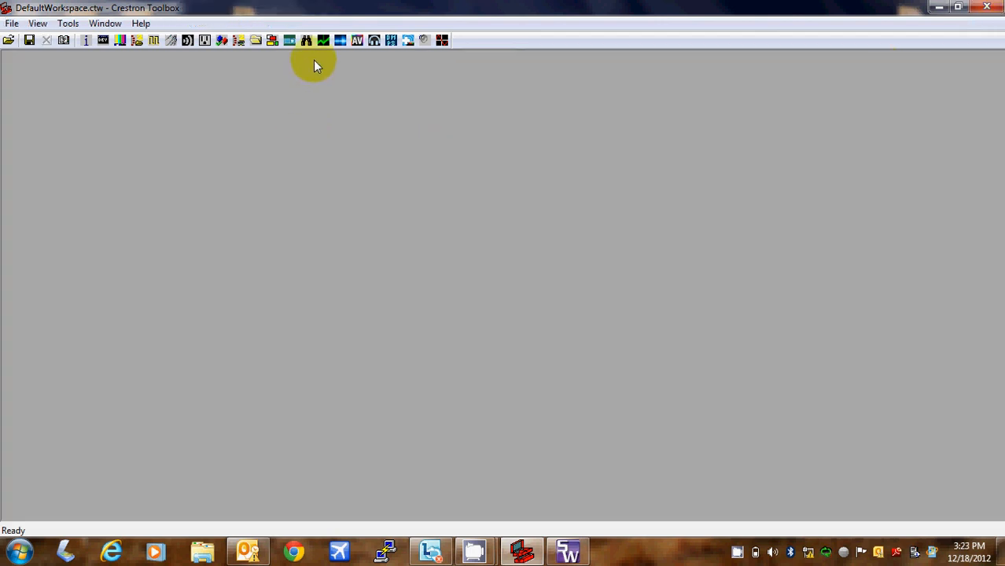
- Rerun the Device Discovery Tool maximized, find the PRO2 among 11 devices, and connect to it
{"action": "left_click", "coordinate": [307, 39]}
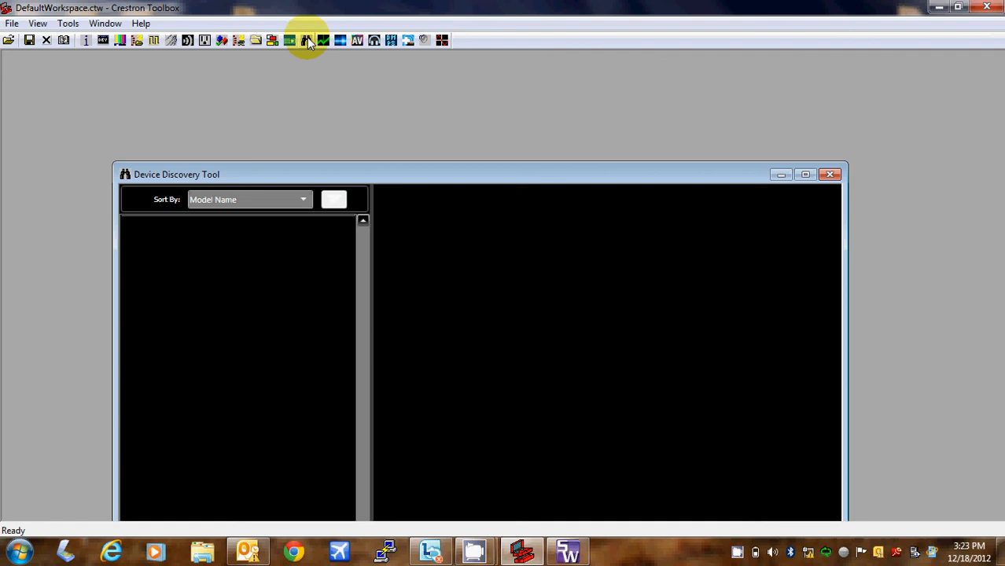
{"action": "left_click", "coordinate": [805, 173]}
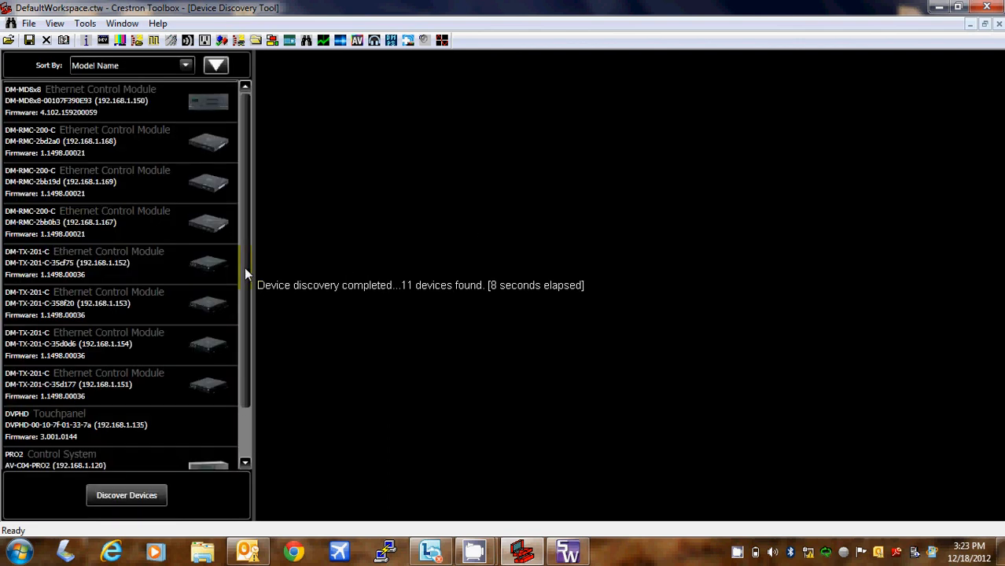
{"action": "left_click_drag", "start_coordinate": [244, 267], "coordinate": [244, 370]}
{"action": "double_click", "coordinate": [177, 408]}
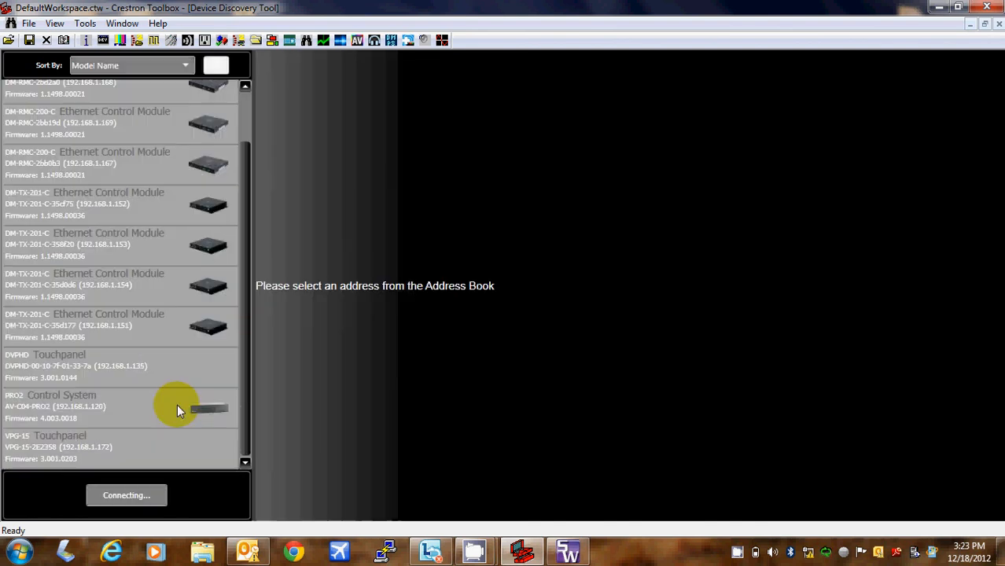